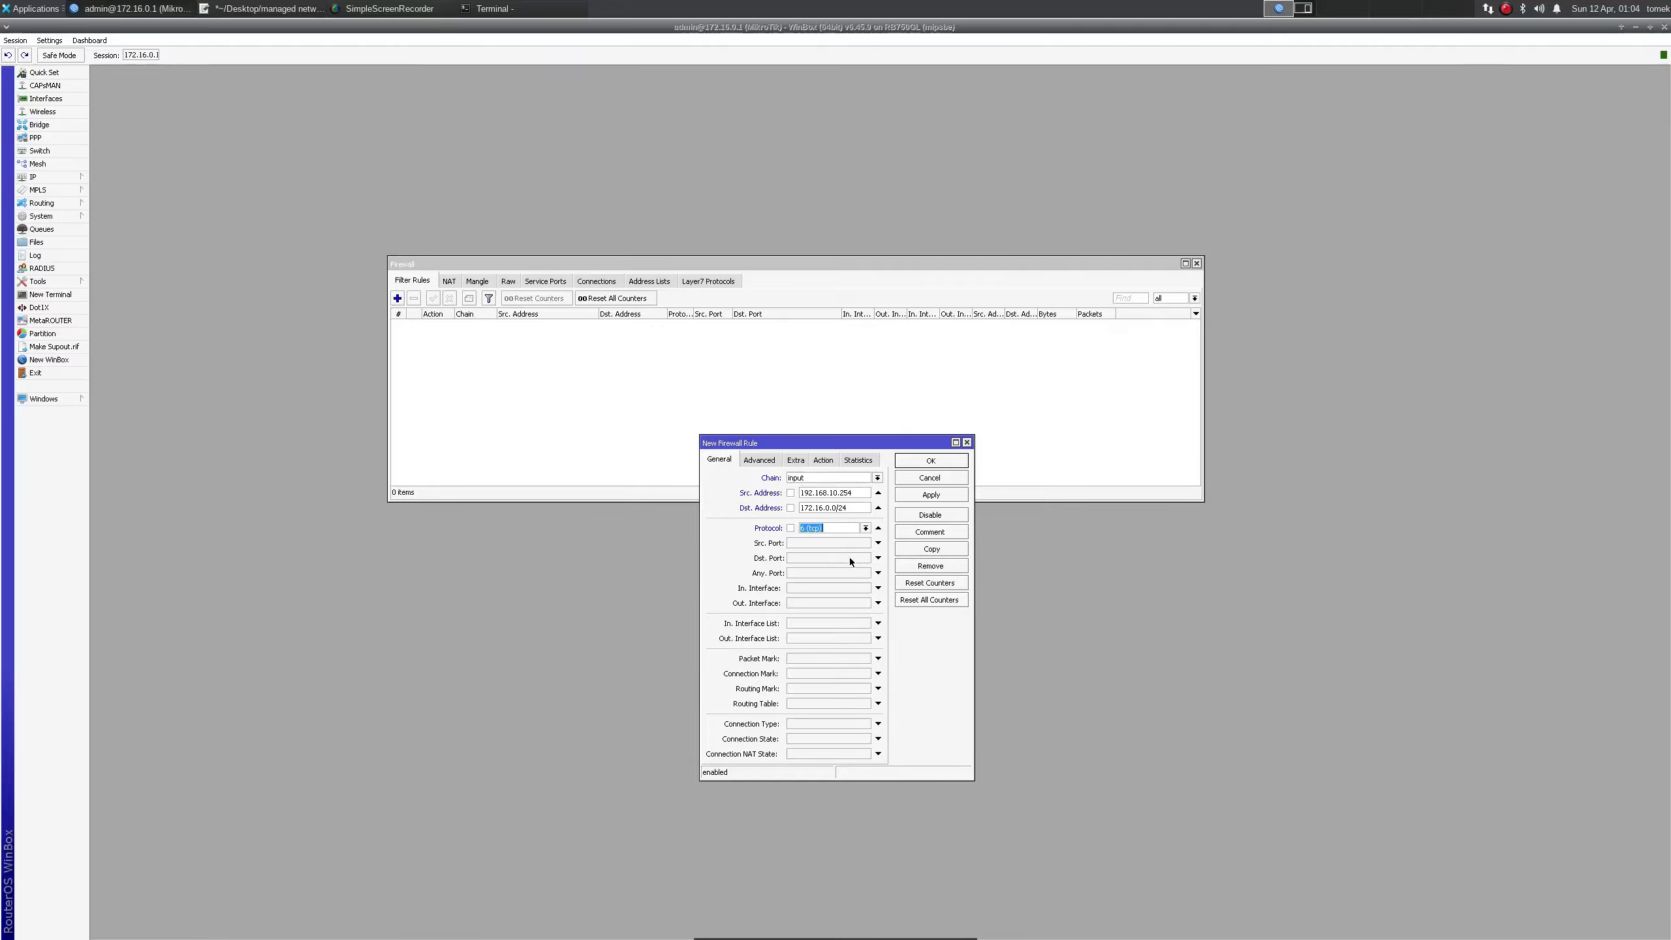
# - Set the input rule's destination ports to 22,23,80,443,8291 and save the rule
pyautogui.click(802, 558)
pyautogui.write('22,23,80,443,8291')
pyautogui.press('Return')
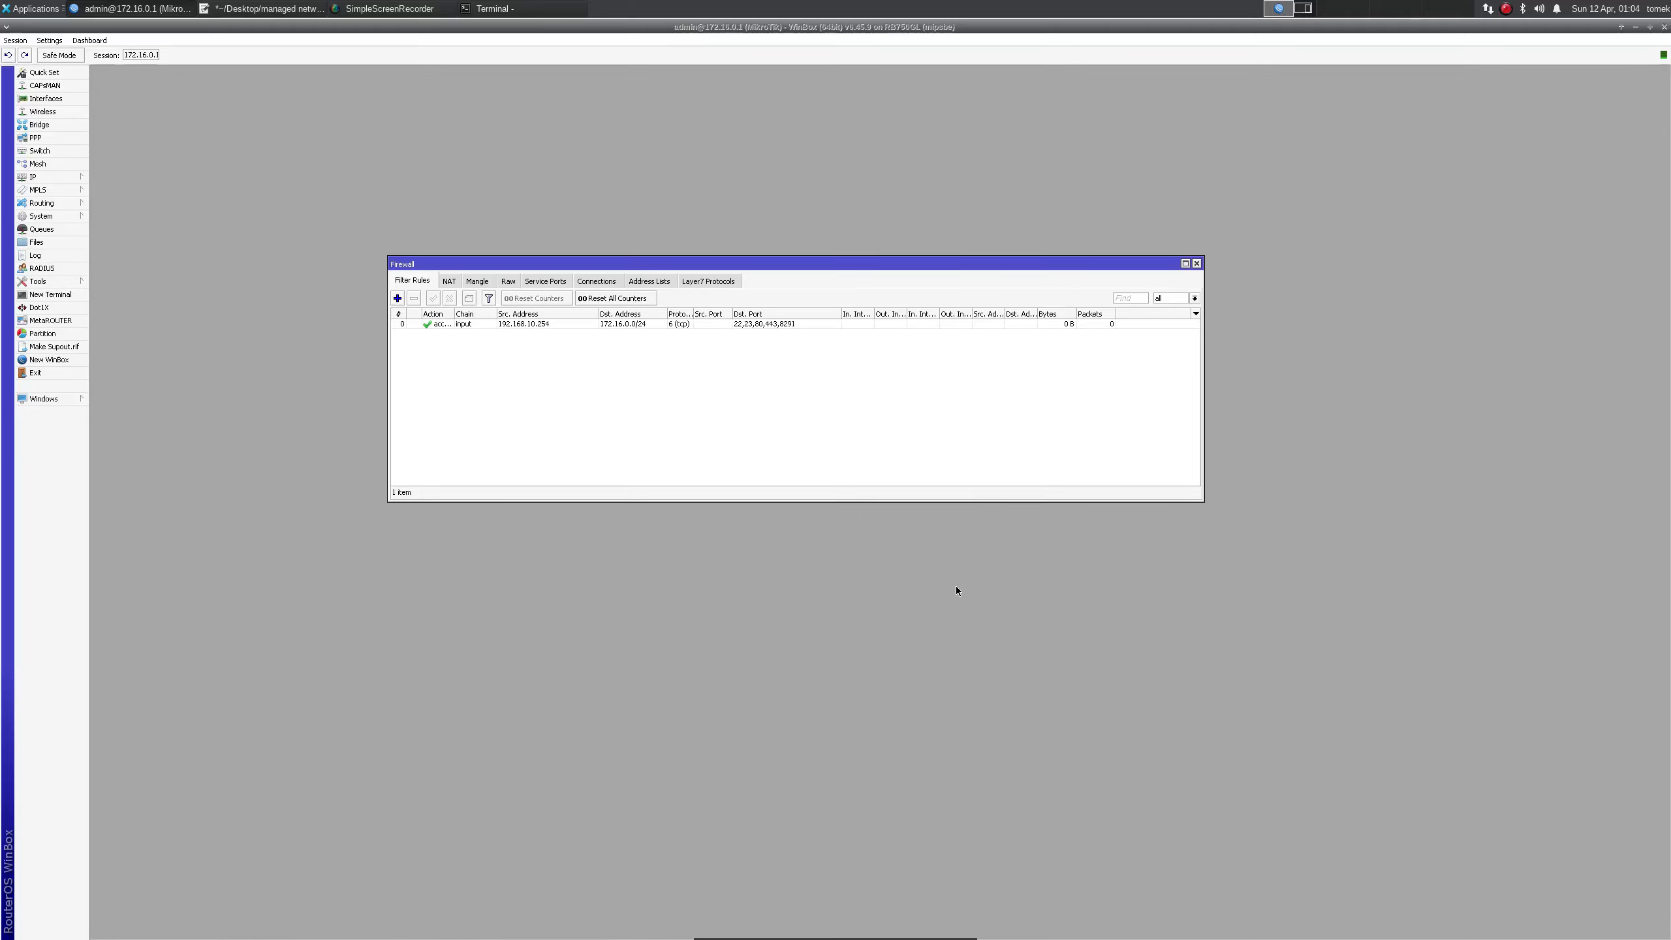
# - Add a forward-chain accept rule from 192.168.10.254 to 172.16.0.0/24 for TCP destination ports 22,23,80,443,8291
pyautogui.click(398, 299)
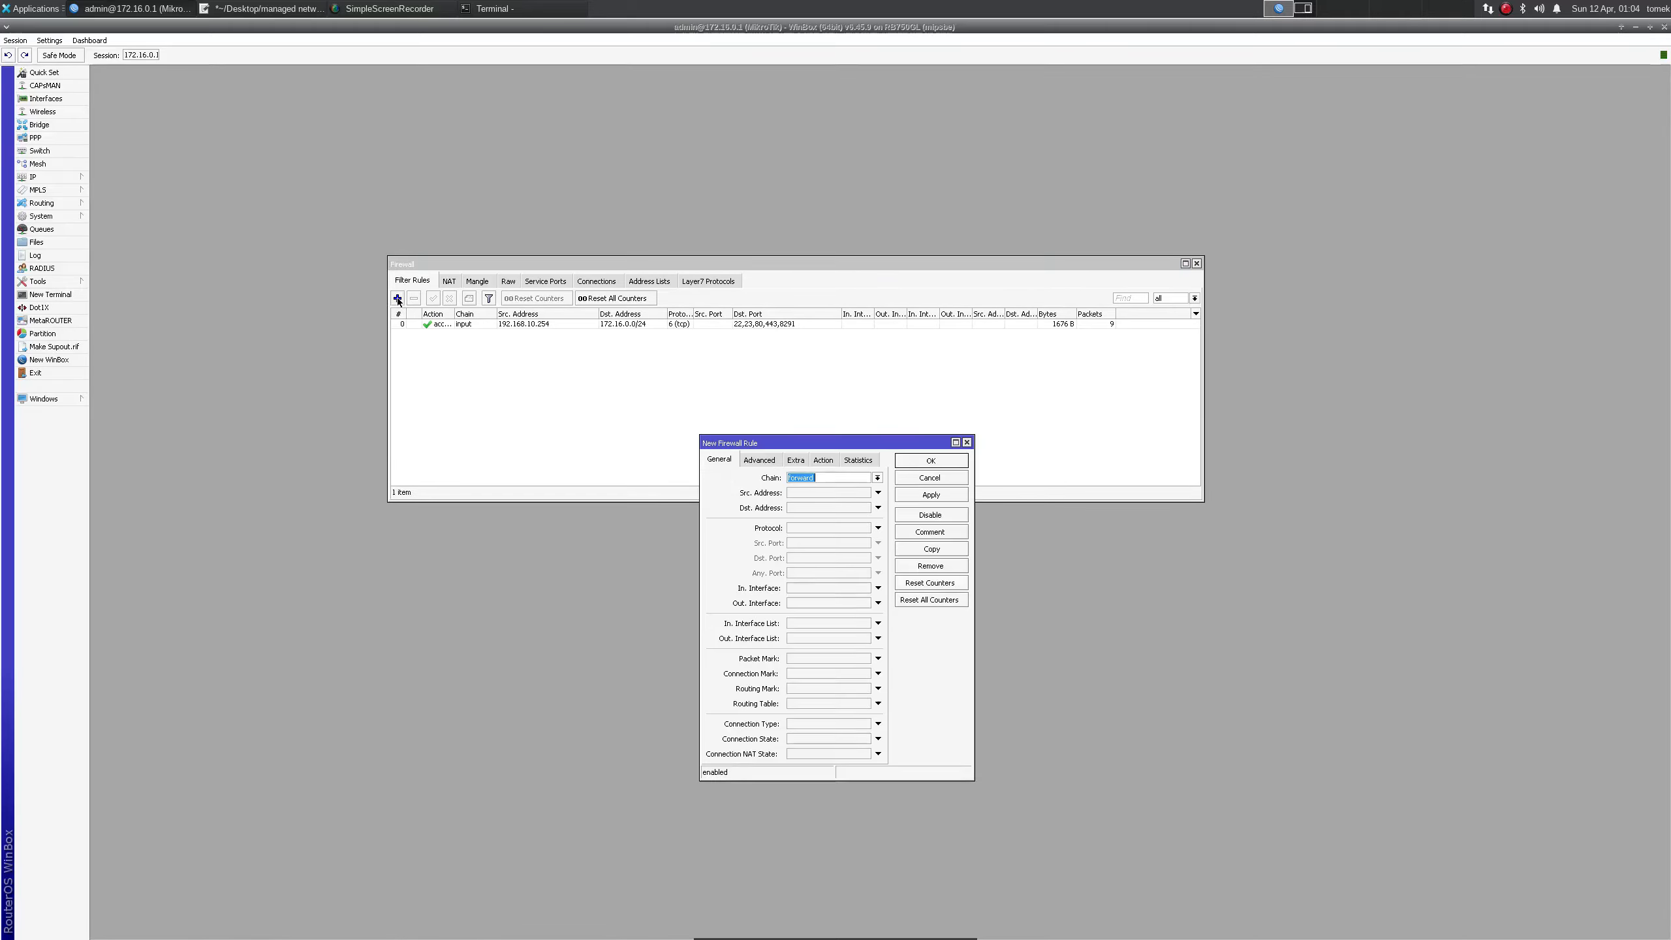
pyautogui.click(803, 493)
pyautogui.write('192.168.10.254')
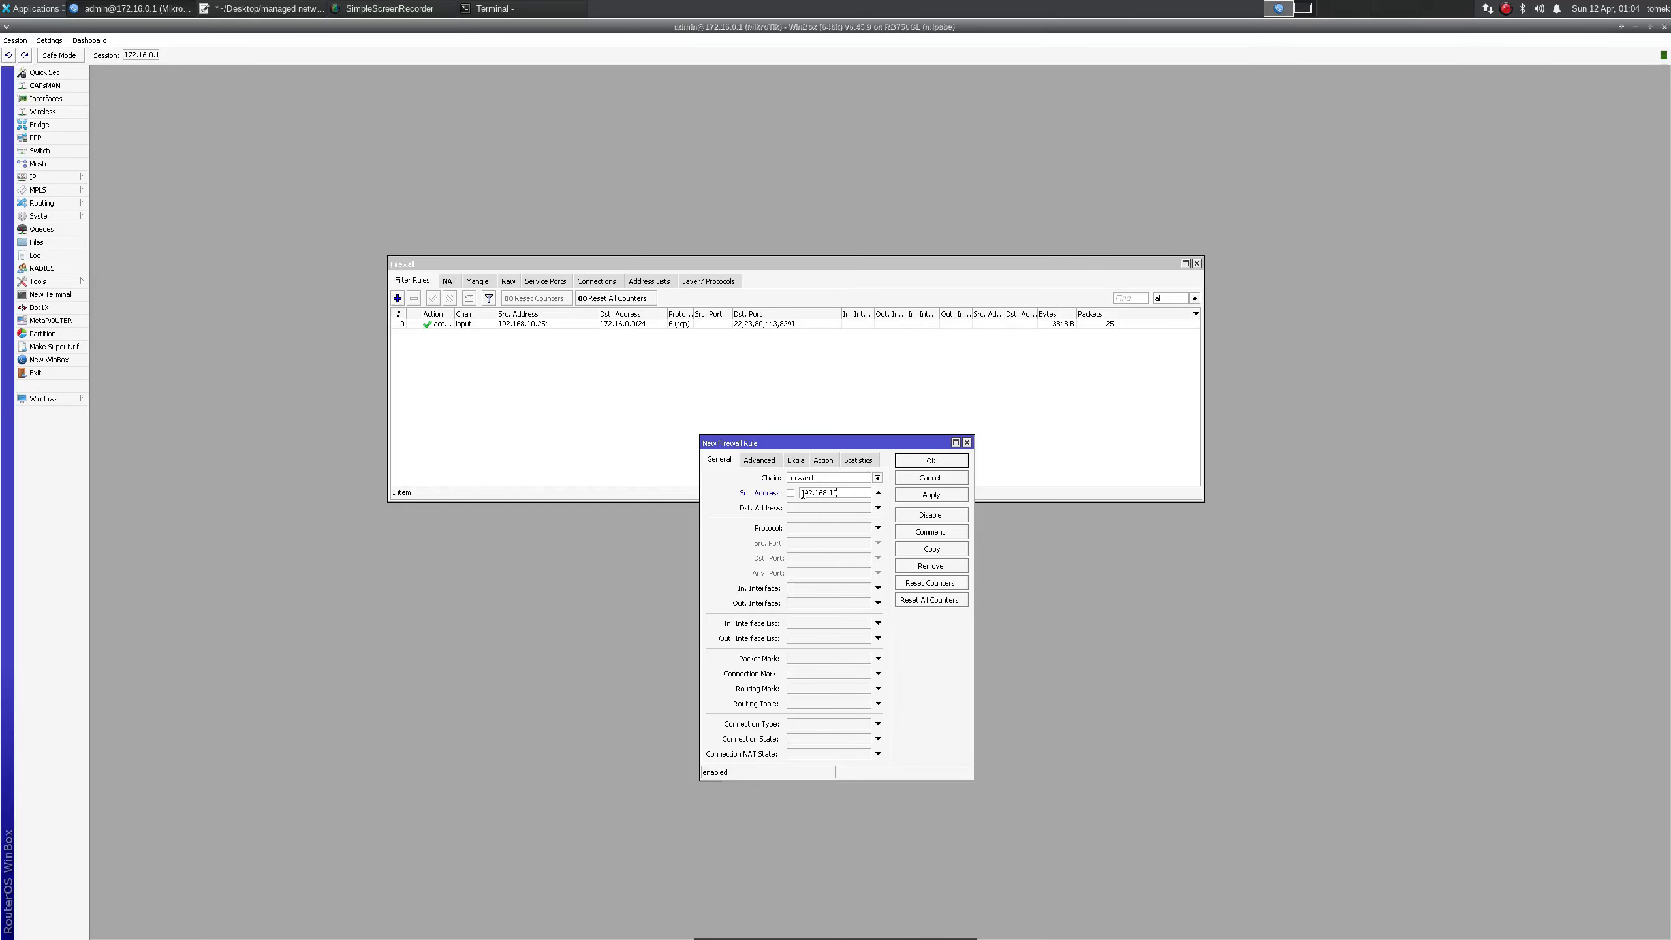
pyautogui.press('Tab')
pyautogui.write('172.16.')
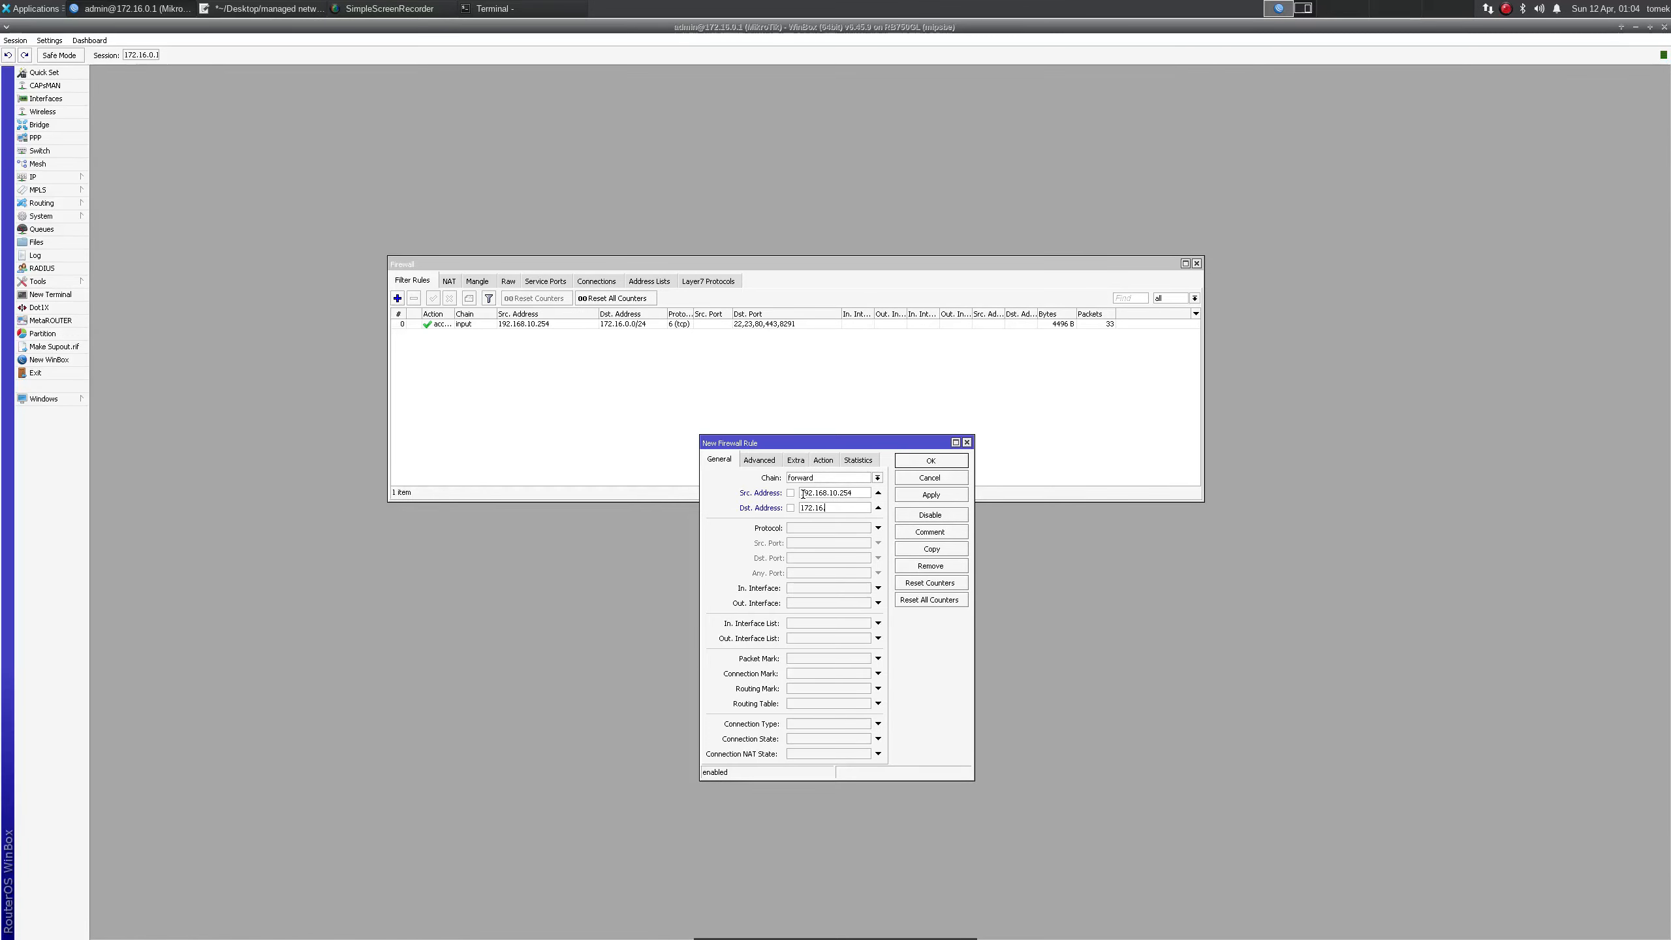
pyautogui.write('0.0/24')
pyautogui.click(793, 557)
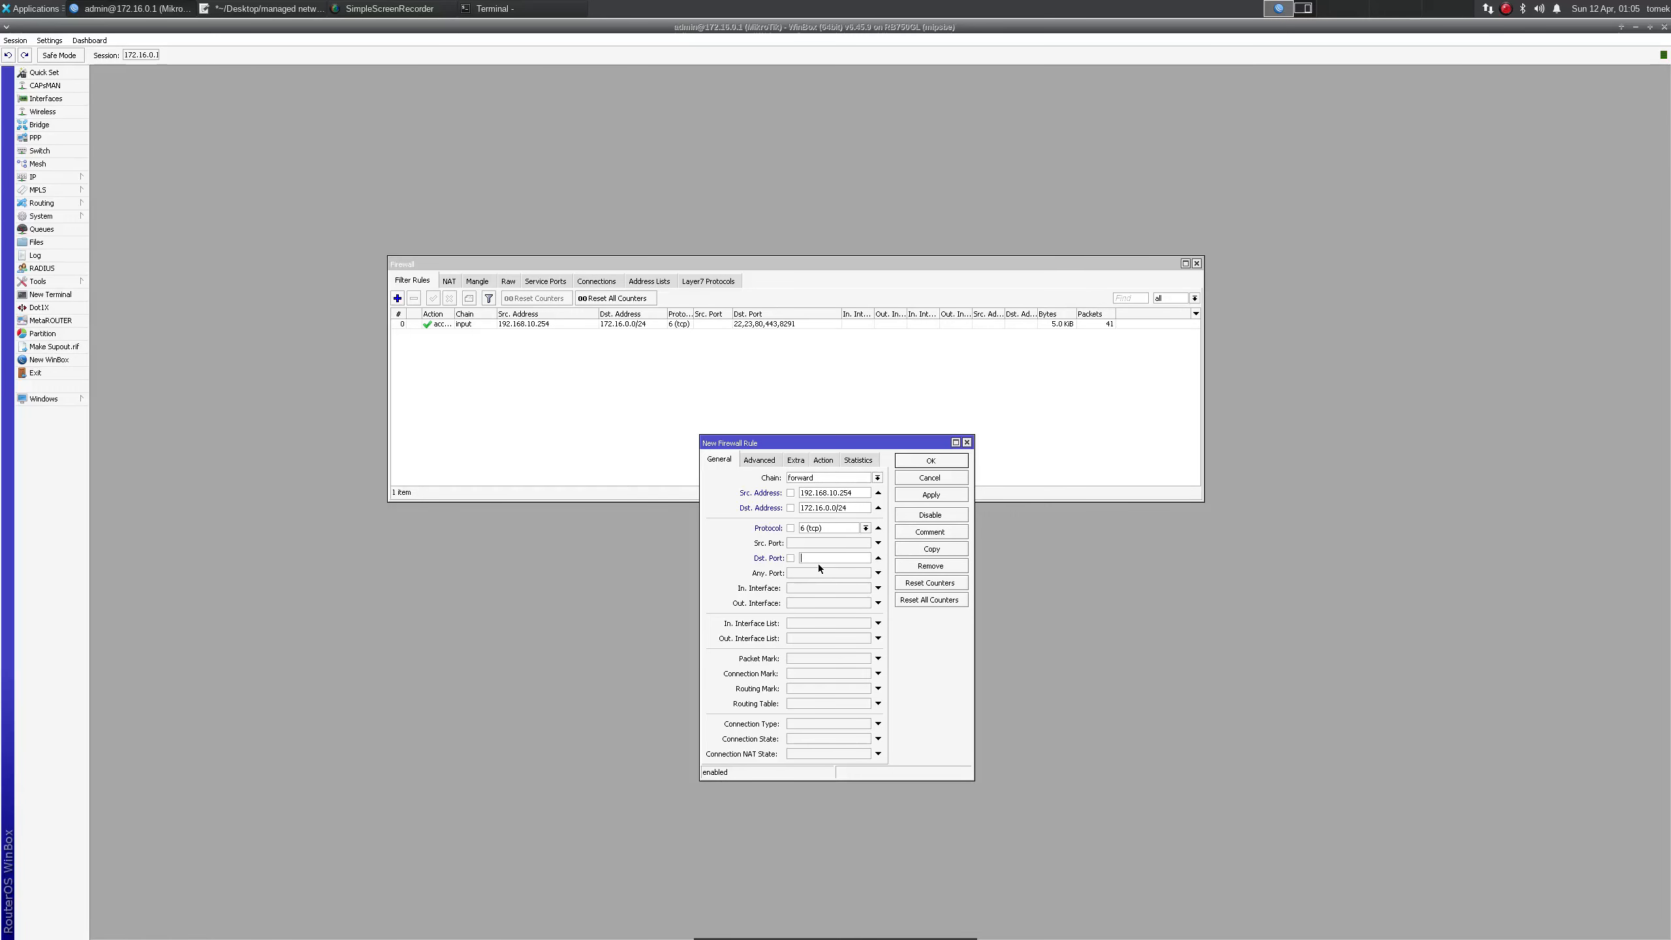
pyautogui.write('22,23,80,443,8291')
pyautogui.click(930, 461)
# - Start a new filter rule on the input chain with the drop action
pyautogui.click(398, 299)
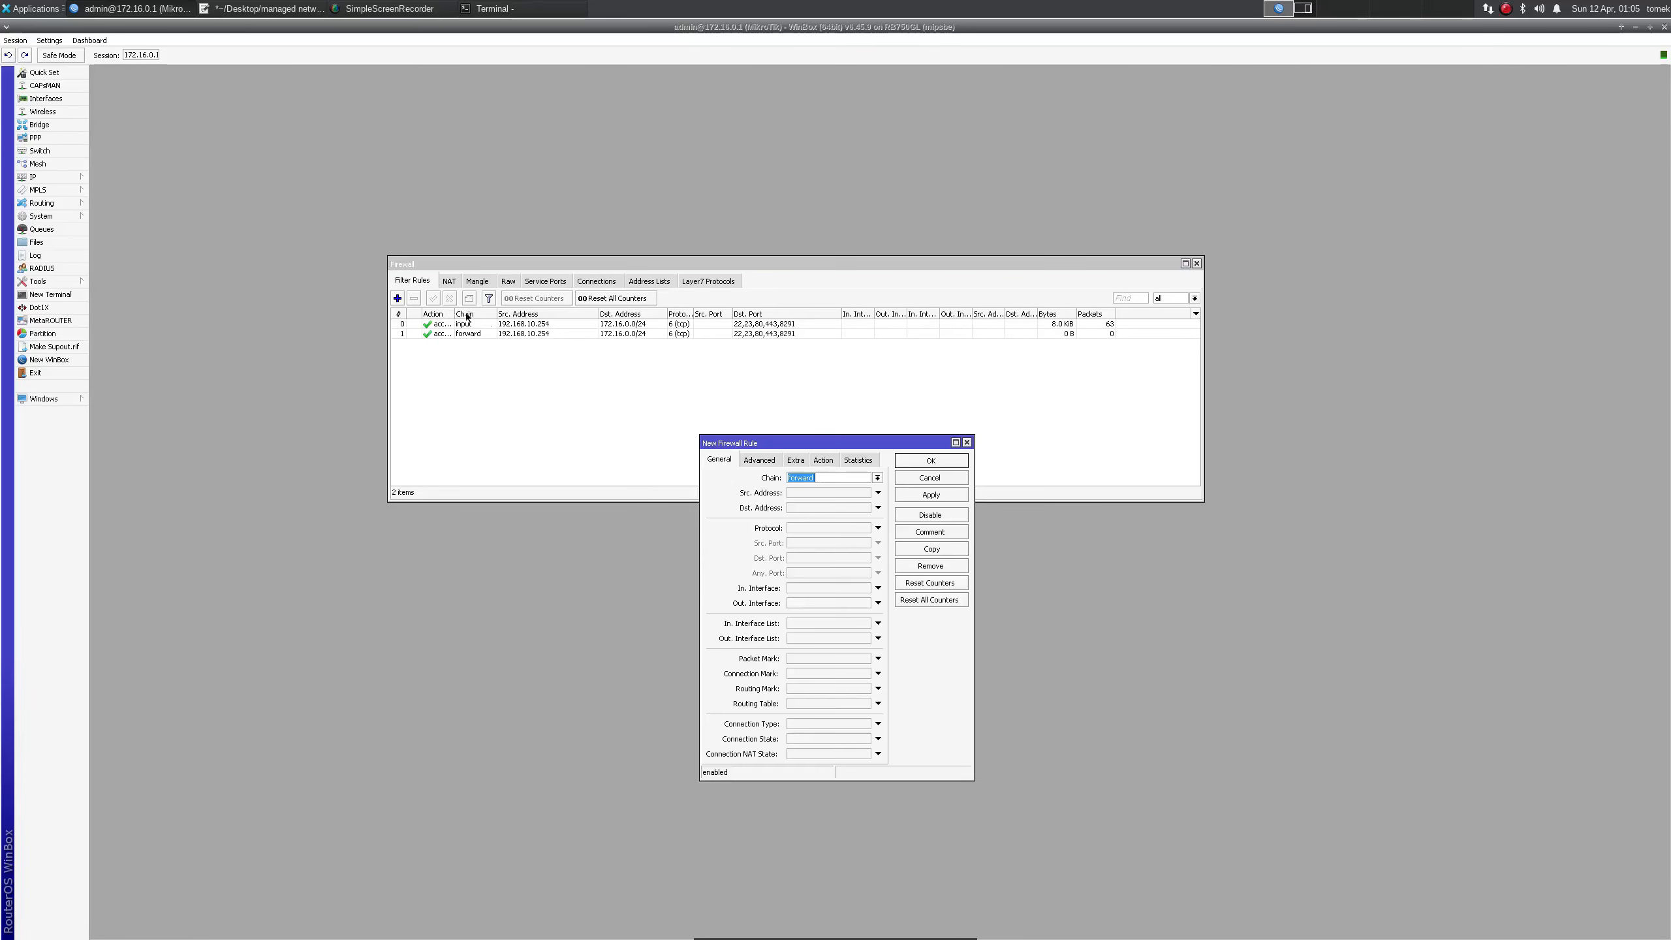
pyautogui.click(878, 477)
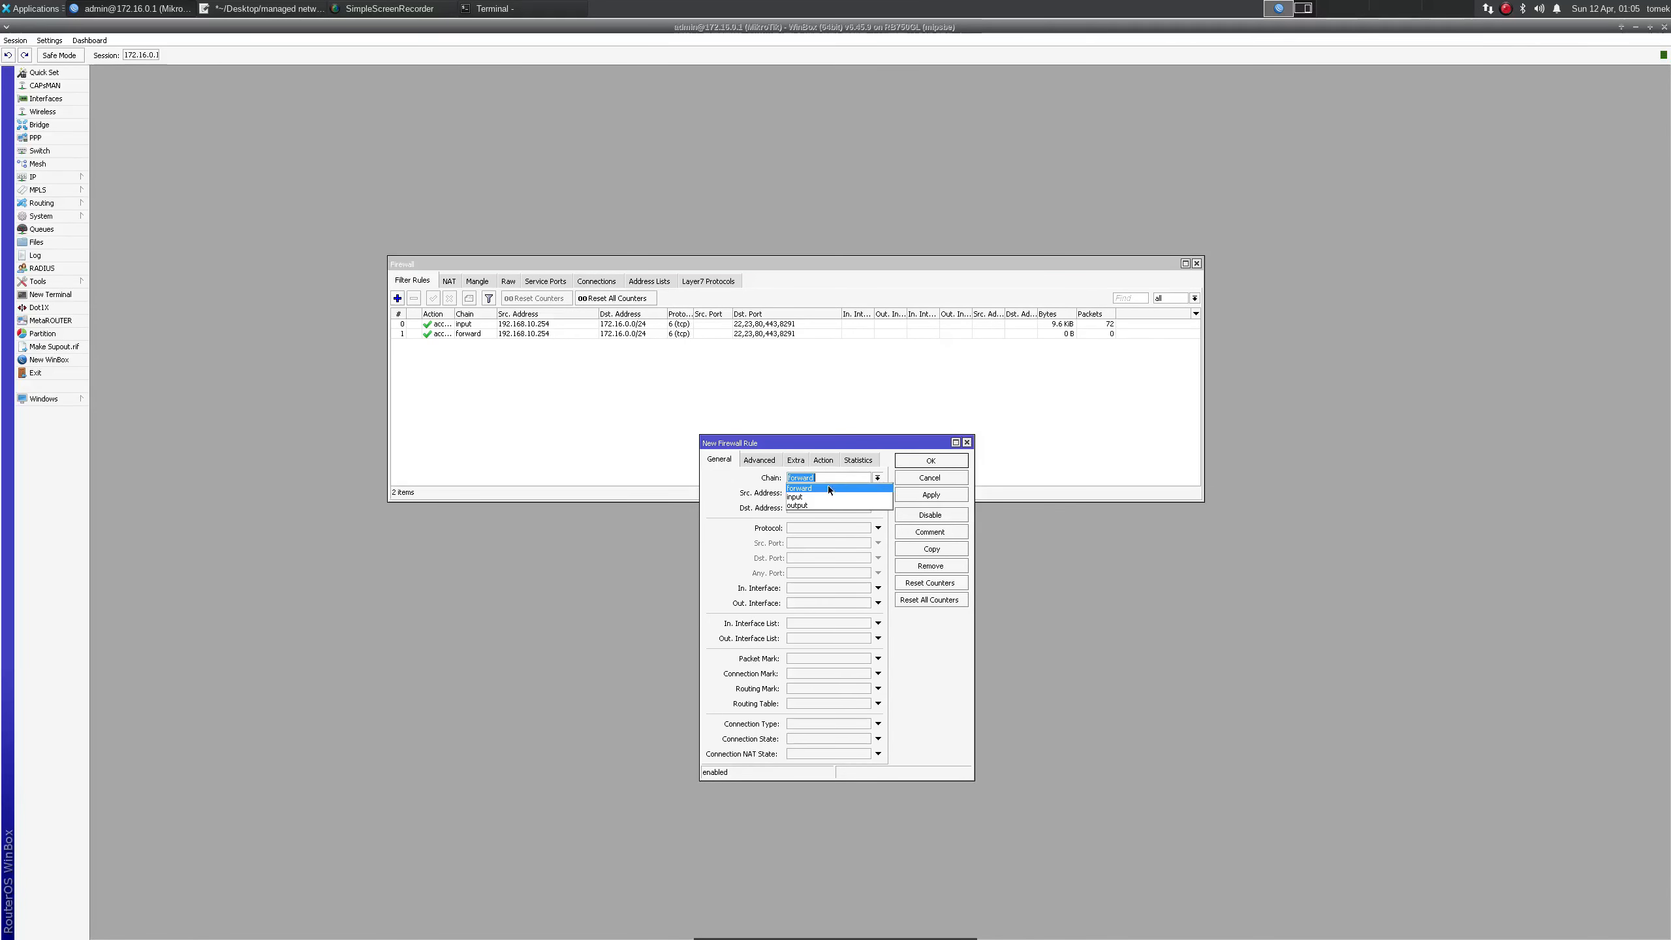
pyautogui.click(826, 496)
pyautogui.click(822, 460)
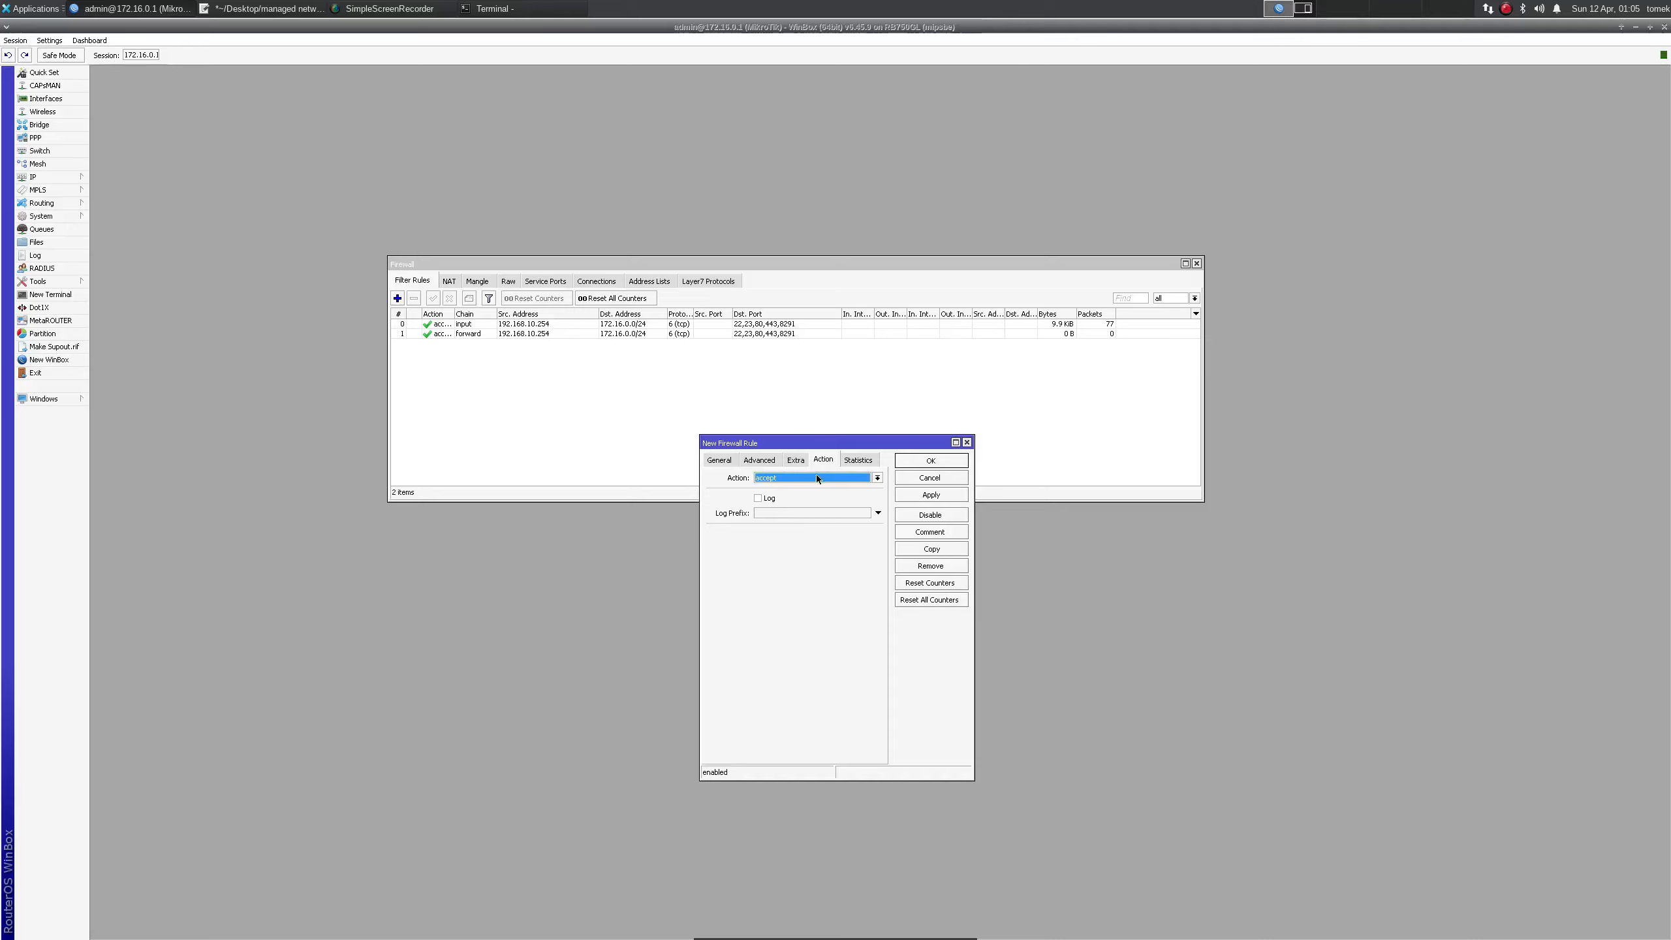
pyautogui.click(878, 477)
pyautogui.click(767, 521)
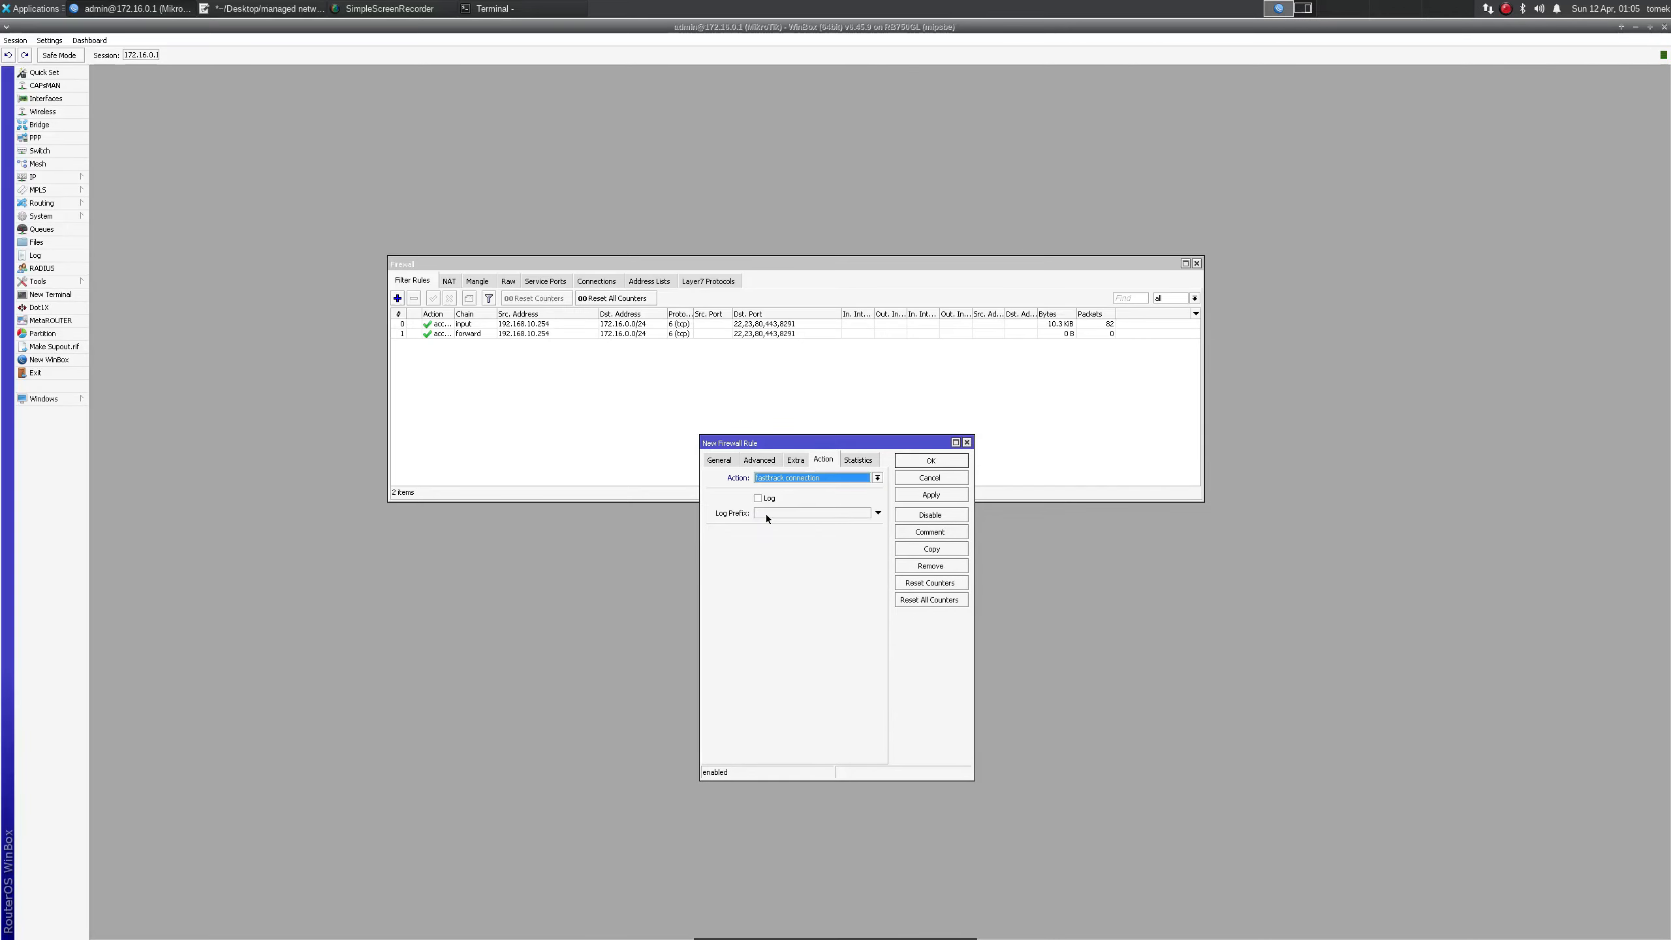
pyautogui.click(773, 479)
pyautogui.click(774, 518)
pyautogui.click(729, 461)
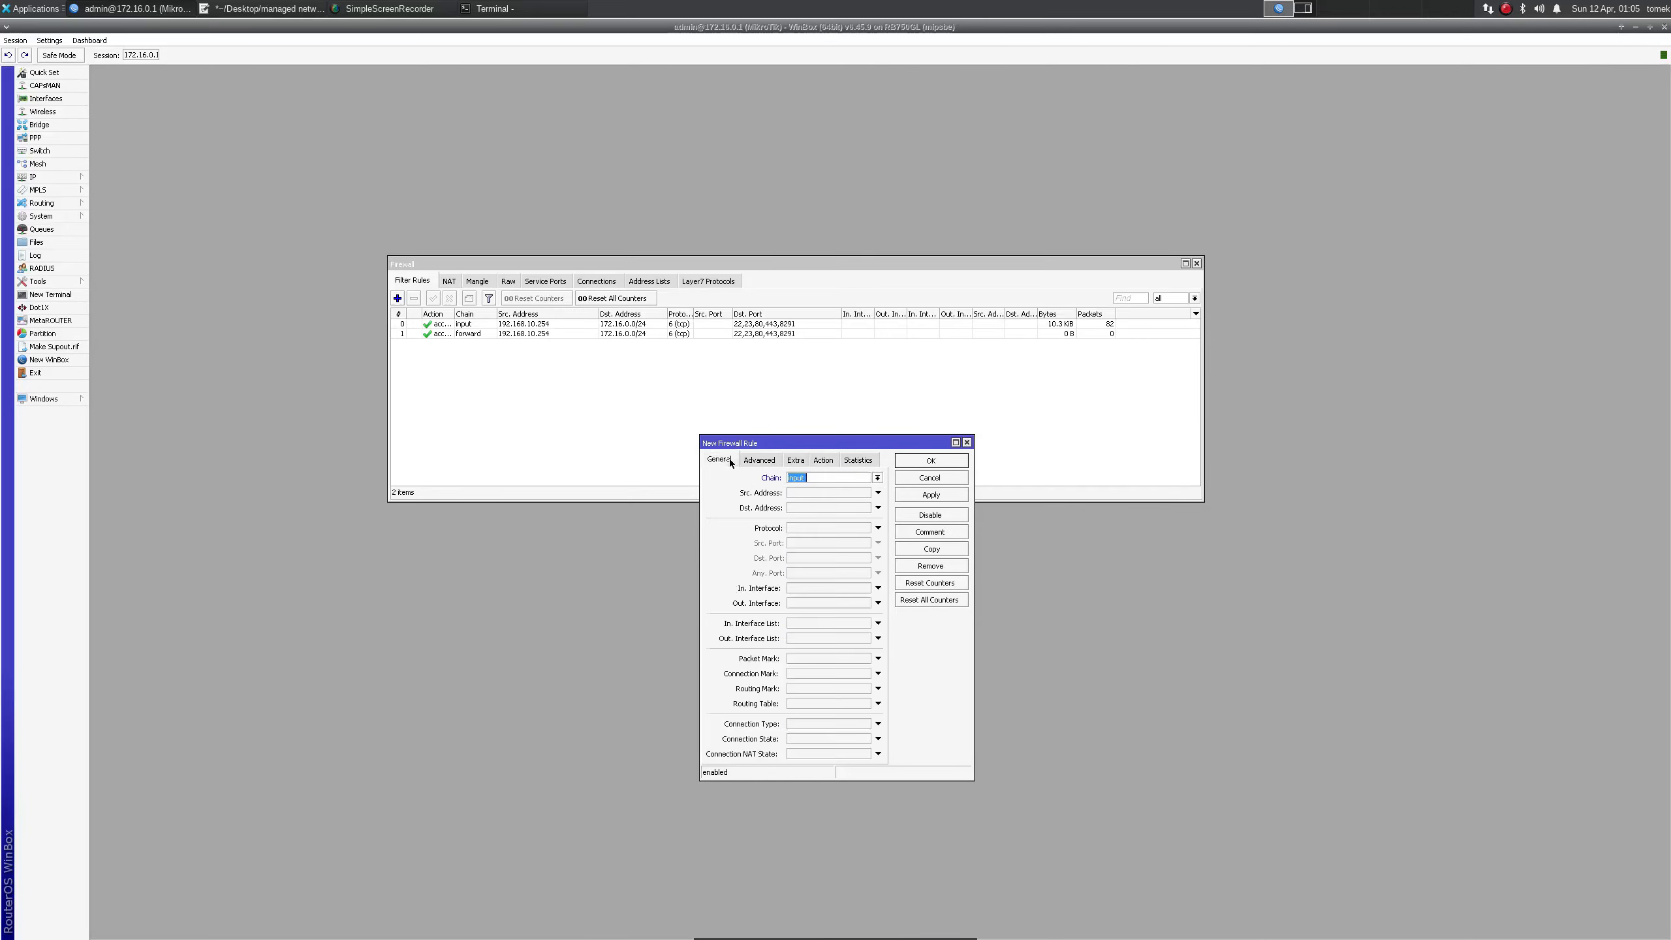
# - Set the drop rule's source to 0.0.0.0/0, destination to 172.16.0.0/24 and TCP destination ports to 22,23,80,443,8291, and save it
pyautogui.click(799, 495)
pyautogui.write('0.0.0.0/0')
pyautogui.click(826, 507)
pyautogui.write('172.16.0.0/24')
pyautogui.click(803, 528)
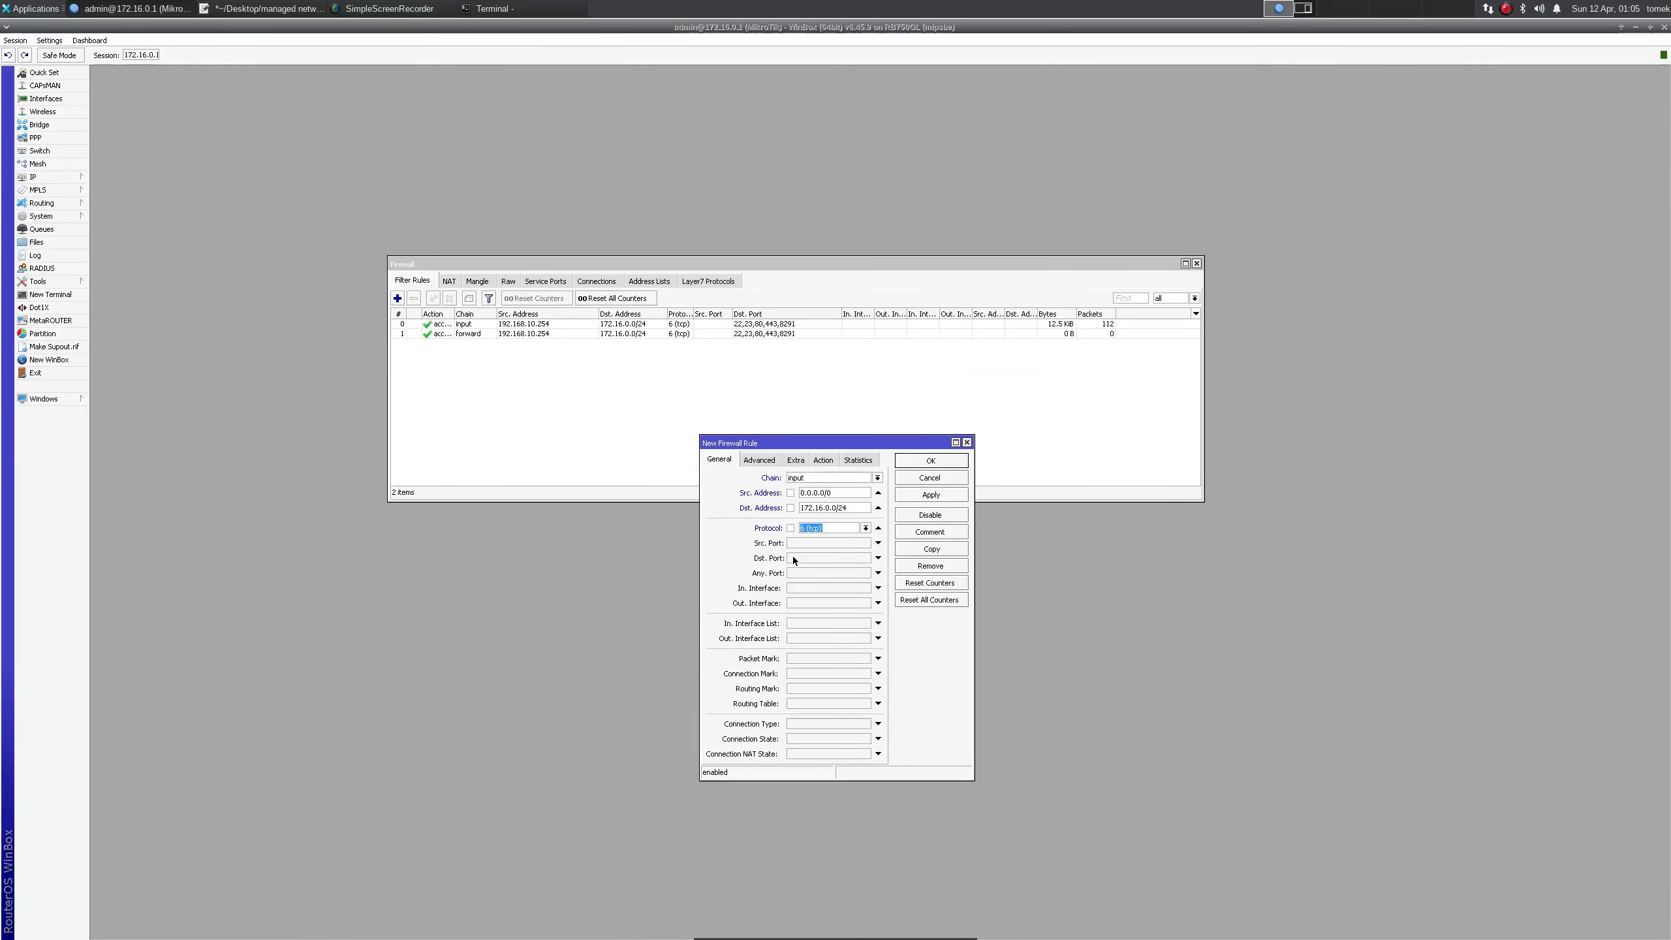
pyautogui.click(793, 558)
pyautogui.write('22,23,80,443,8291')
pyautogui.press('Return')
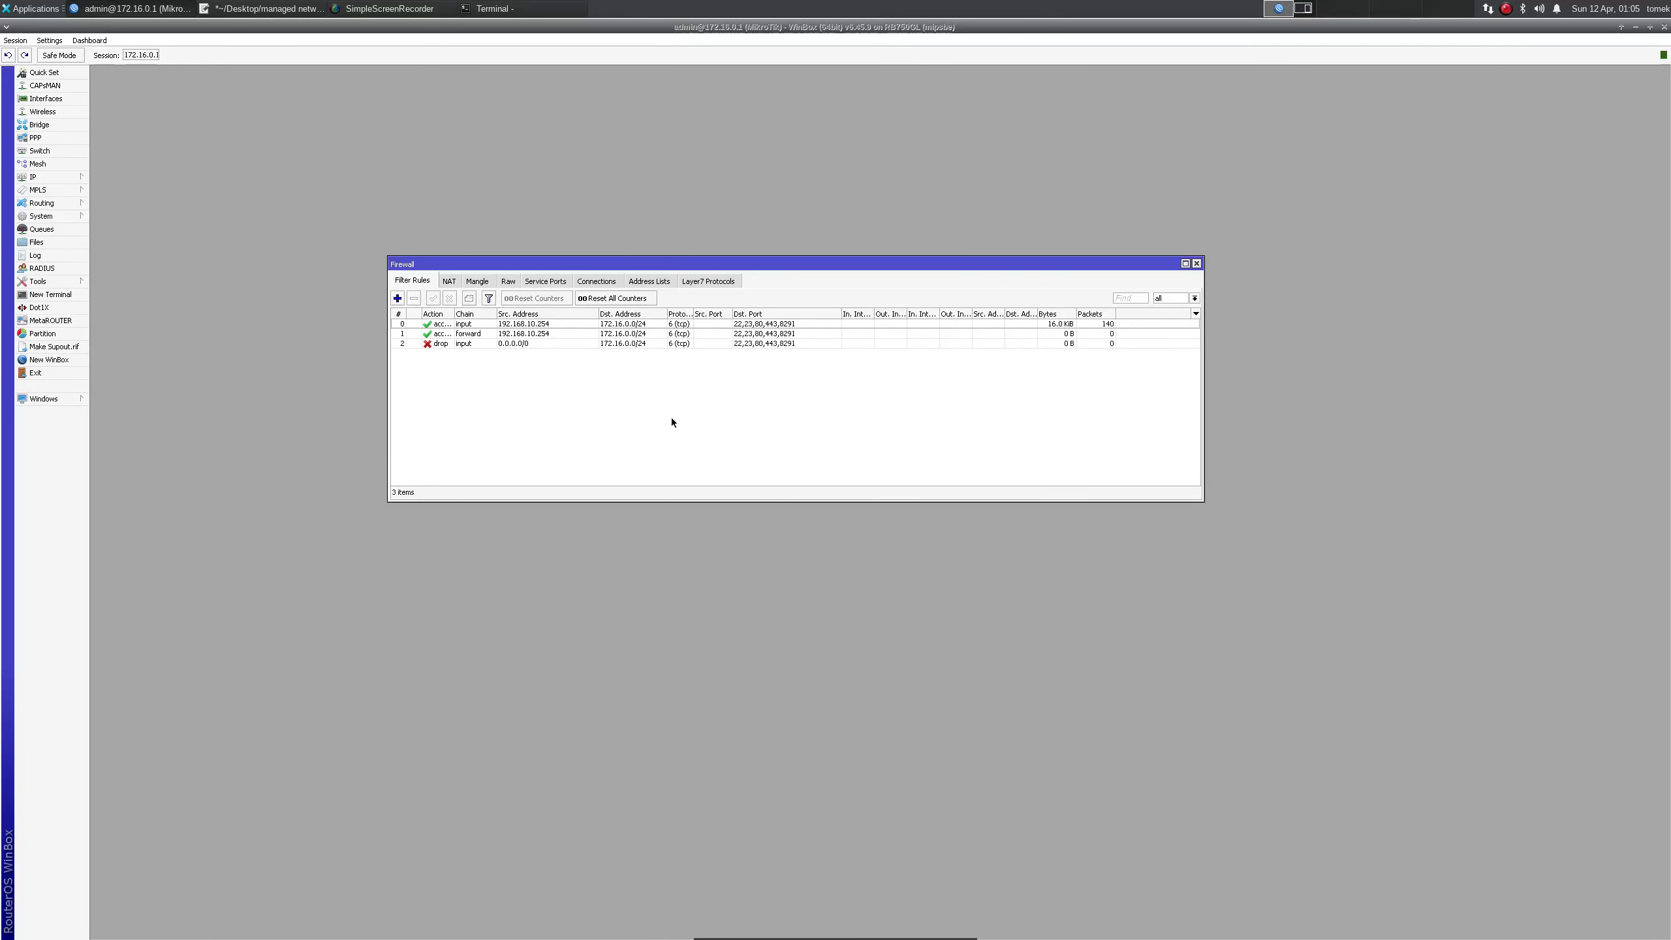
# - Start another filter rule on the forward chain with the drop action
pyautogui.click(398, 300)
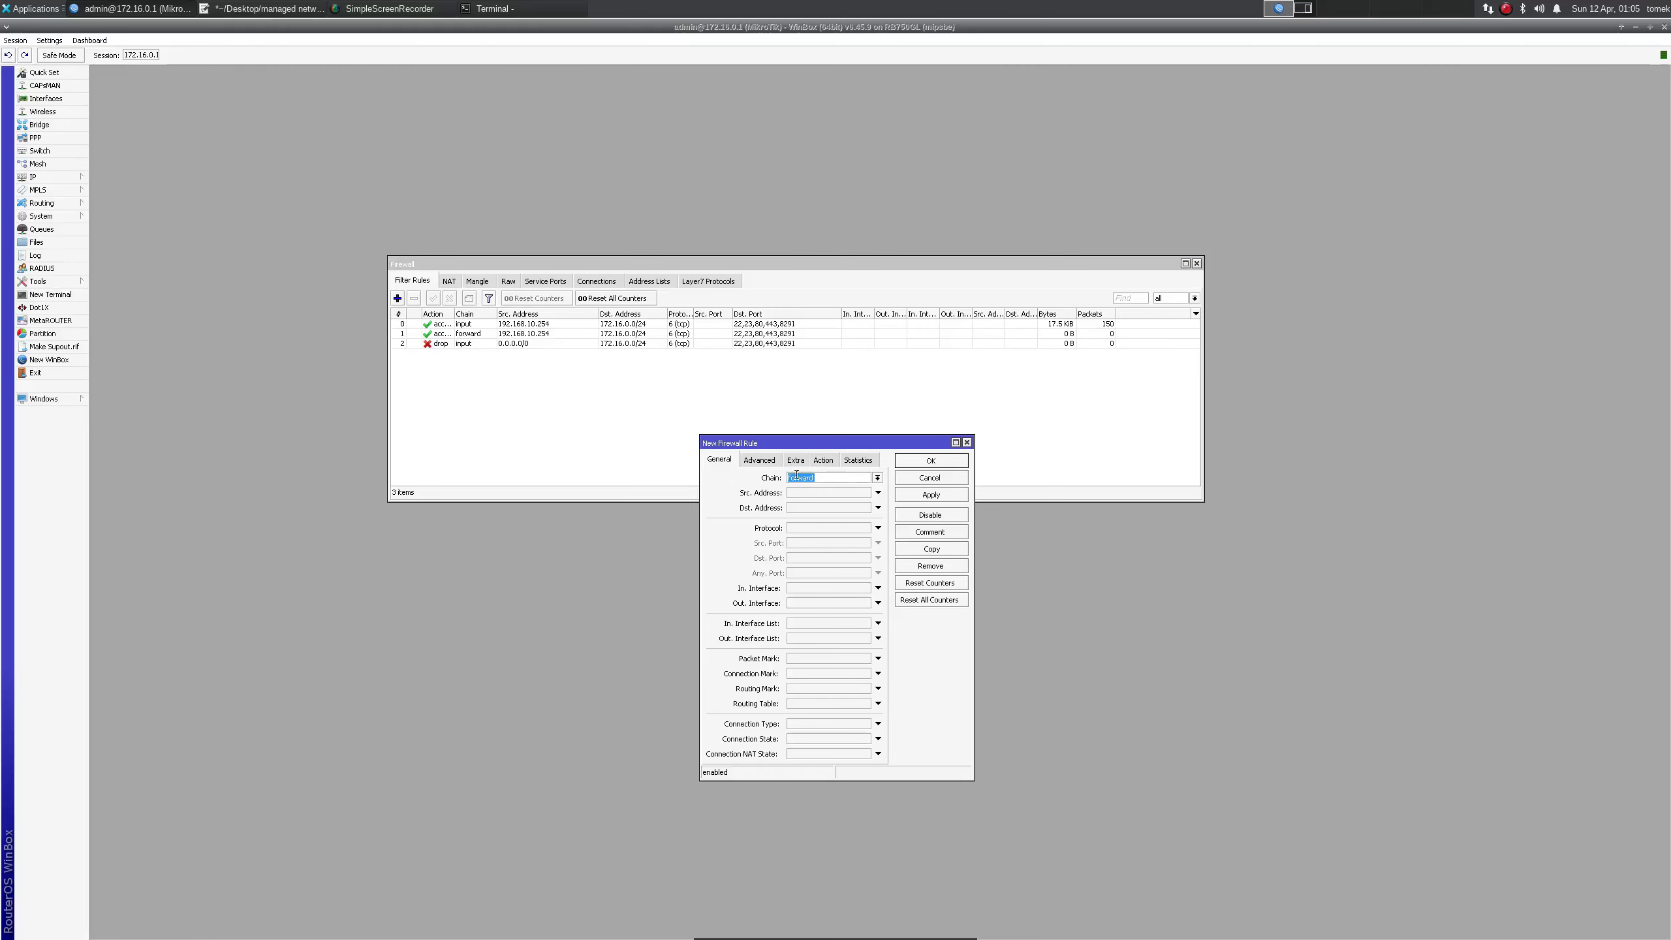
pyautogui.click(823, 460)
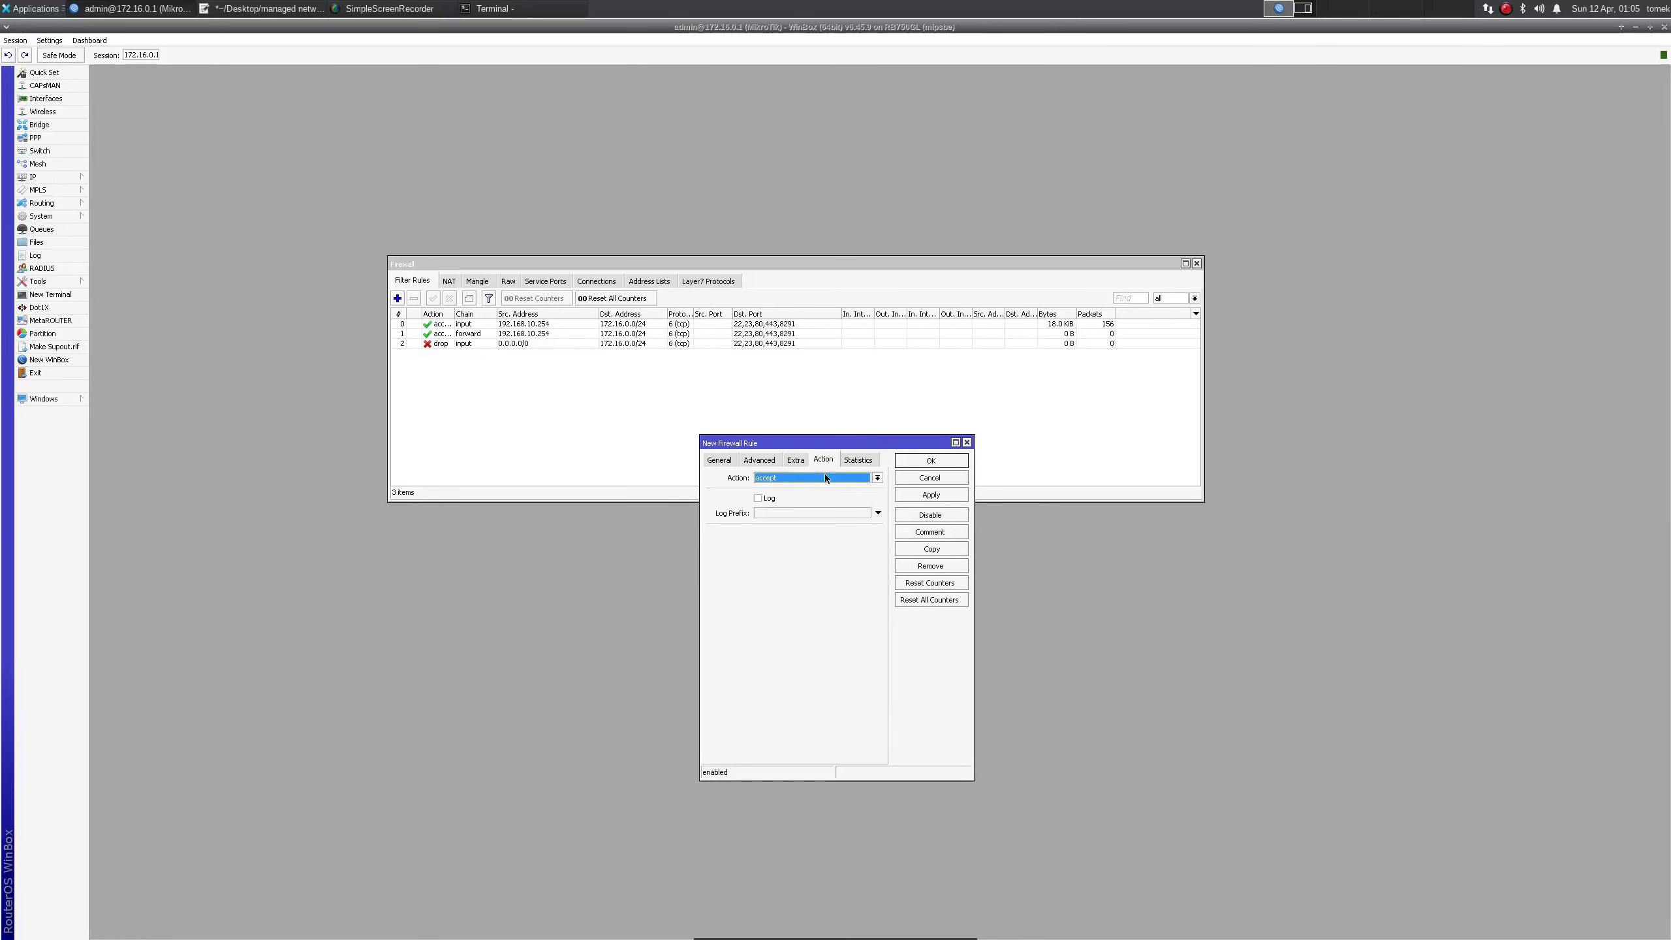
pyautogui.click(828, 477)
pyautogui.click(803, 514)
pyautogui.click(719, 460)
# - Give the forward drop rule source 0.0.0.0/0, destination 172.16.0.0/24 and TCP destination ports 22,23,80,443,8291, and save it
pyautogui.click(802, 494)
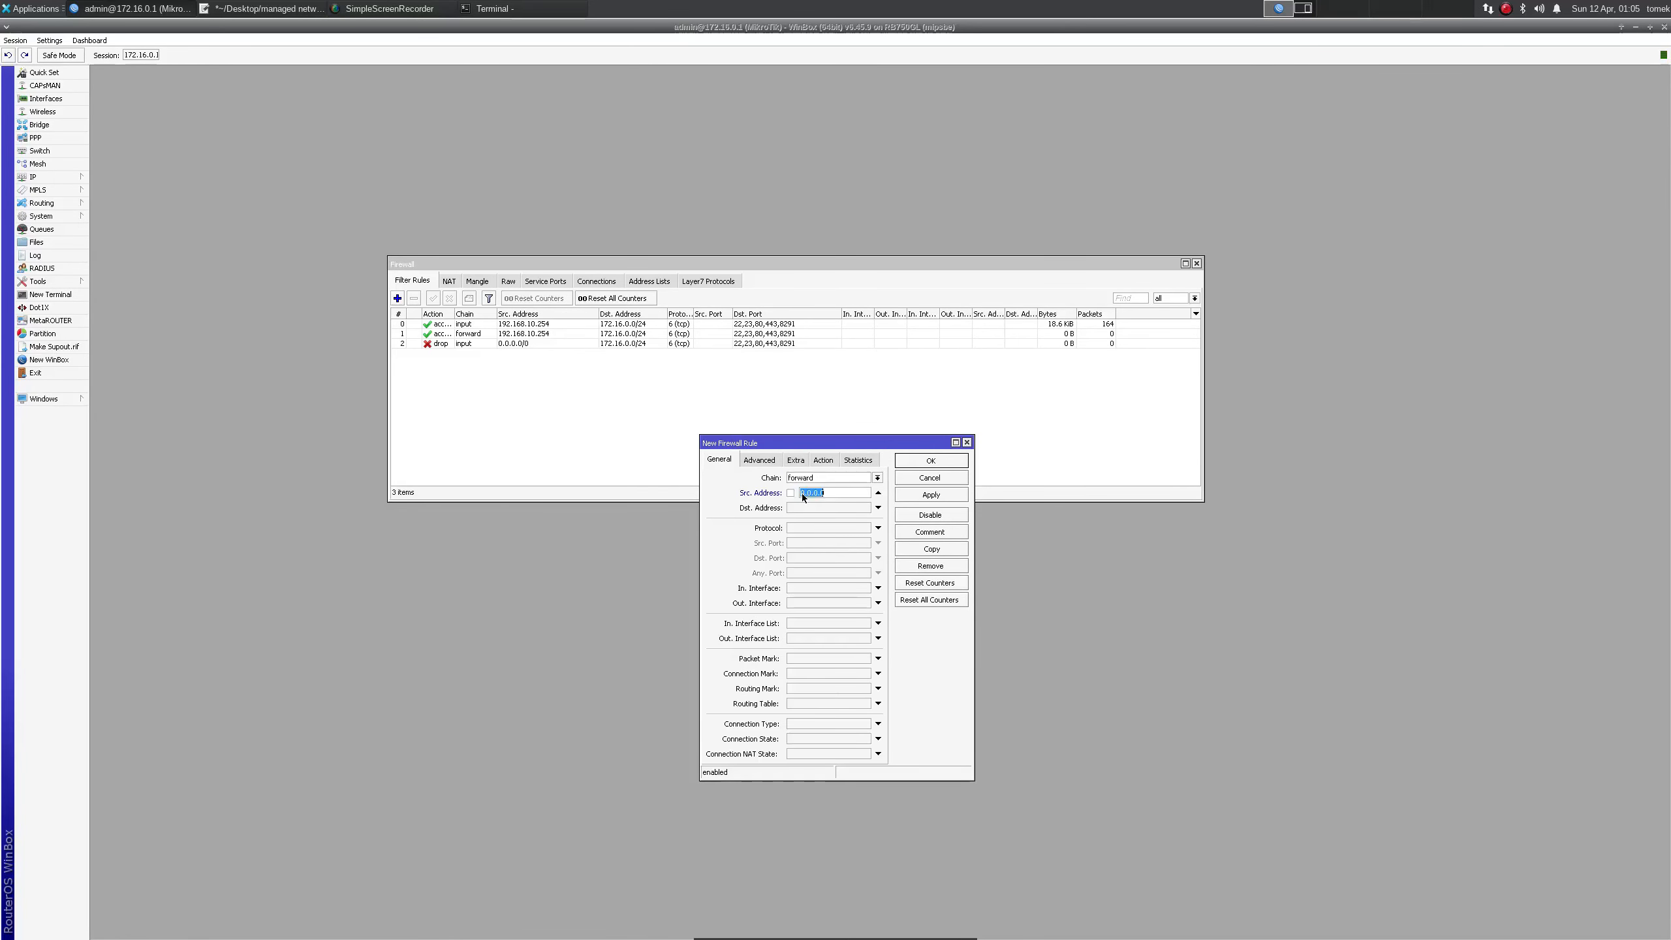
pyautogui.click(854, 496)
pyautogui.write('/0')
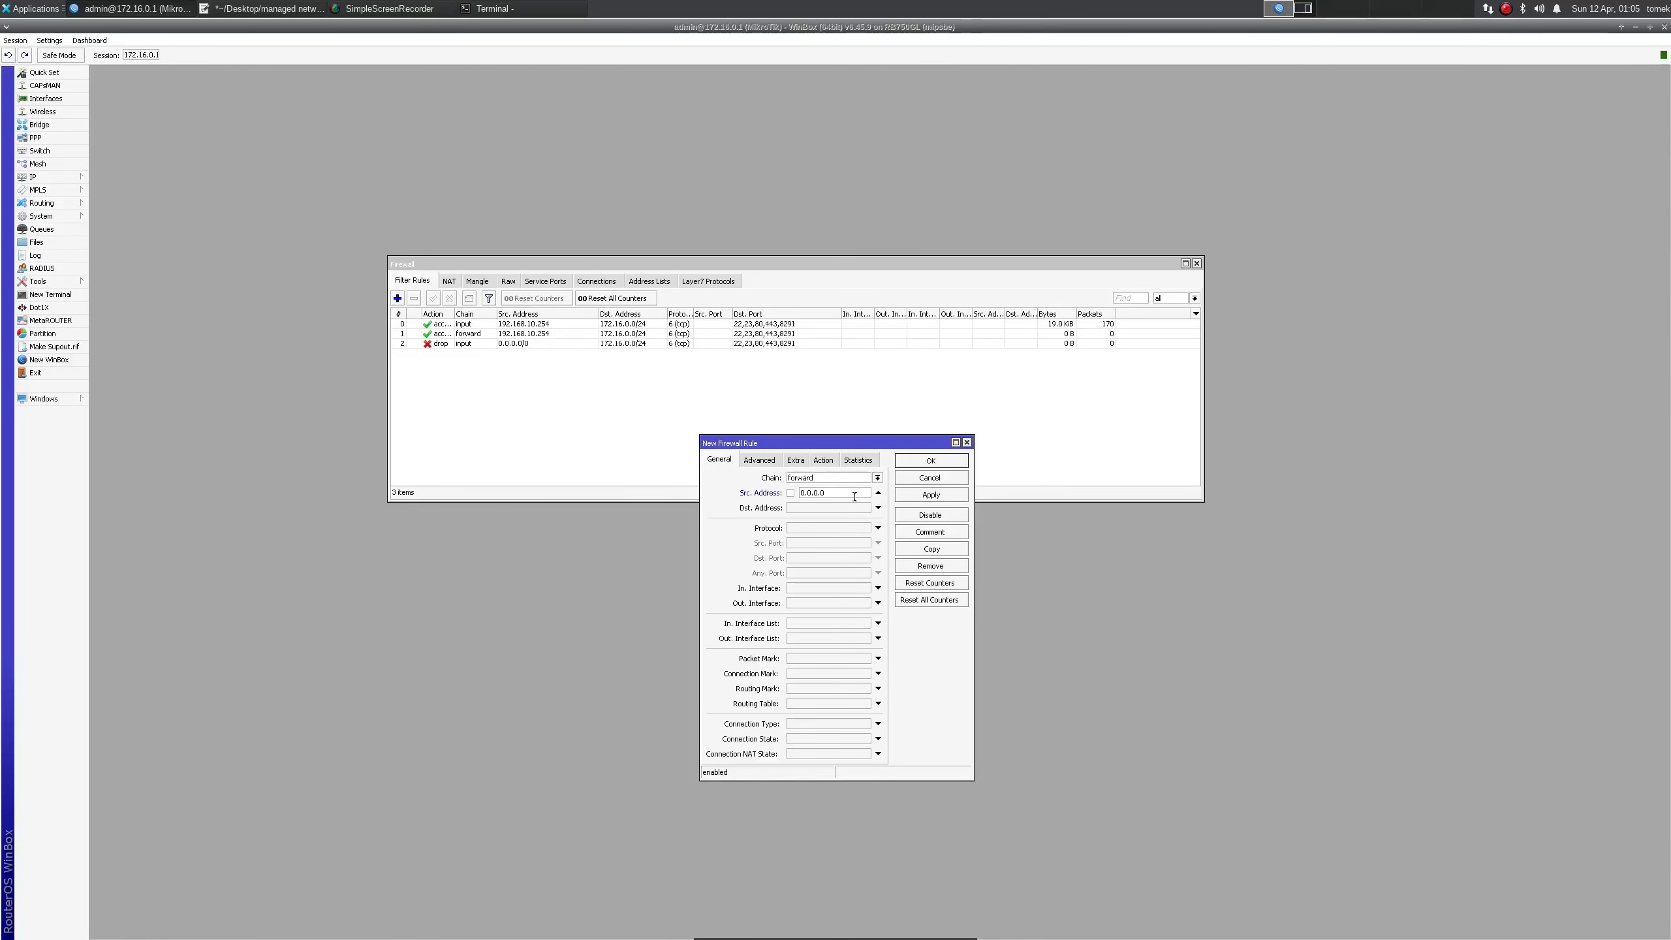
pyautogui.click(832, 506)
pyautogui.write('172.16.0.0/24')
pyautogui.click(803, 559)
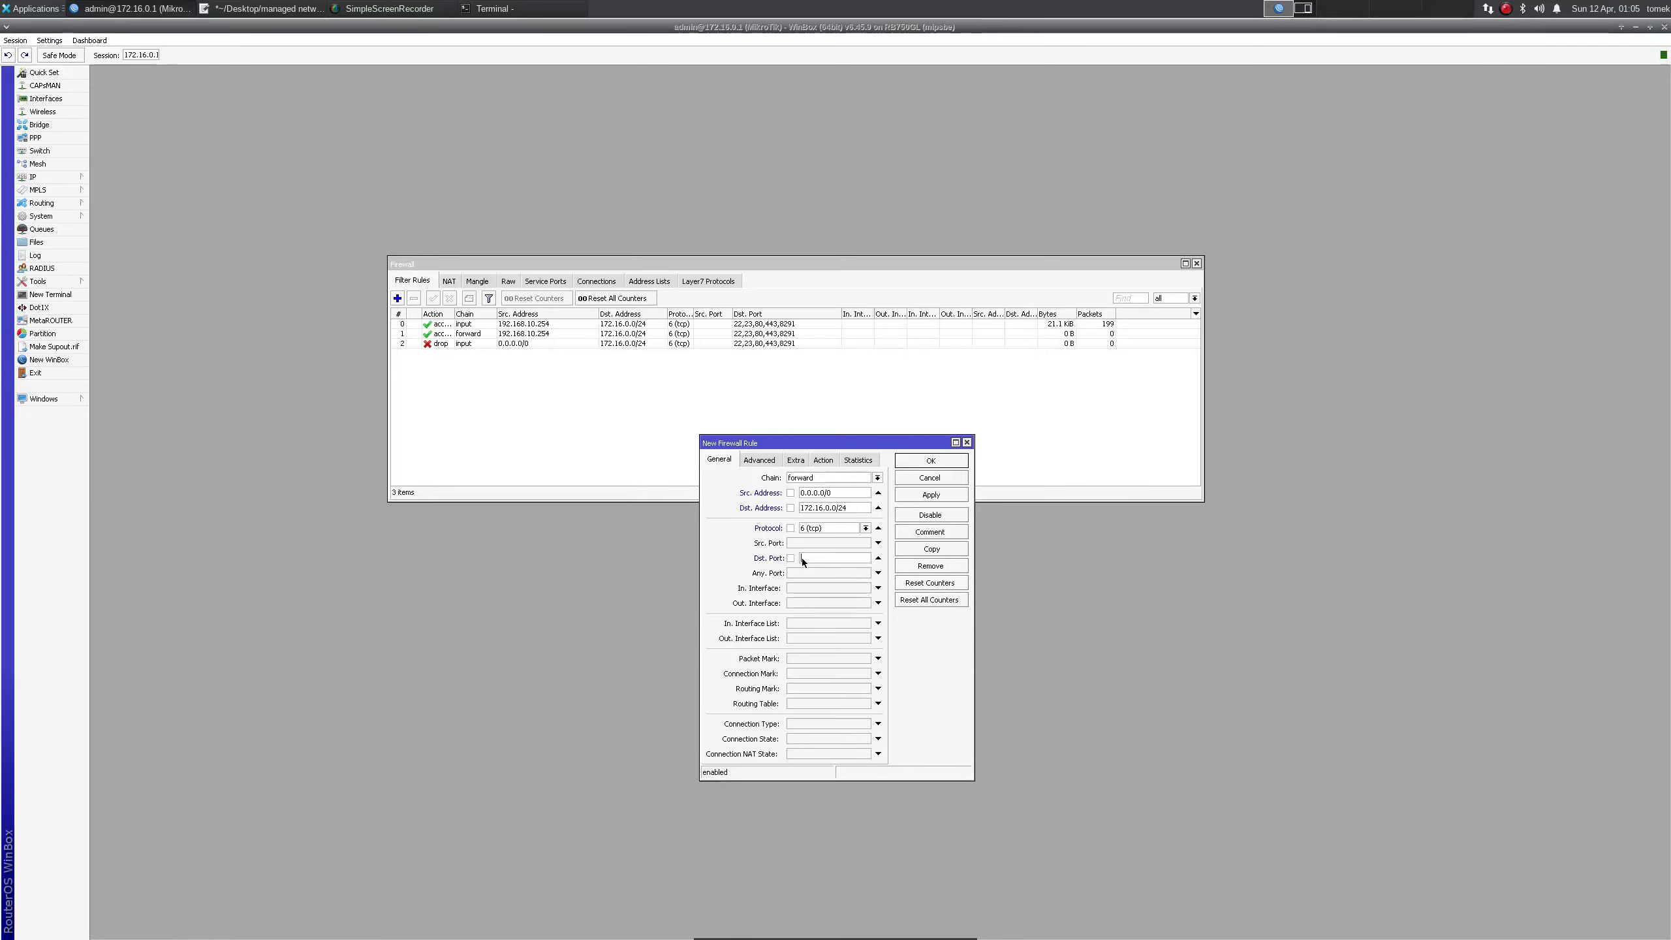
pyautogui.write('22,')
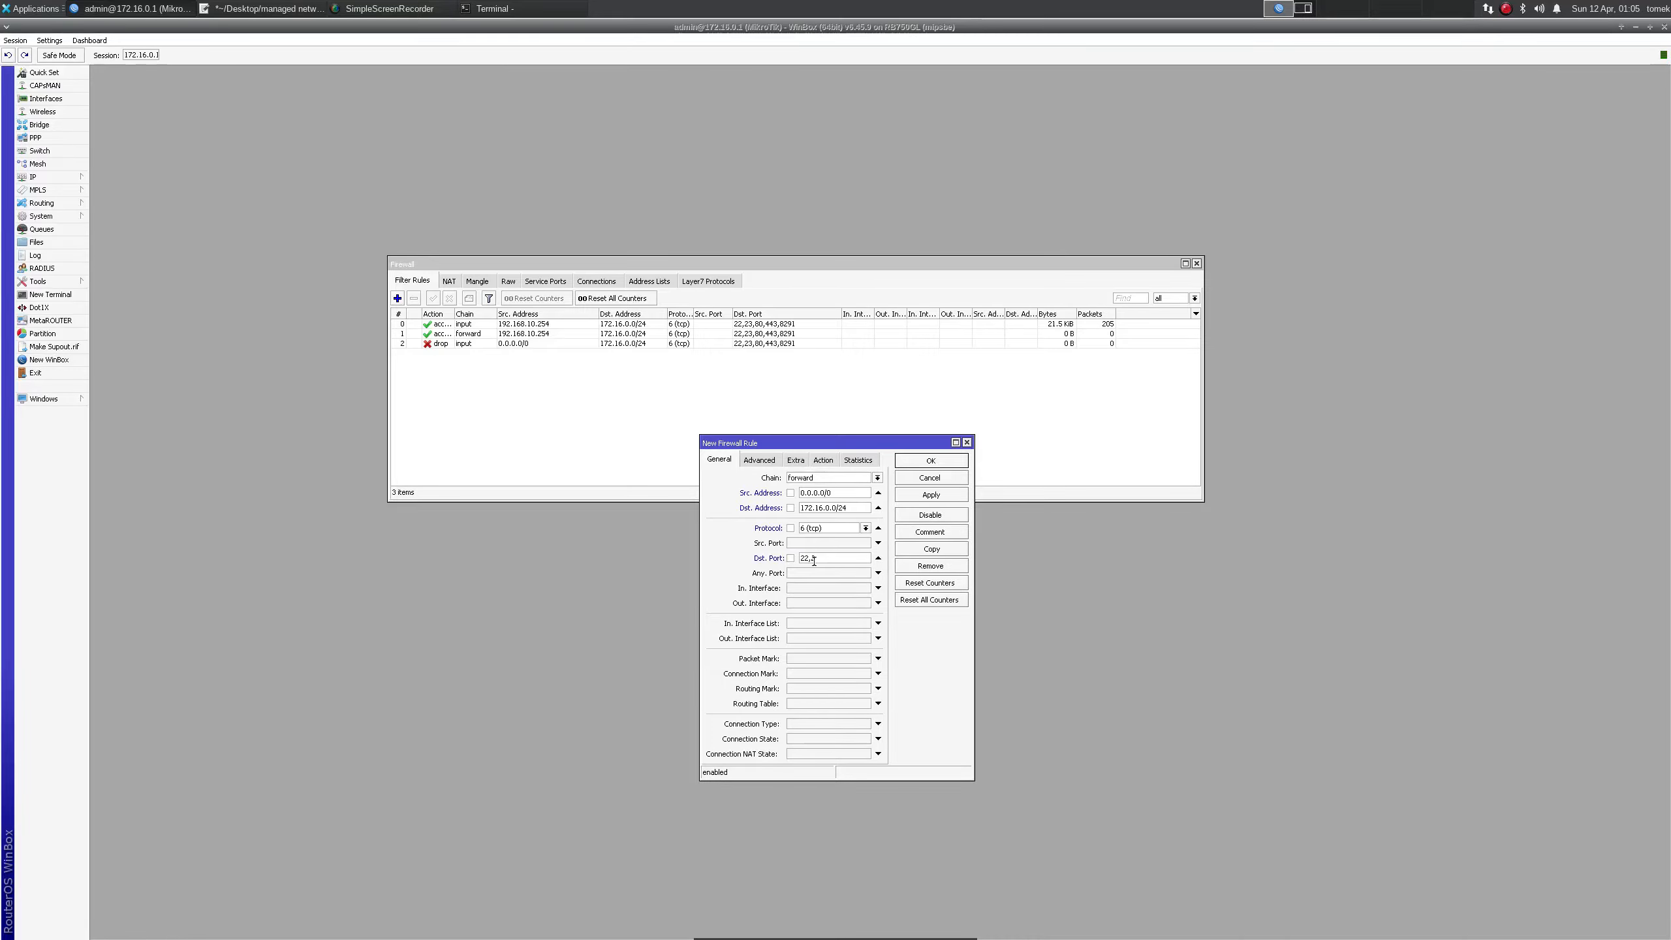
pyautogui.write('23,80,443')
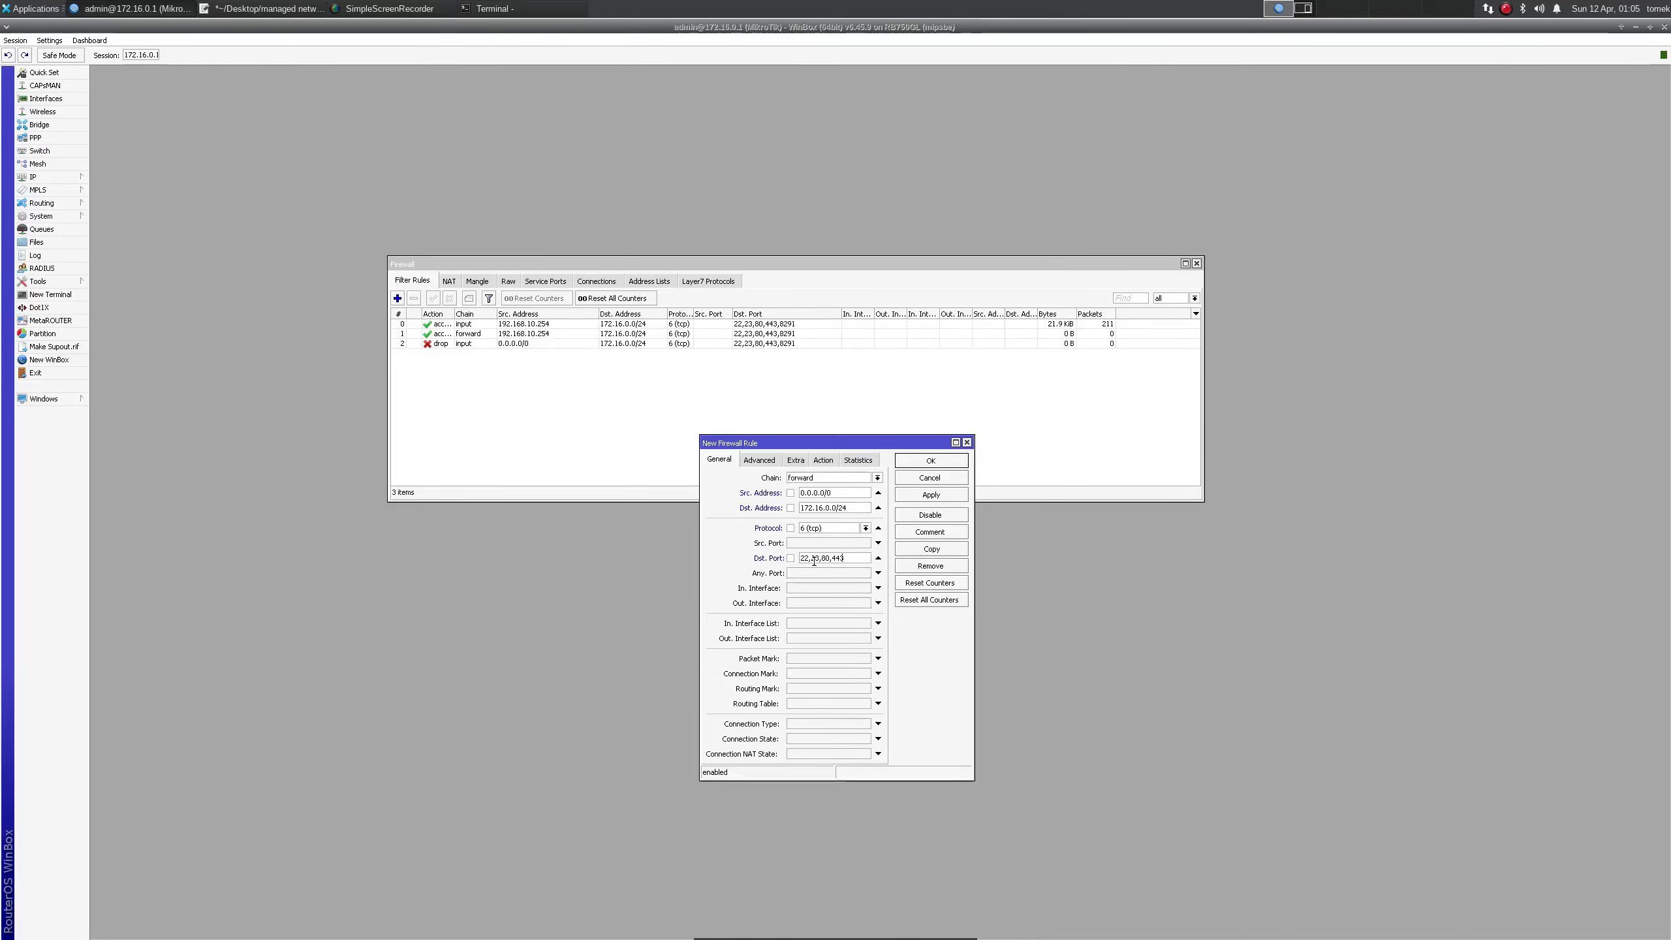
pyautogui.write(',8291')
pyautogui.press('Return')
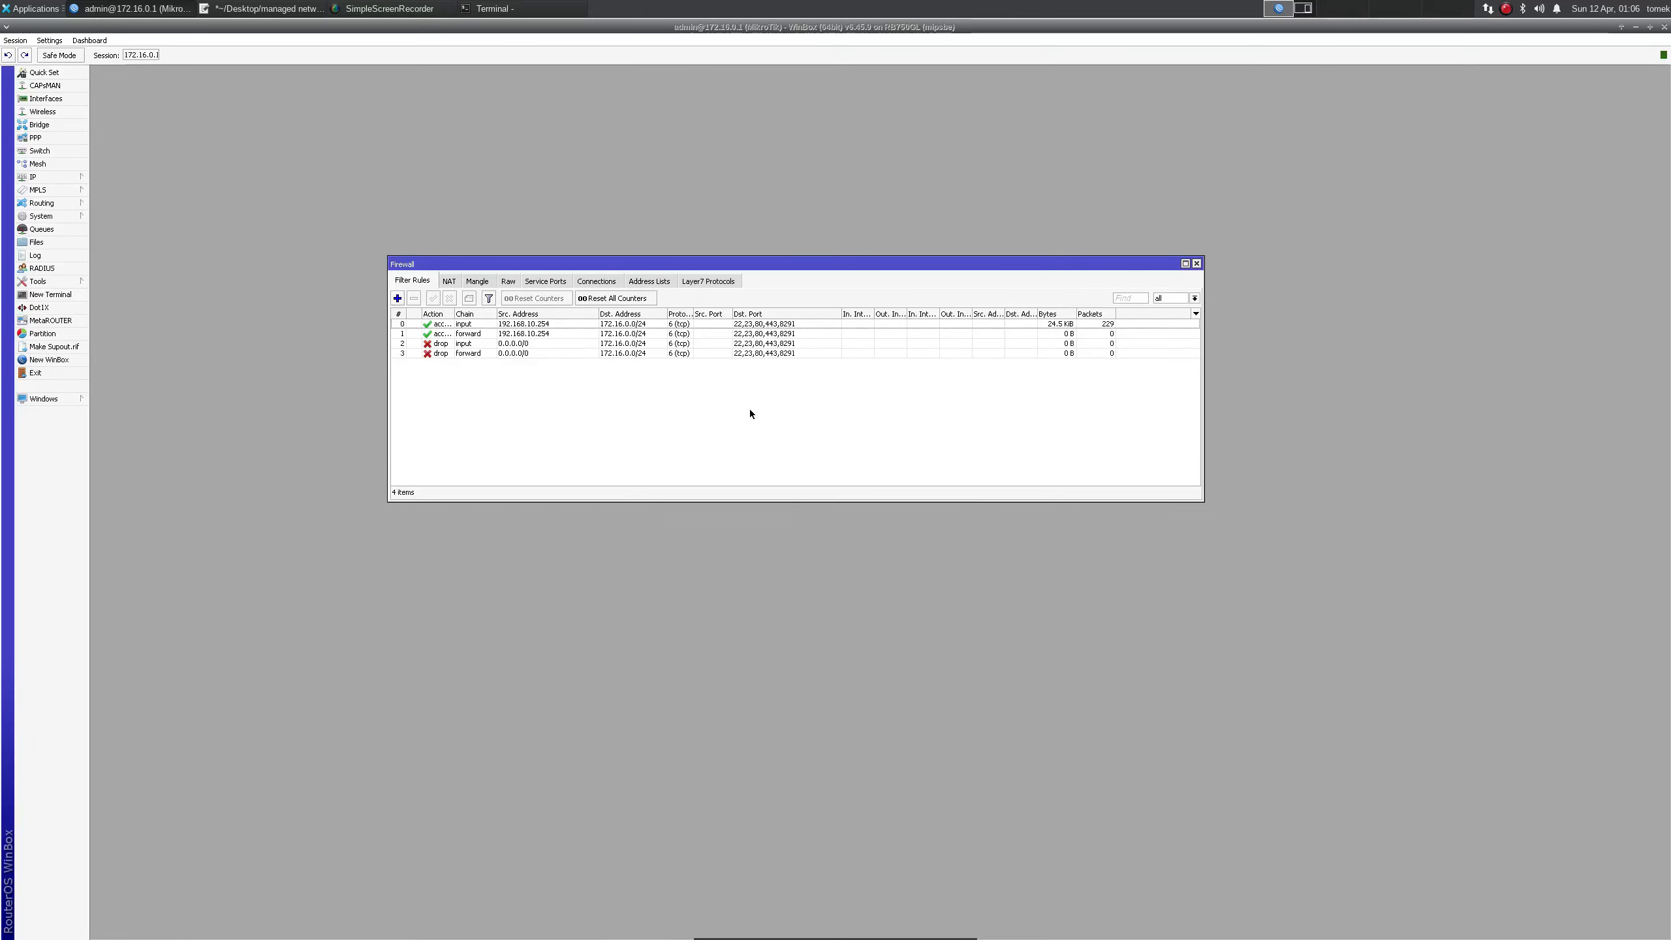
# - Close the firewall window and disconnect the router session
pyautogui.press('Escape')
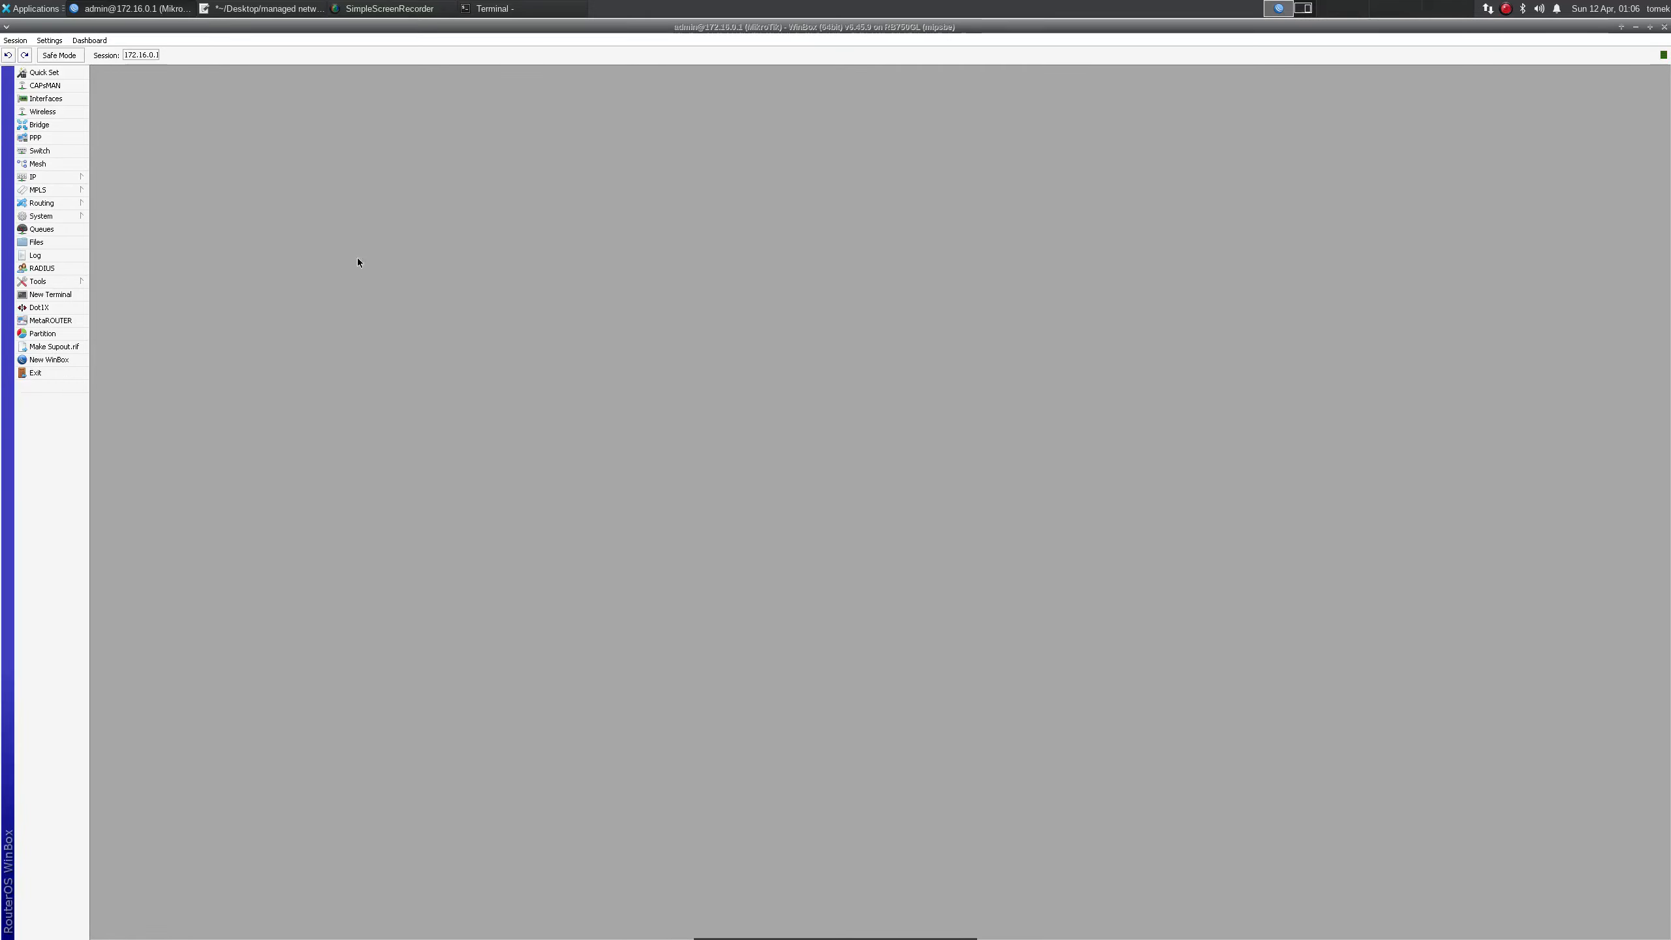
pyautogui.click(14, 41)
pyautogui.click(49, 138)
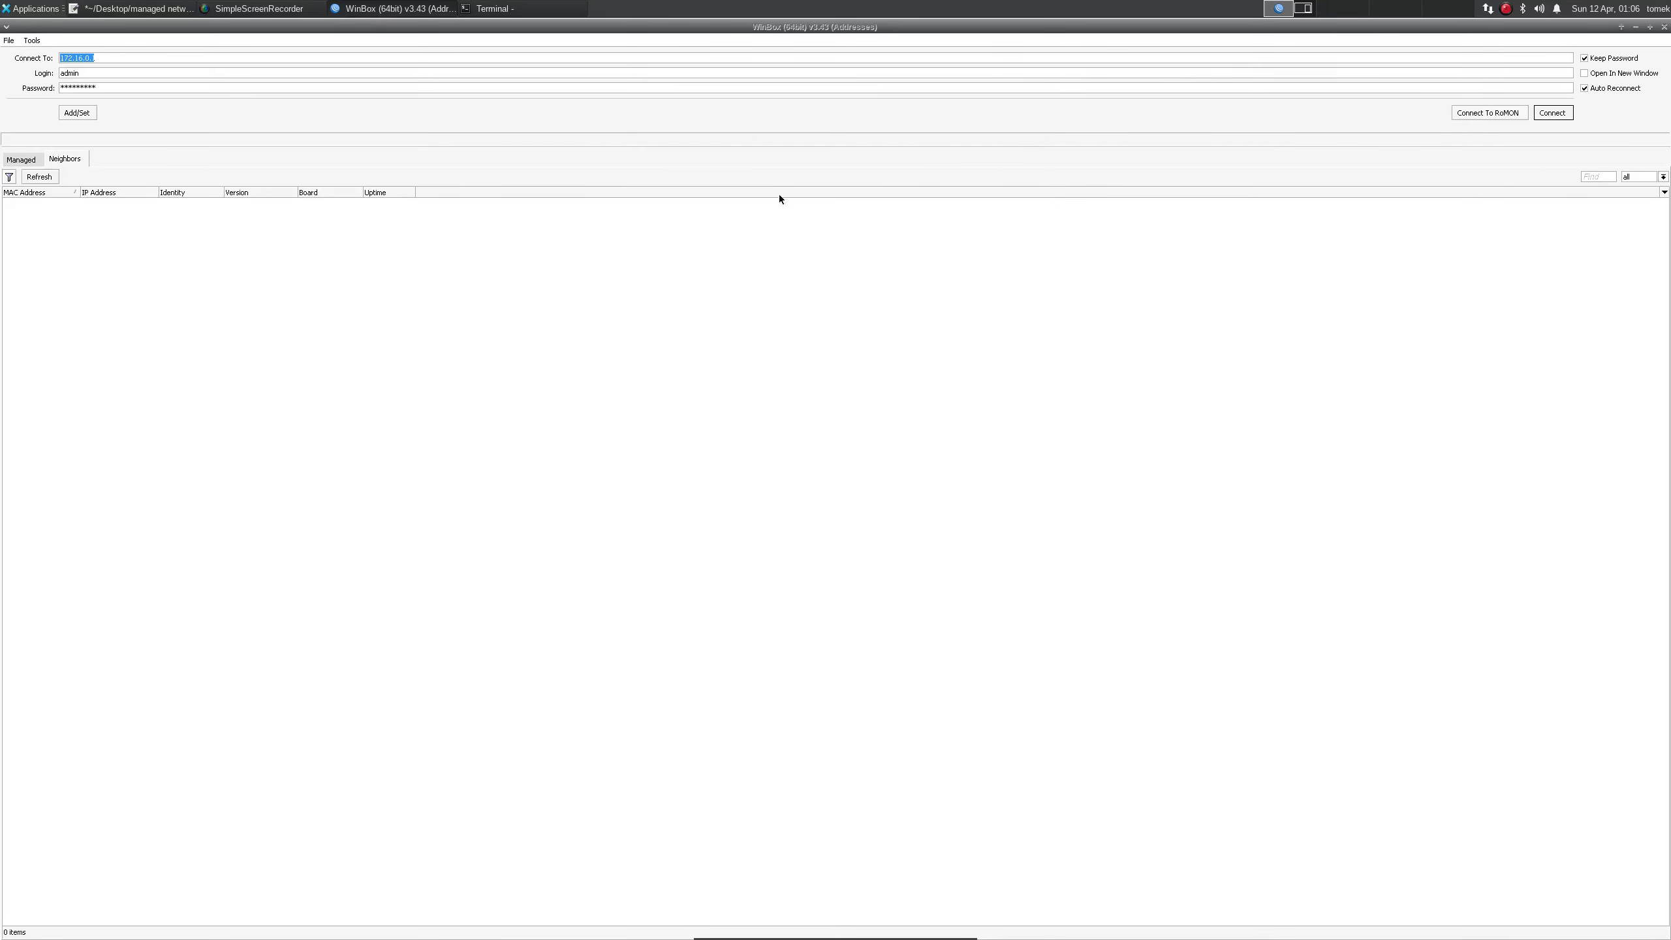
# - Switch to the Terminal, clear it and list the network interface addresses with ip a
pyautogui.click(566, 9)
pyautogui.write('clear')
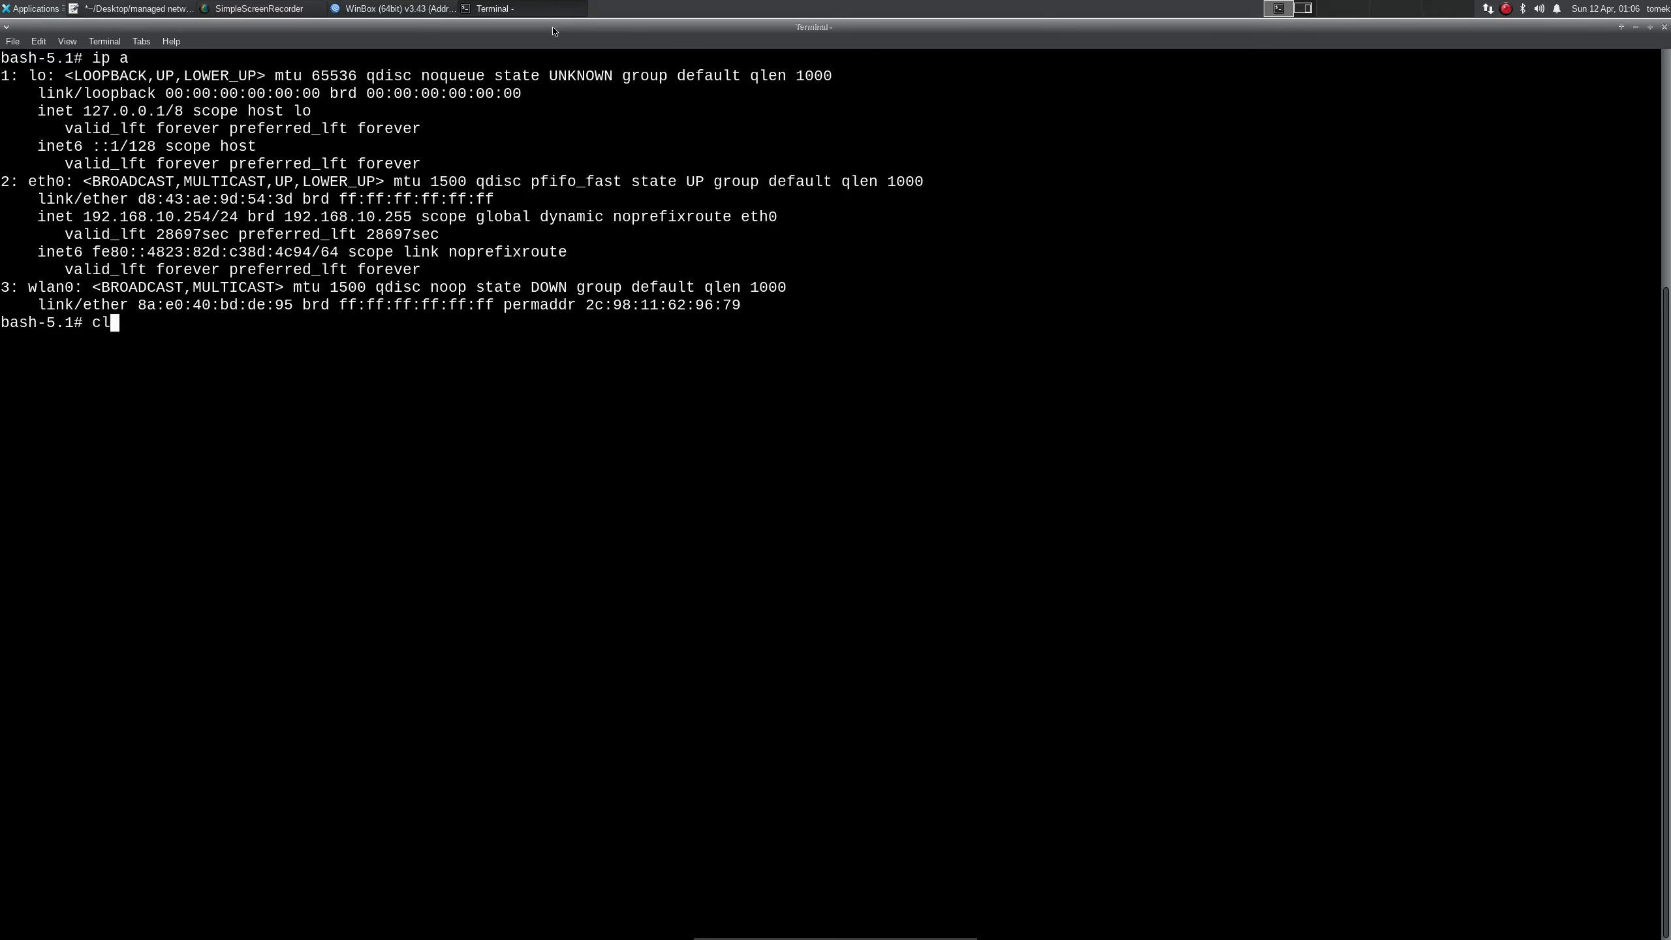
pyautogui.press('Return')
pyautogui.write('ip a')
pyautogui.press('Return')
# - Return to WinBox, reconnect to the router at 172.16.0.1 and review the firewall filter rules
pyautogui.click(402, 9)
pyautogui.click(200, 103)
pyautogui.click(68, 179)
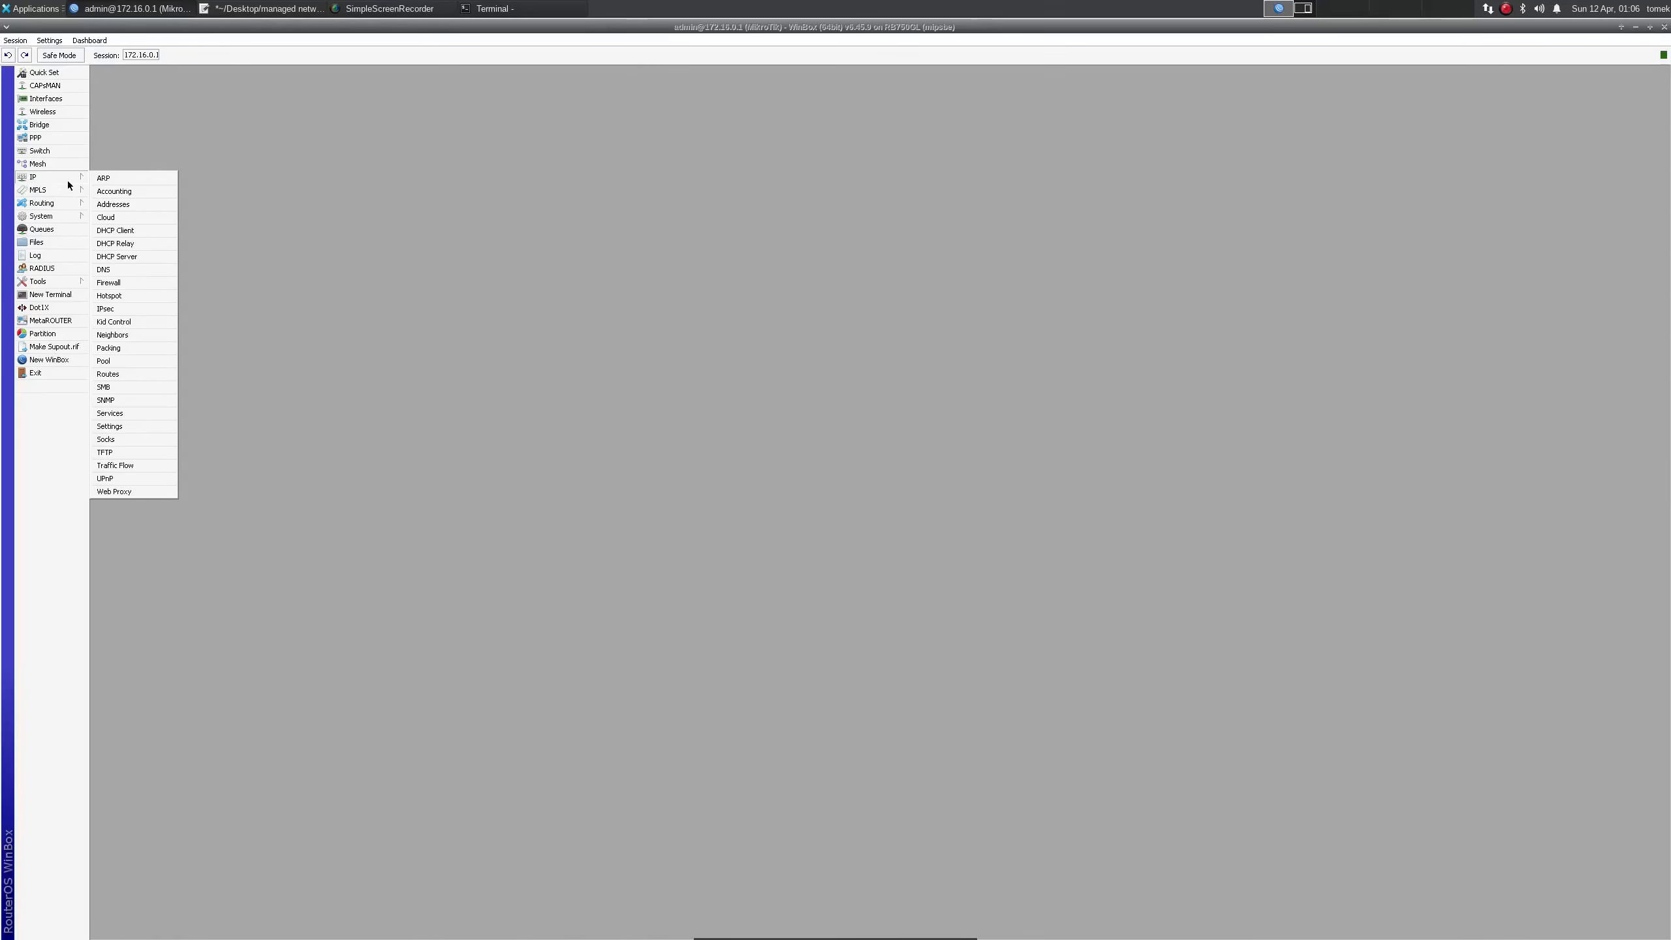
pyautogui.click(133, 279)
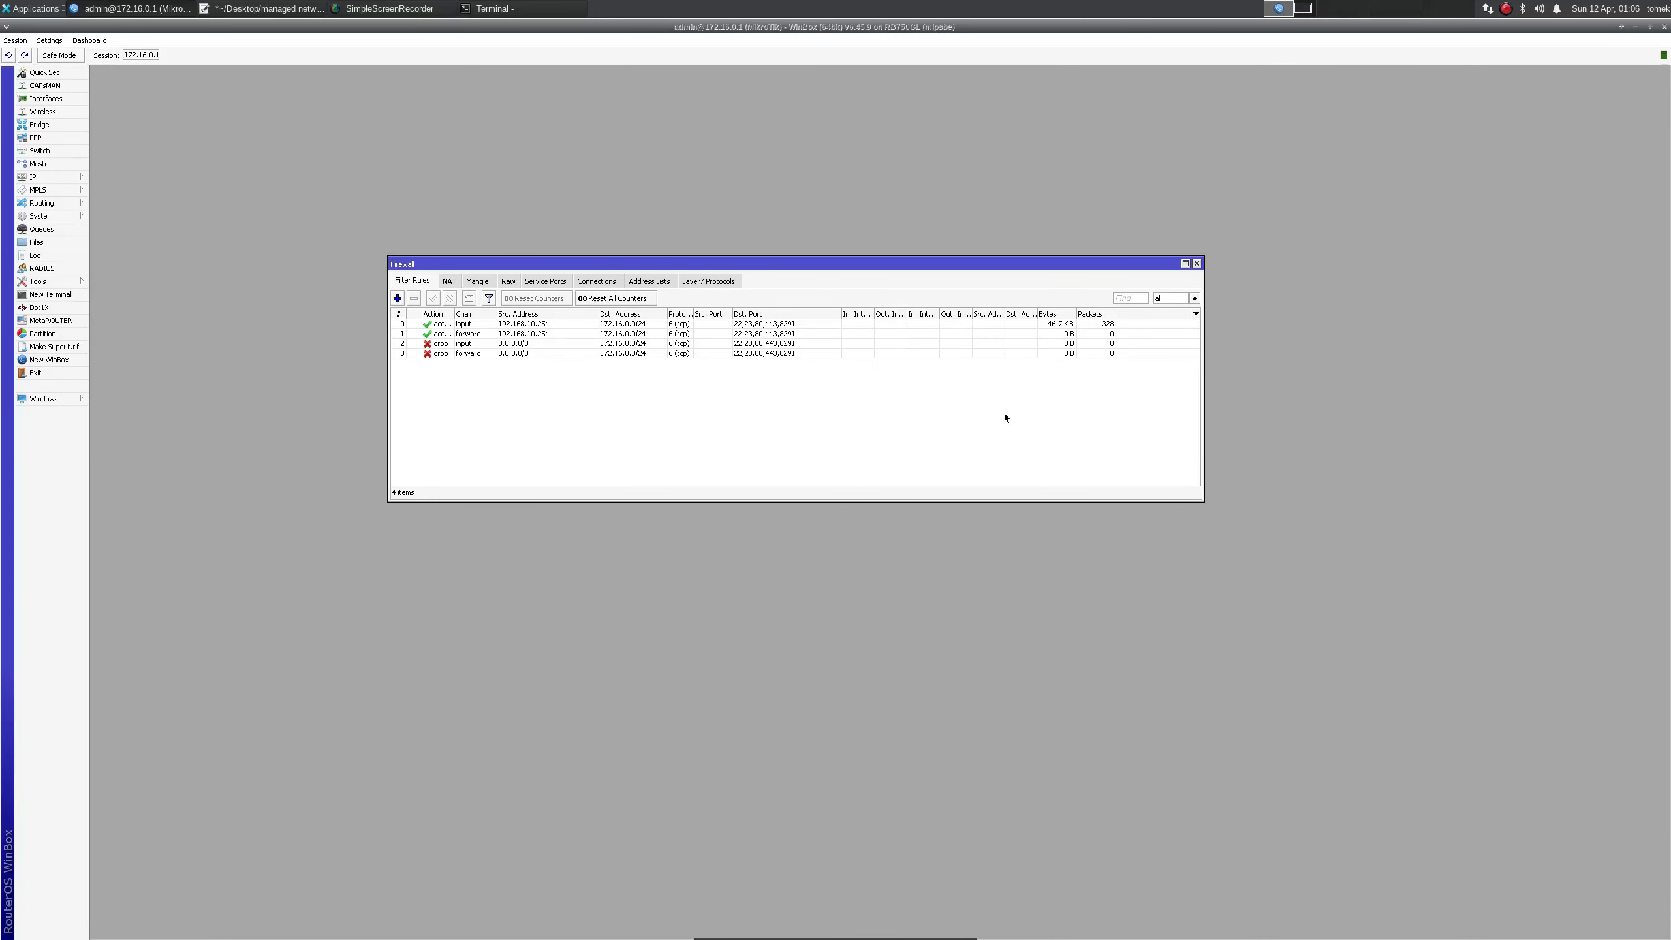
pyautogui.press('Escape')
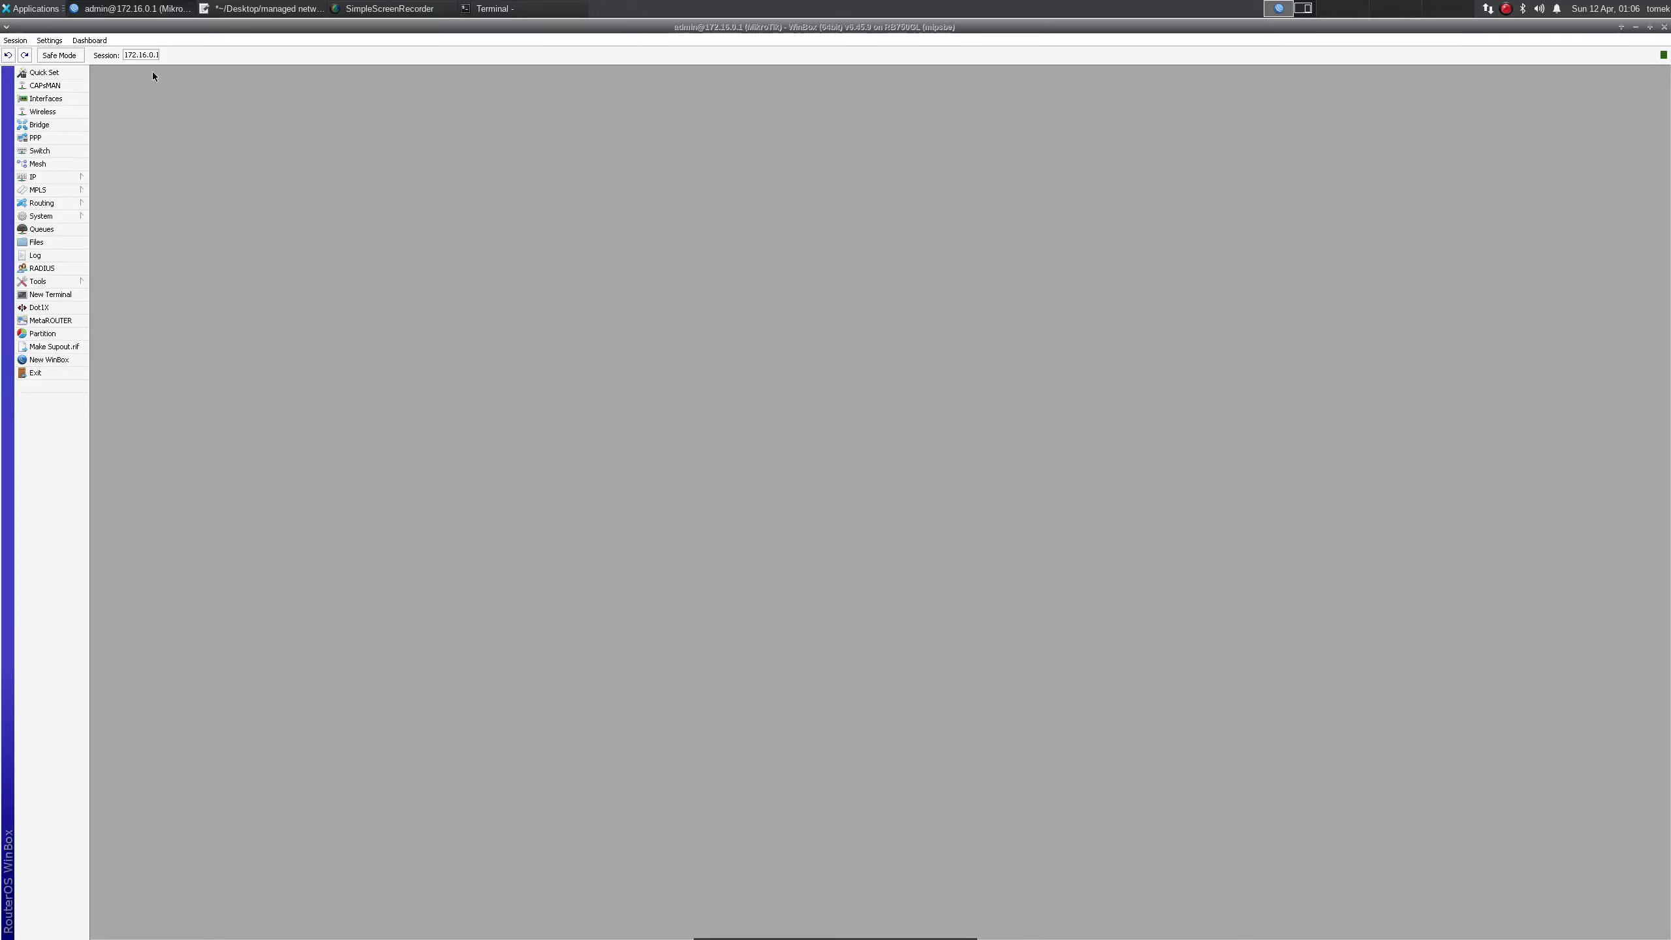
pyautogui.click(498, 13)
pyautogui.write('ssh admin@')
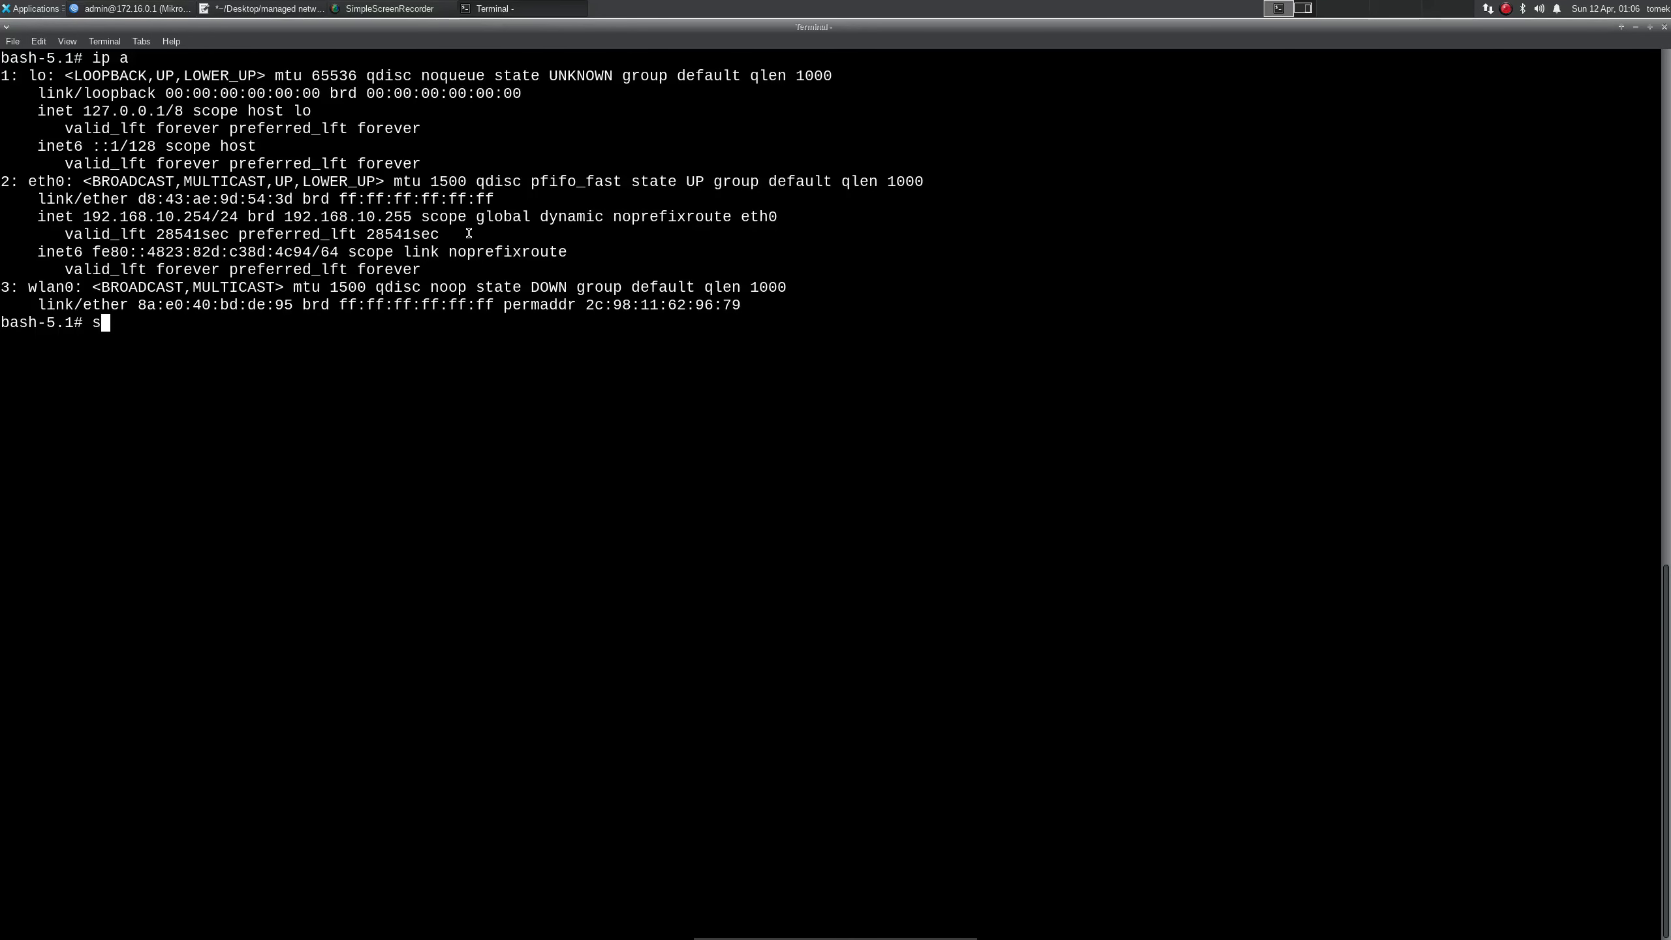
pyautogui.write('172.16.0.2')
pyautogui.press('Return')
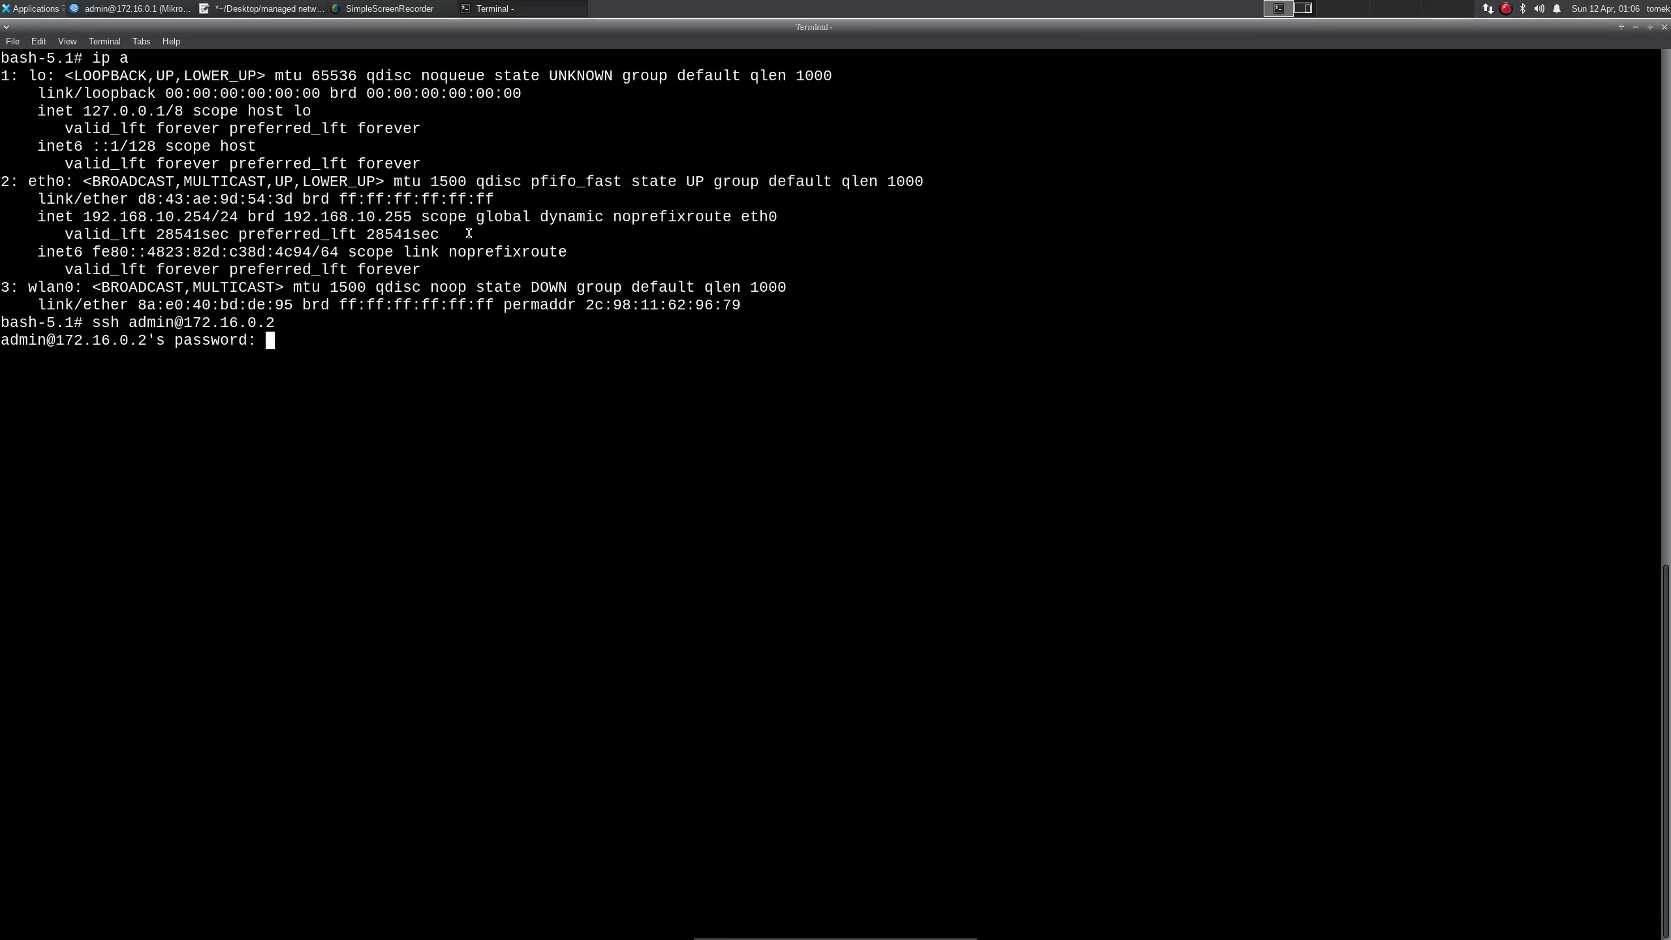
pyautogui.press('Return')
pyautogui.press('Return')
pyautogui.press('Return')
# - Exit the switch's SSH session with ex and clear the terminal
pyautogui.write('ex')
pyautogui.press('Return')
pyautogui.press('Return')
pyautogui.press('Return')
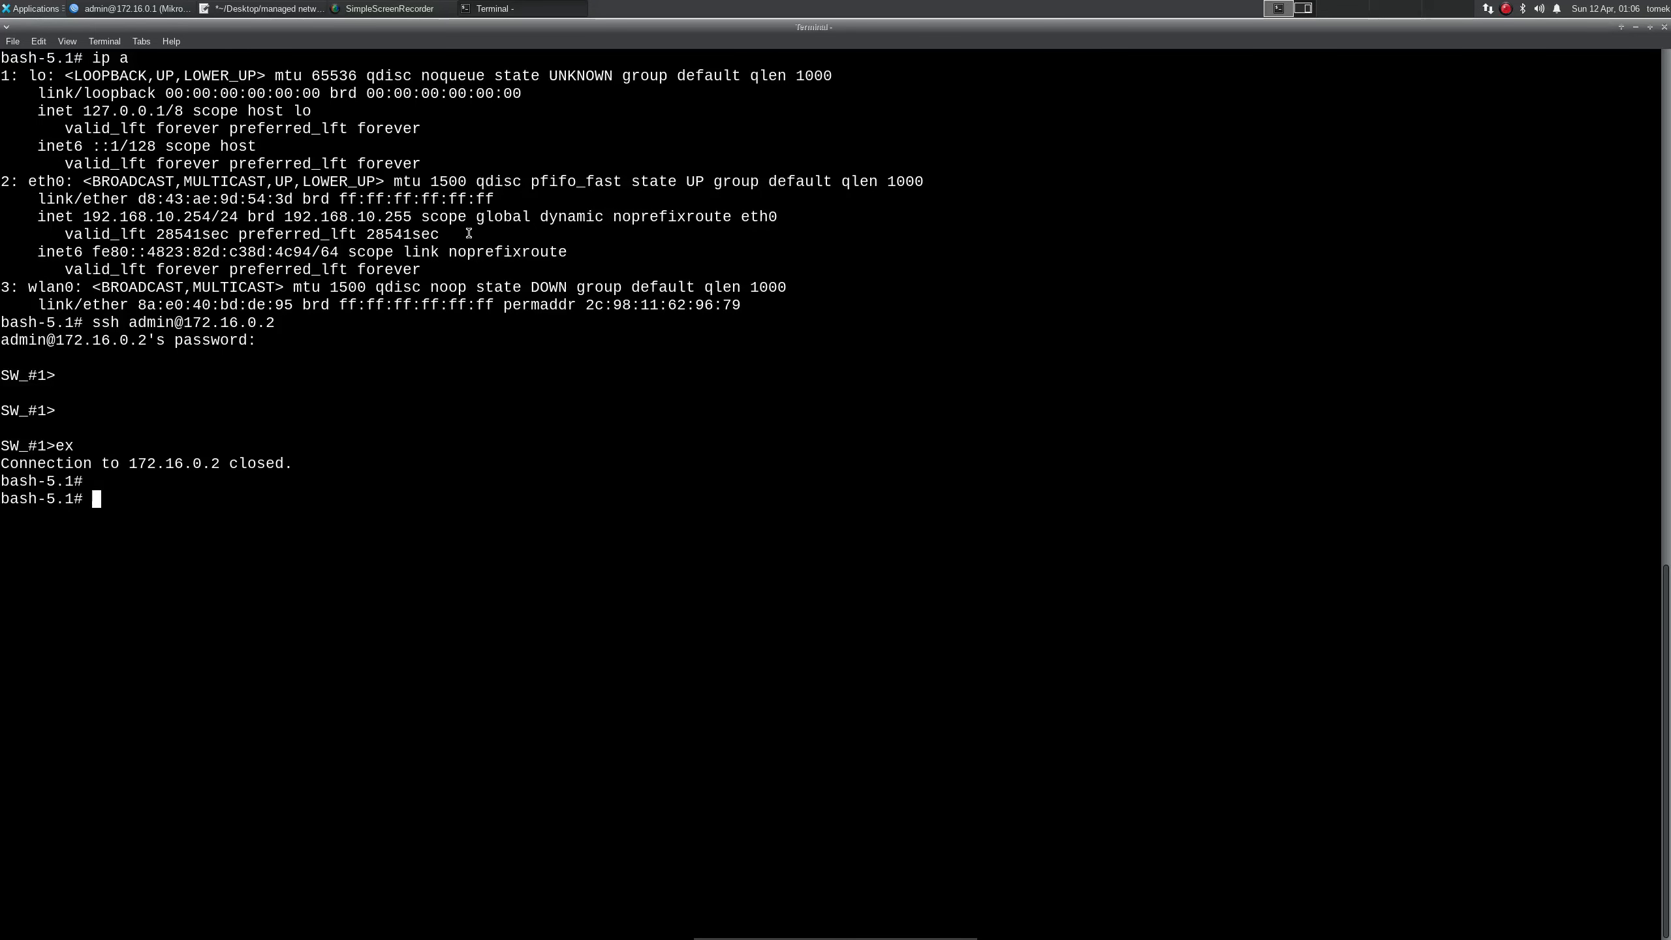
pyautogui.write('clear')
pyautogui.press('Return')
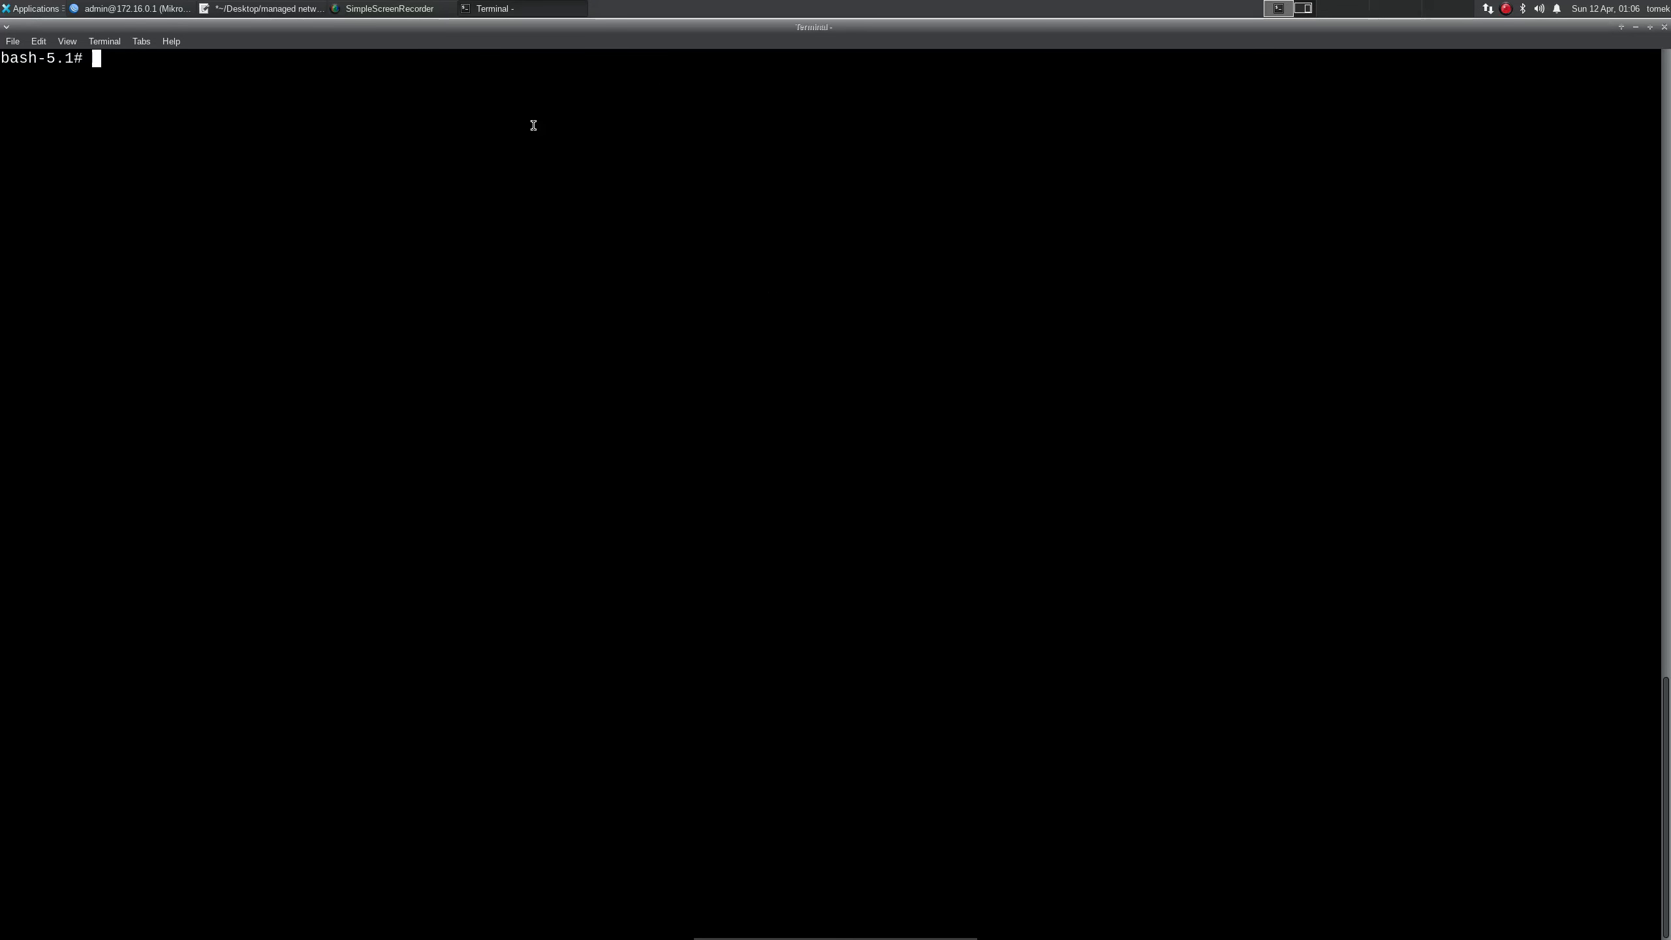
# - Disconnect the WinBox router session and switch the computer's network to Wired connection 1
pyautogui.click(132, 8)
pyautogui.click(16, 40)
pyautogui.click(58, 142)
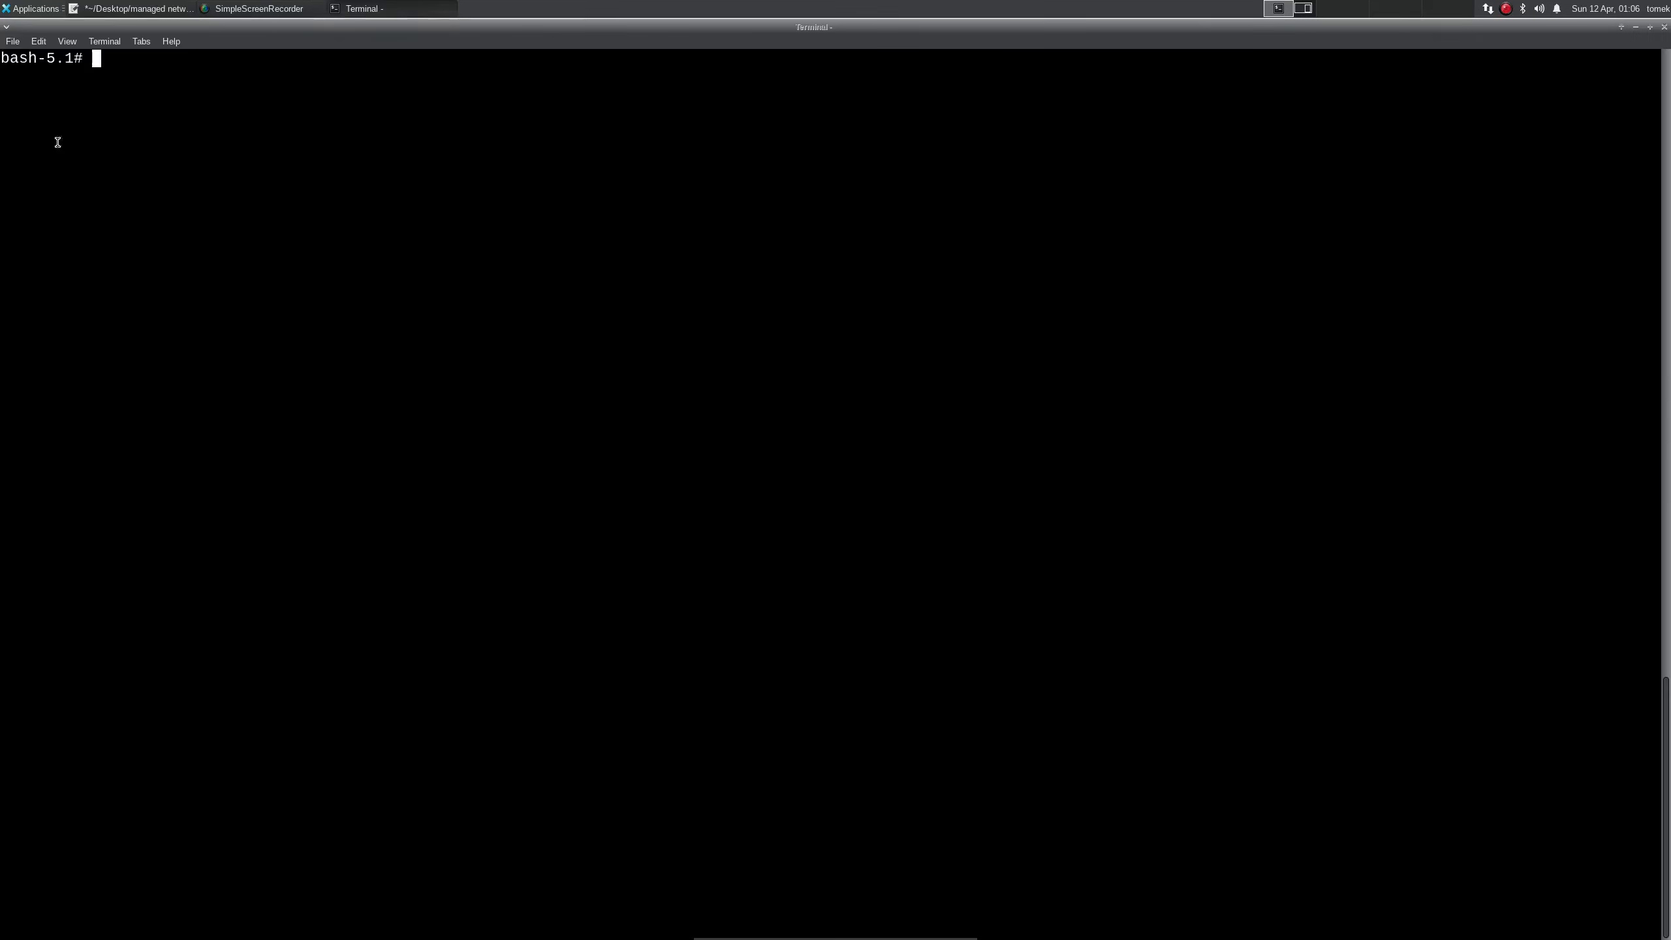
pyautogui.click(1488, 9)
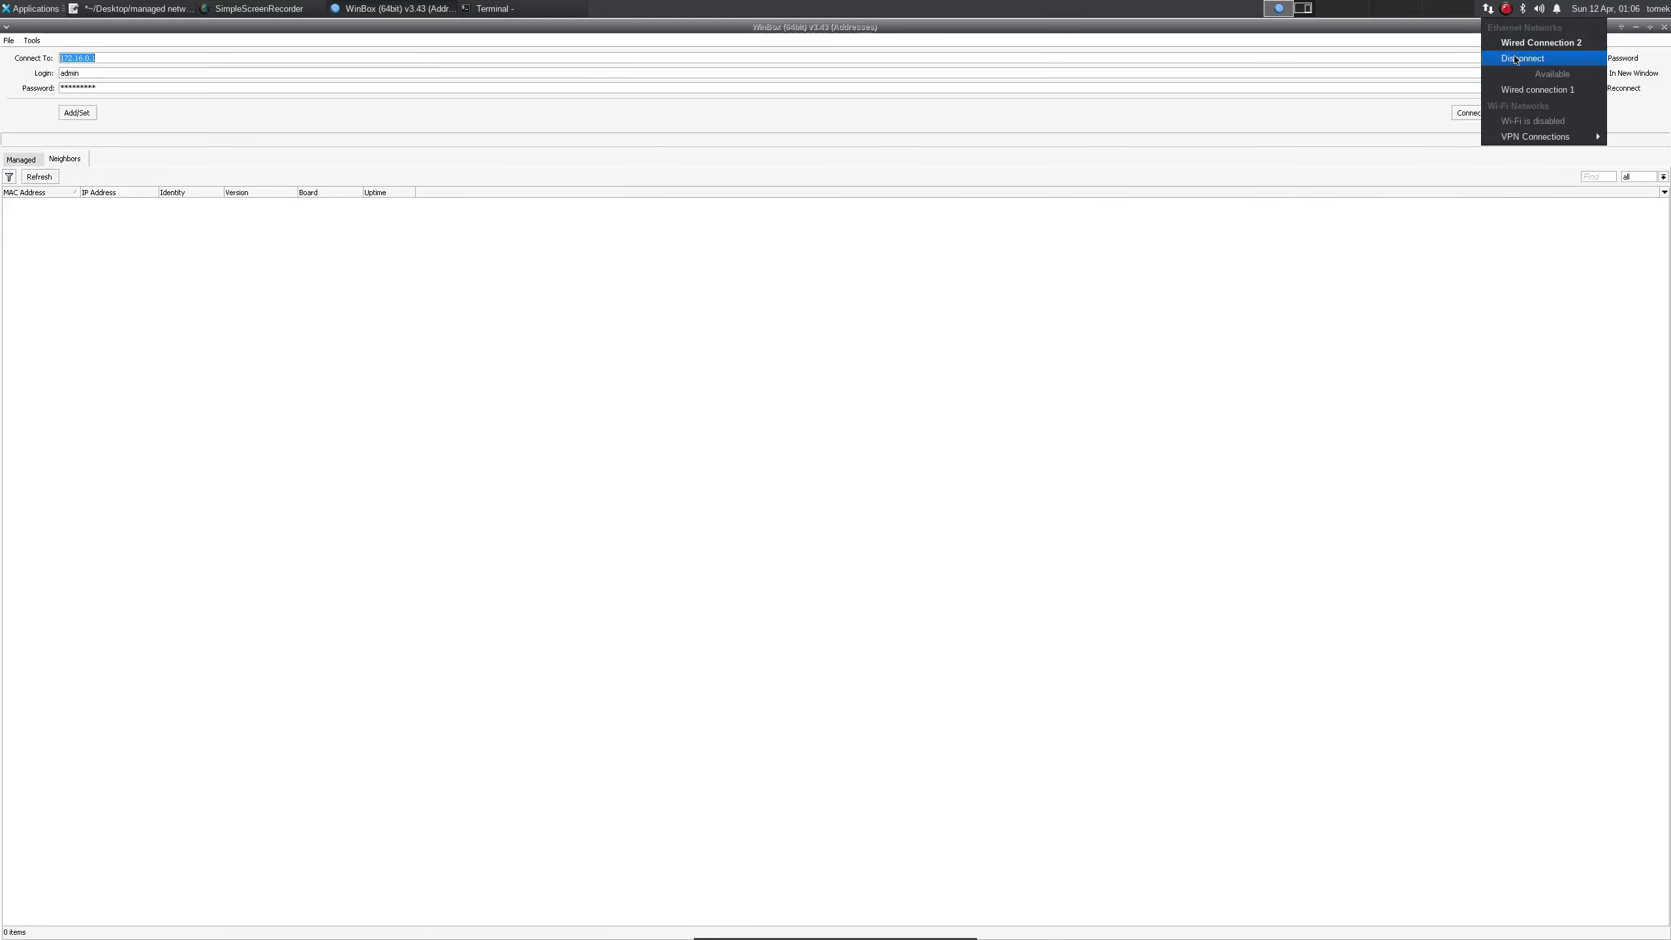
pyautogui.click(1537, 90)
# - Back in the Terminal, run ip a and highlight the IPv4 address of eth0
pyautogui.click(500, 9)
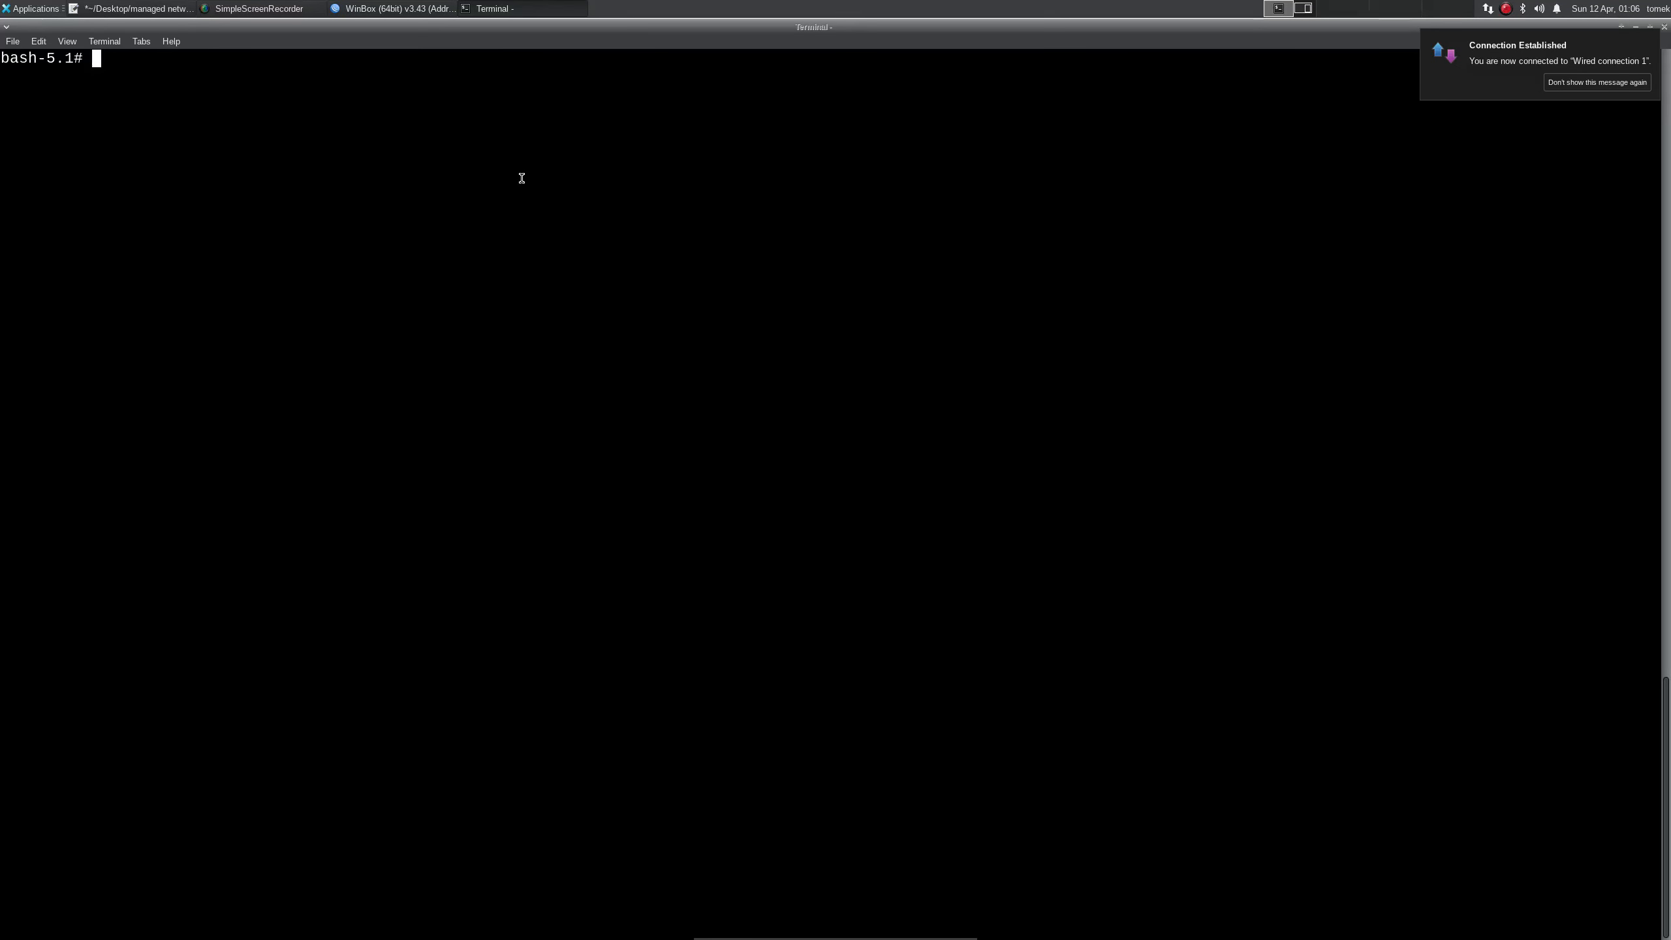
pyautogui.write('ip a')
pyautogui.press('Return')
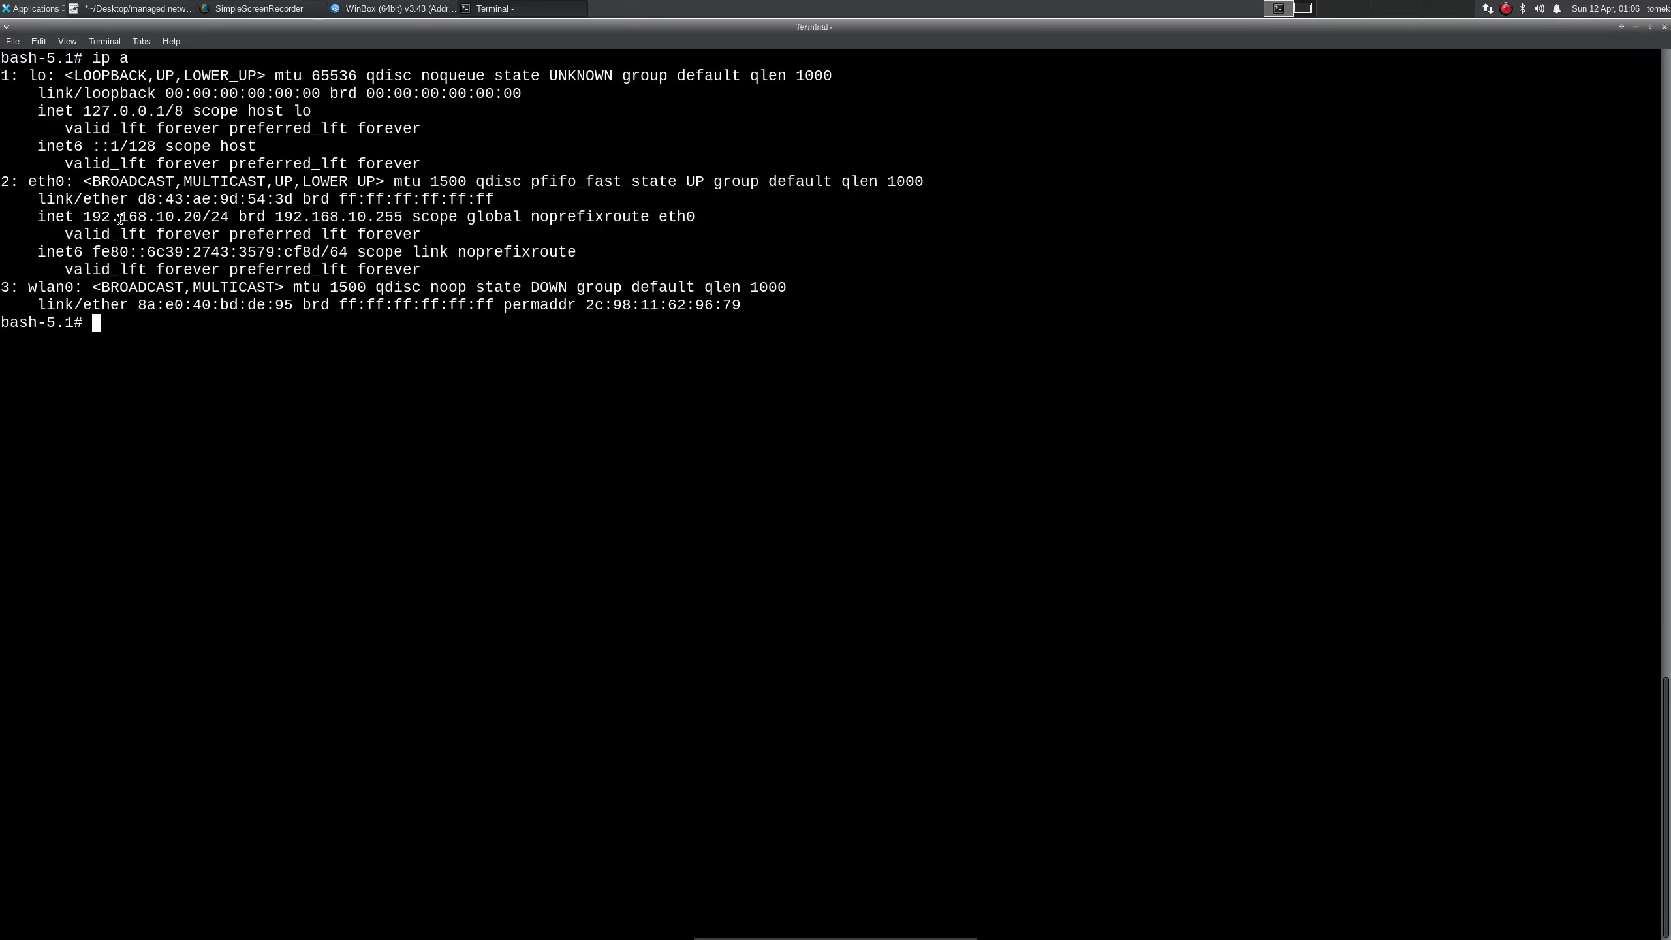
pyautogui.moveTo(119, 217); pyautogui.dragTo(186, 217)
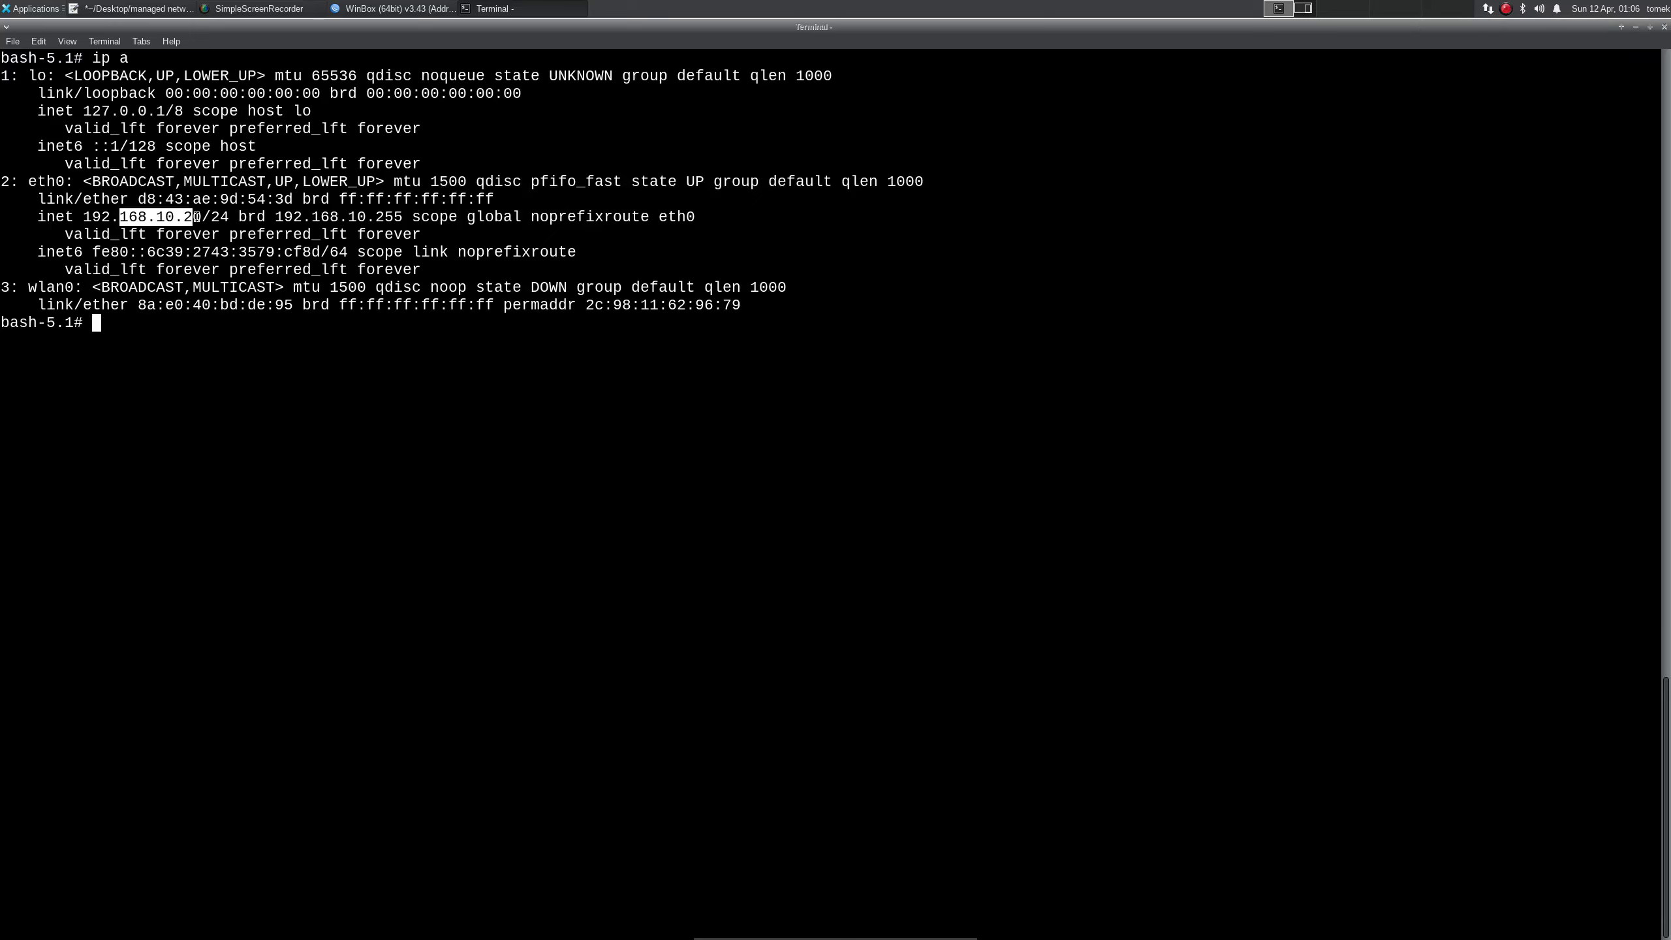
# - Switch to WinBox and try to connect to 172.16.0.1 with the saved admin login, cancelling the attempt
pyautogui.click(186, 218)
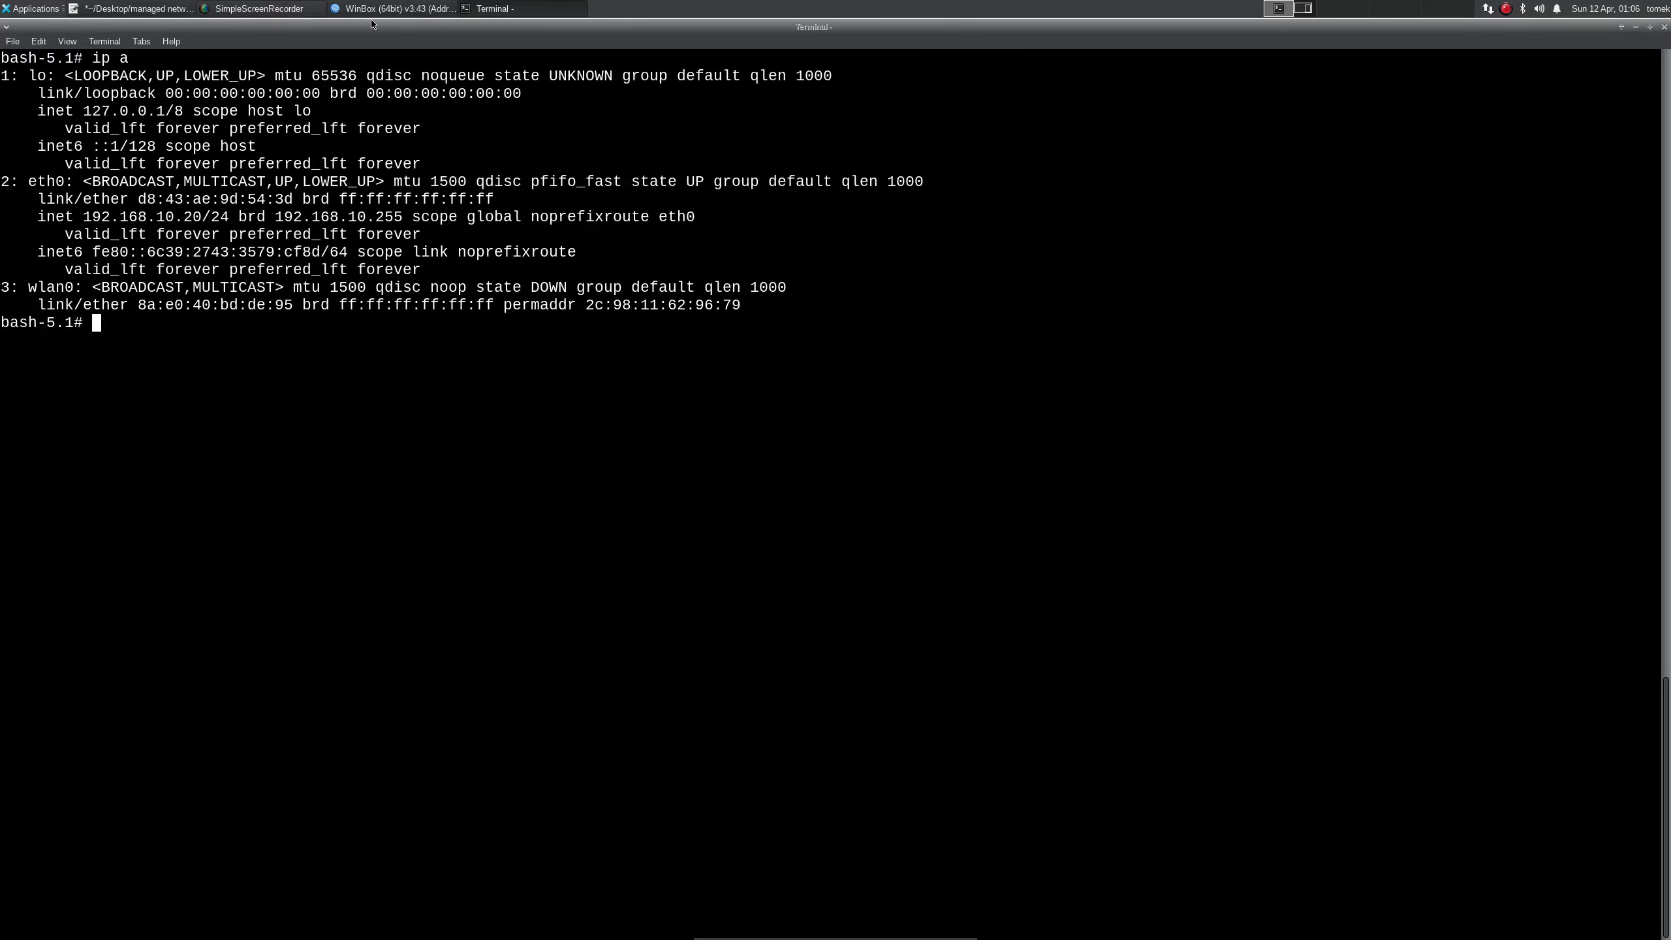
pyautogui.click(394, 8)
pyautogui.click(1557, 114)
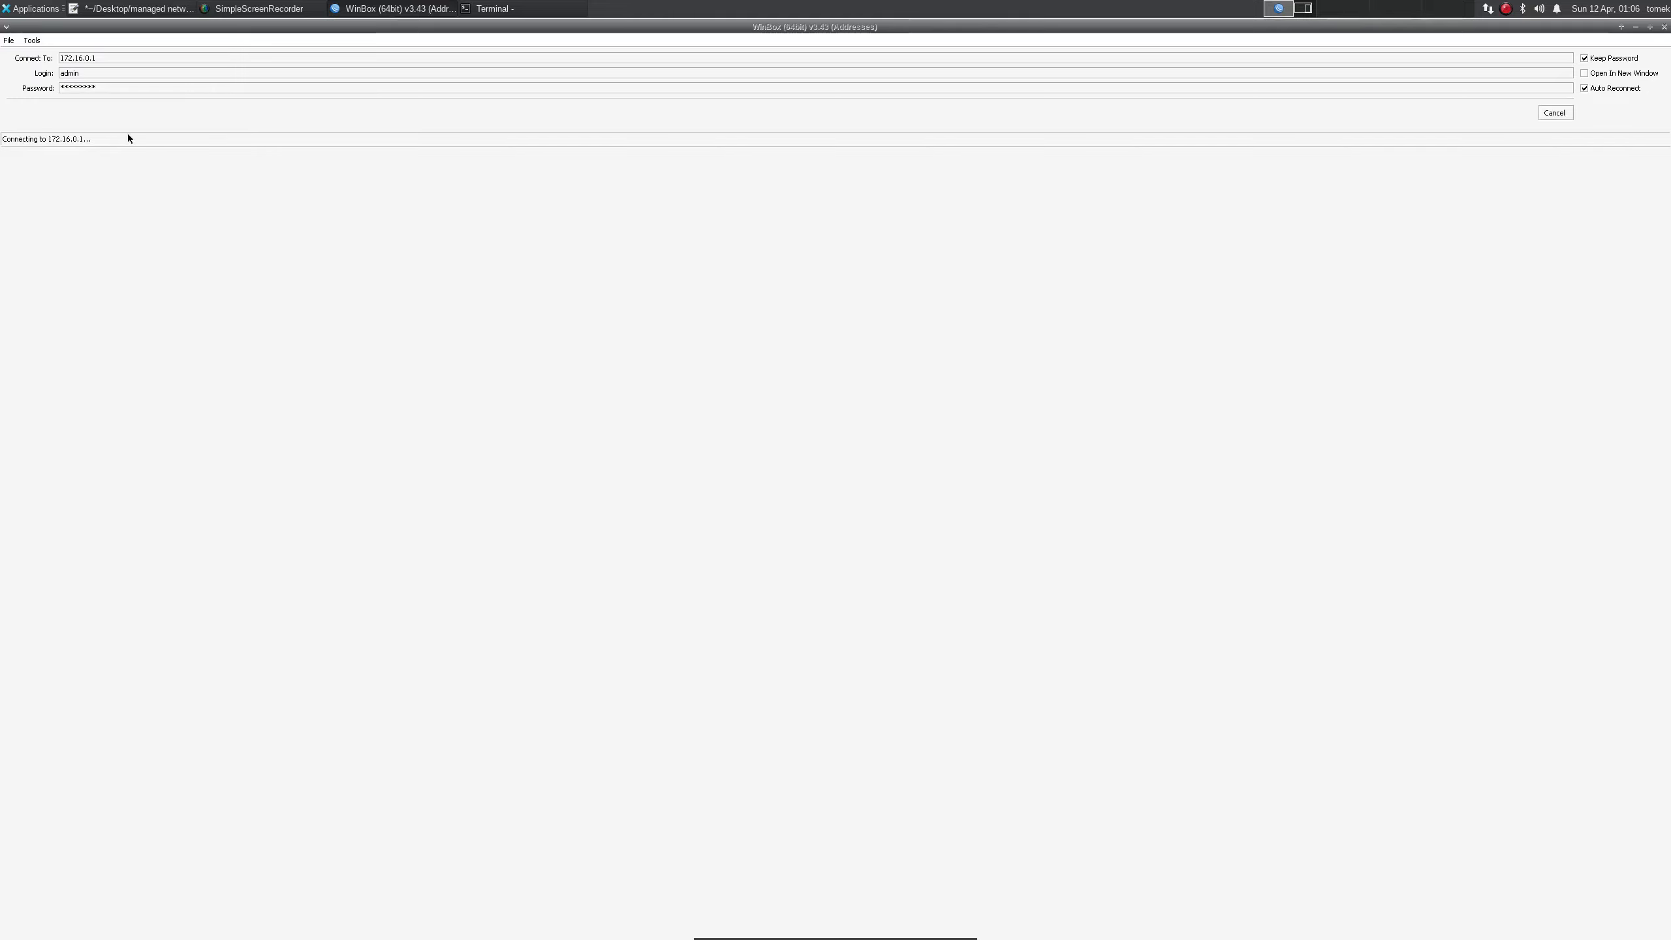
pyautogui.click(1557, 113)
pyautogui.click(538, 12)
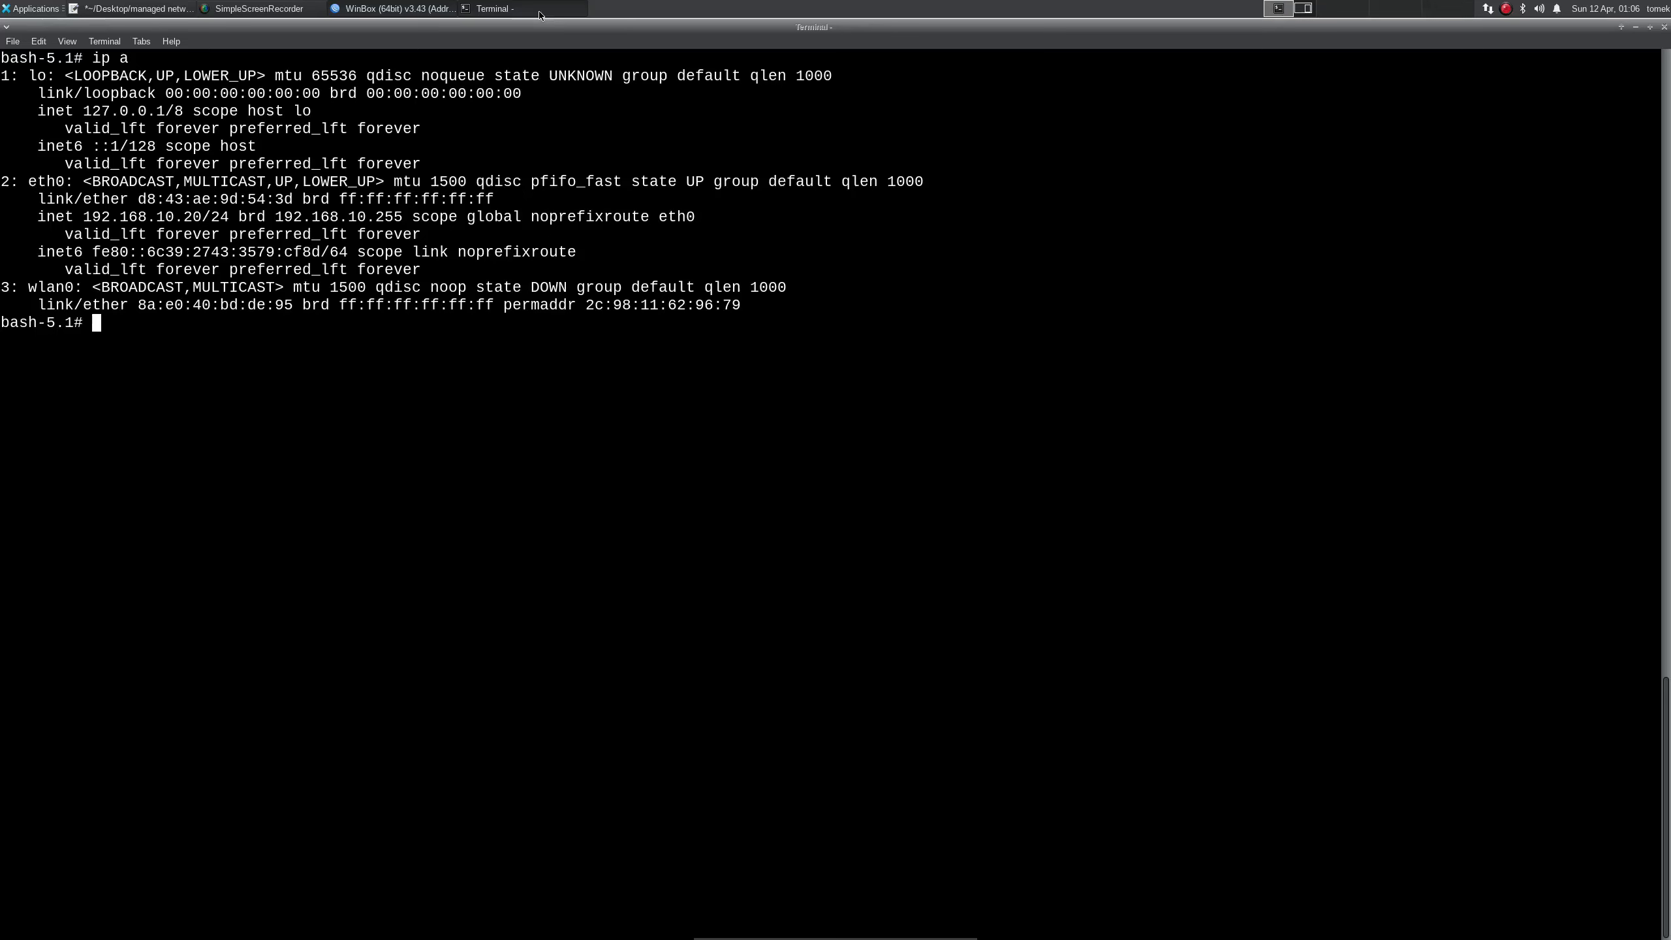
pyautogui.press('Up')
pyautogui.press('Up')
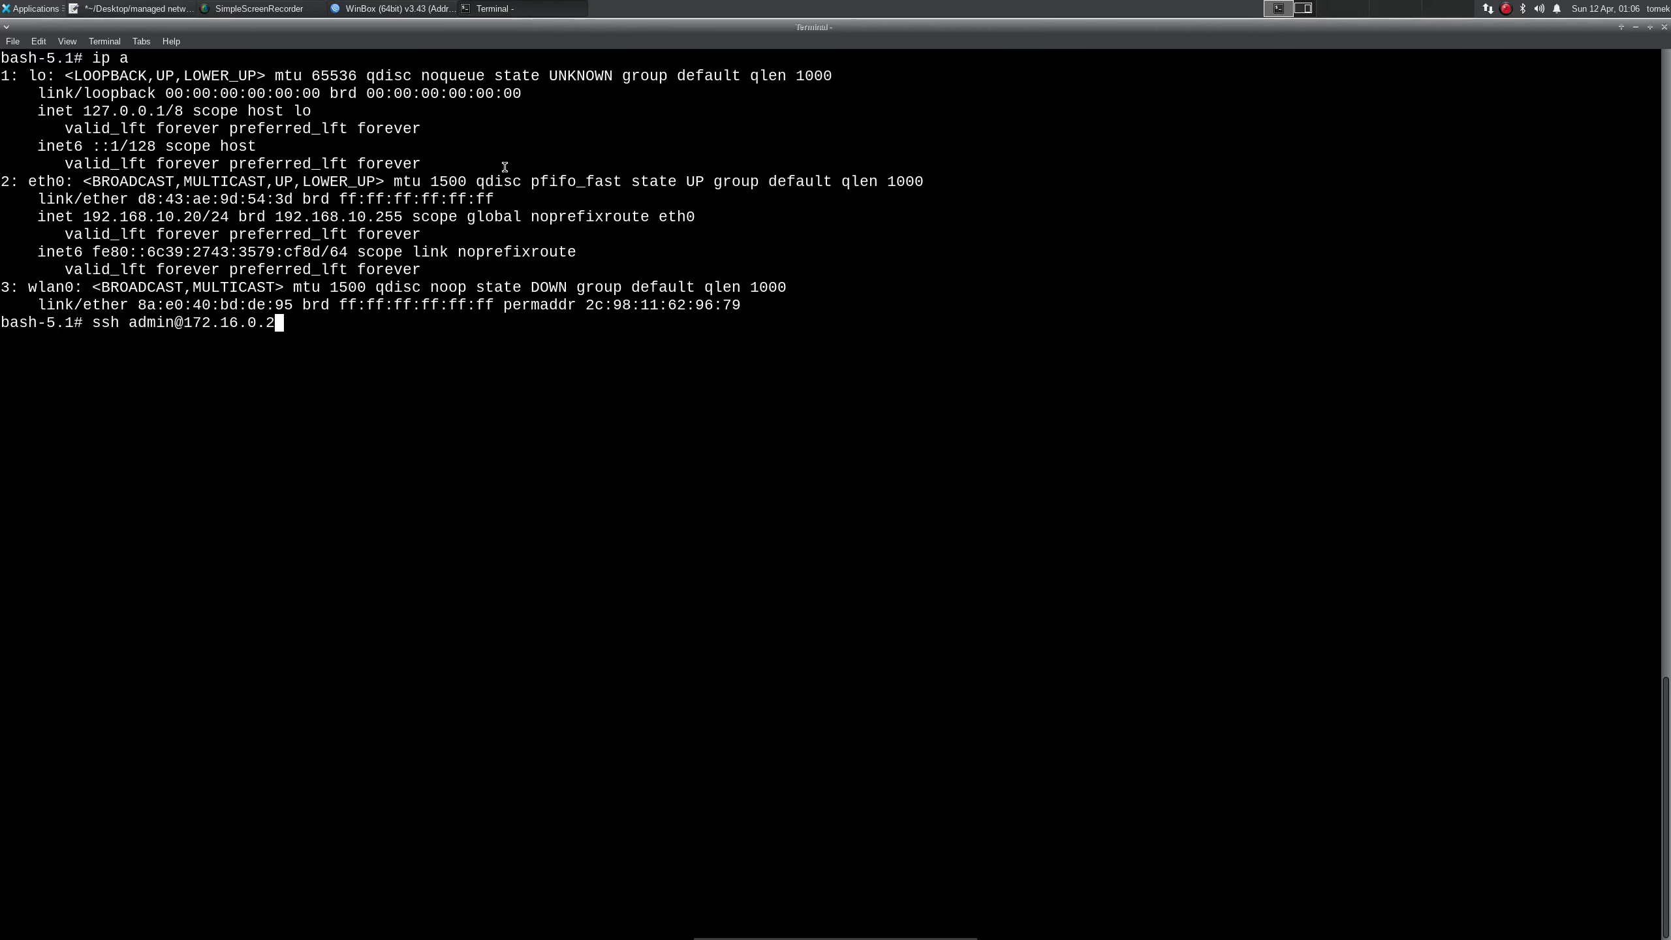
pyautogui.press('Return')
pyautogui.hotkey('ctrl', 'c')
pyautogui.press('Return')
pyautogui.press('Return')
pyautogui.press('Return')
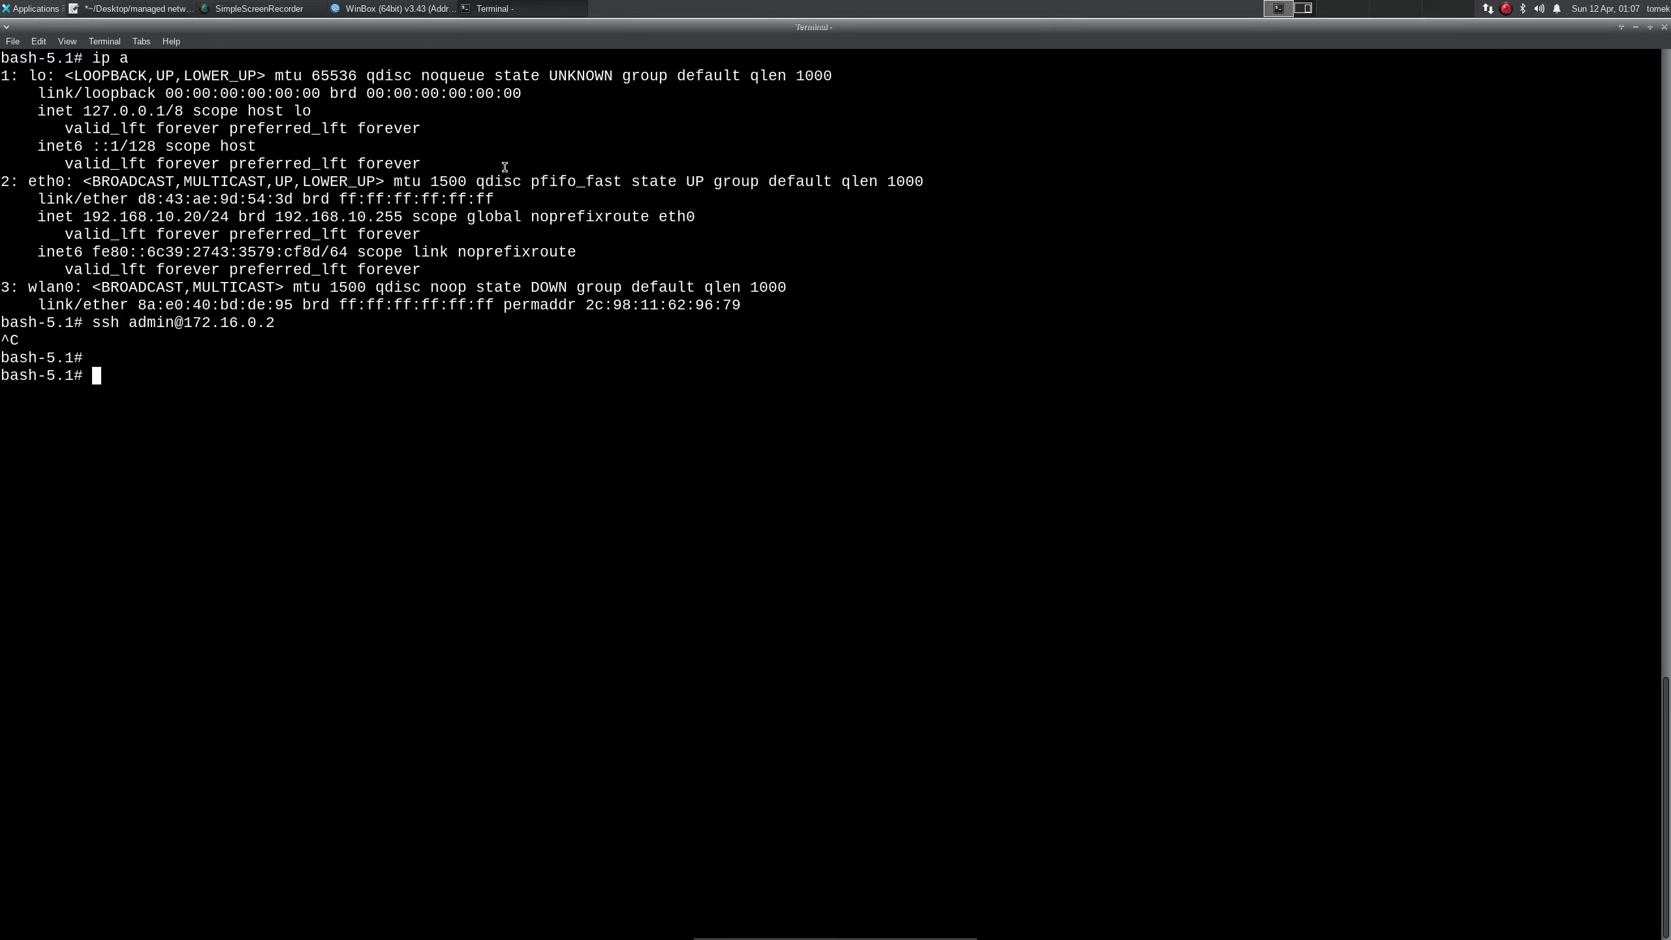
# - Scan the ports of 172.16.0.1 with nmap
pyautogui.write('nmap ')
pyautogui.write('192.1')
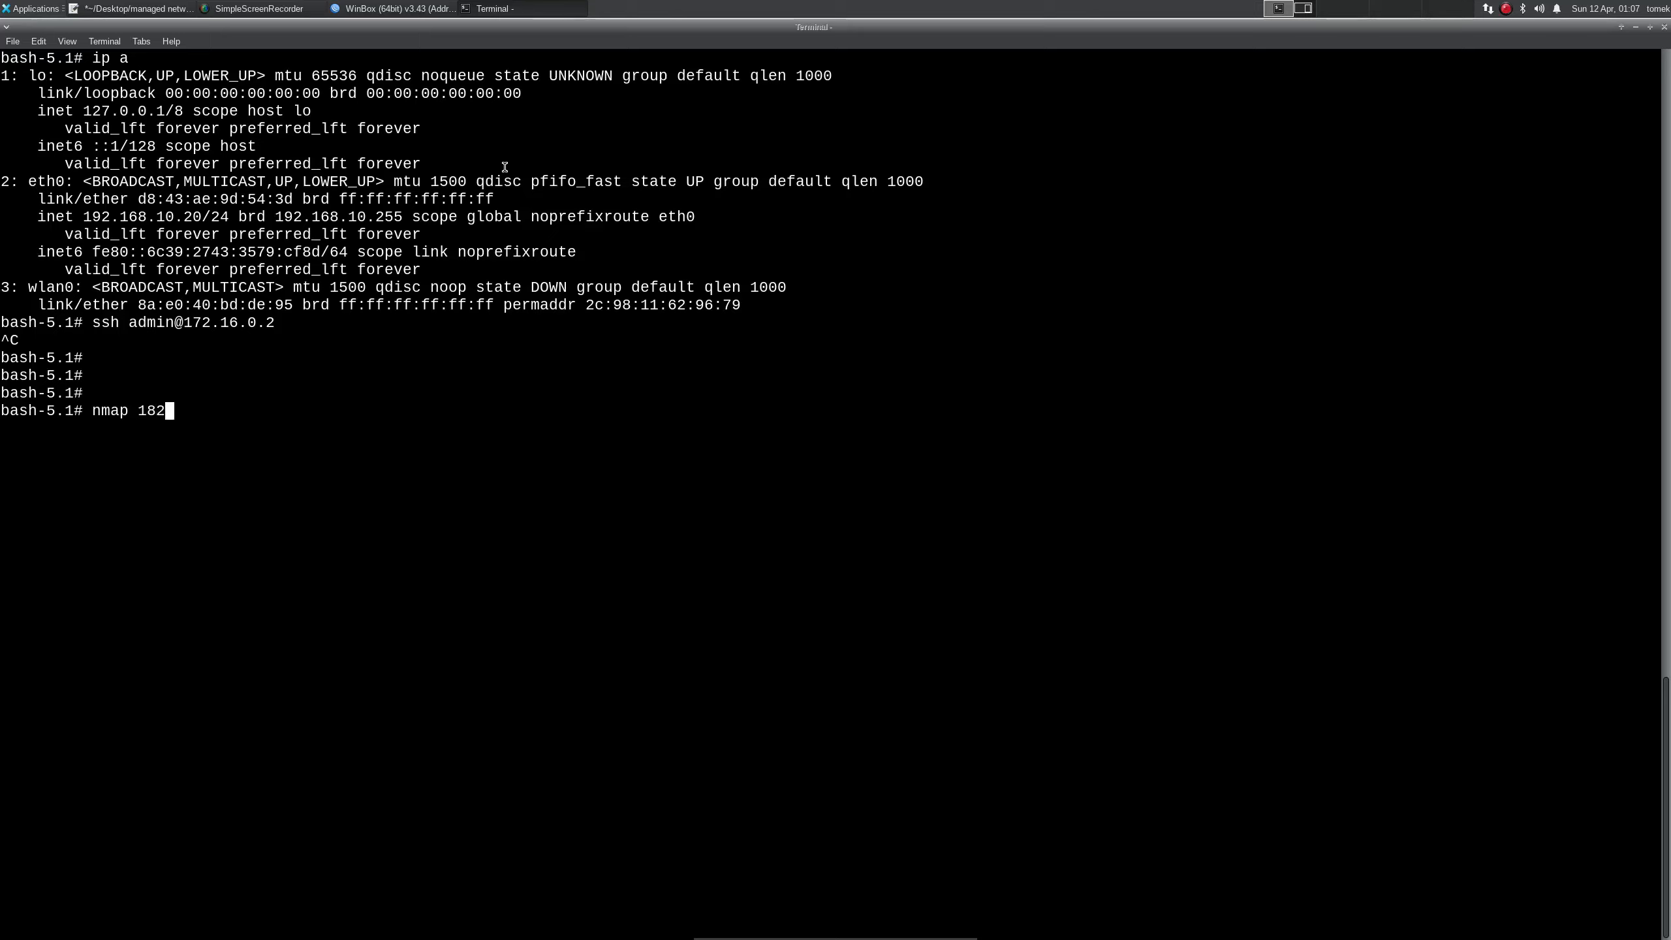
pyautogui.press('BackSpace')
pyautogui.press('BackSpace')
pyautogui.press('BackSpace')
pyautogui.press('BackSpace')
pyautogui.write('97')
pyautogui.press('BackSpace')
pyautogui.press('BackSpace')
pyautogui.write('72.16.0.1')
pyautogui.press('Return')
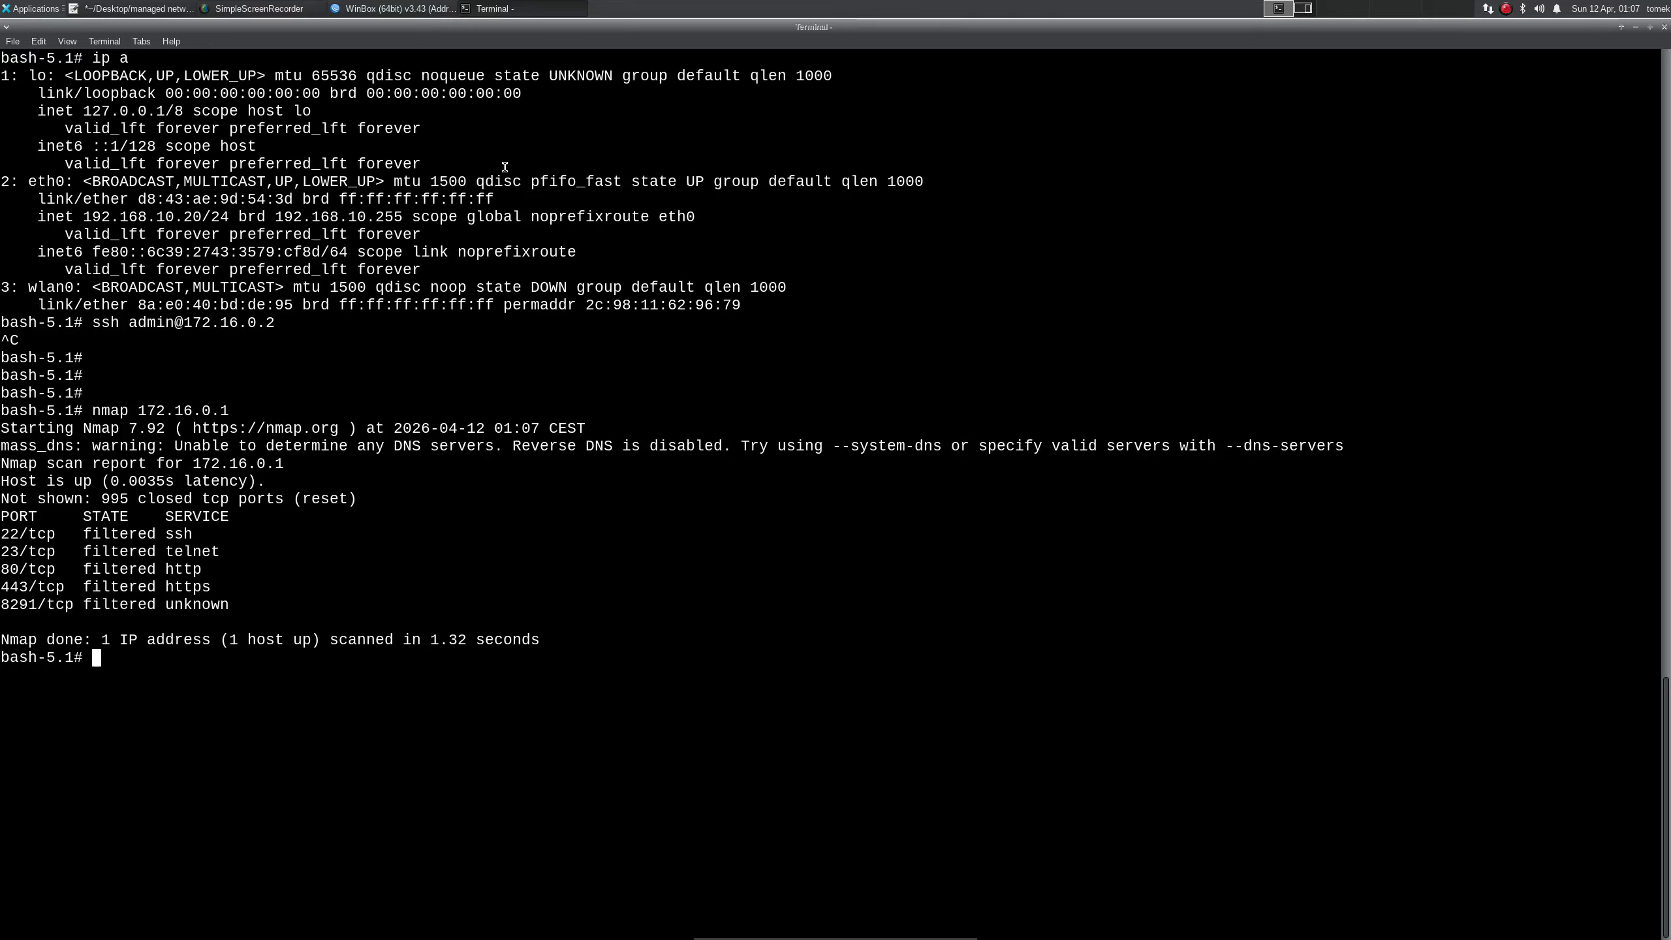
# - Scan the switch at 172.16.0.2 with nmap
pyautogui.write('nmap 172.1')
pyautogui.write('6.0.2')
pyautogui.press('Return')
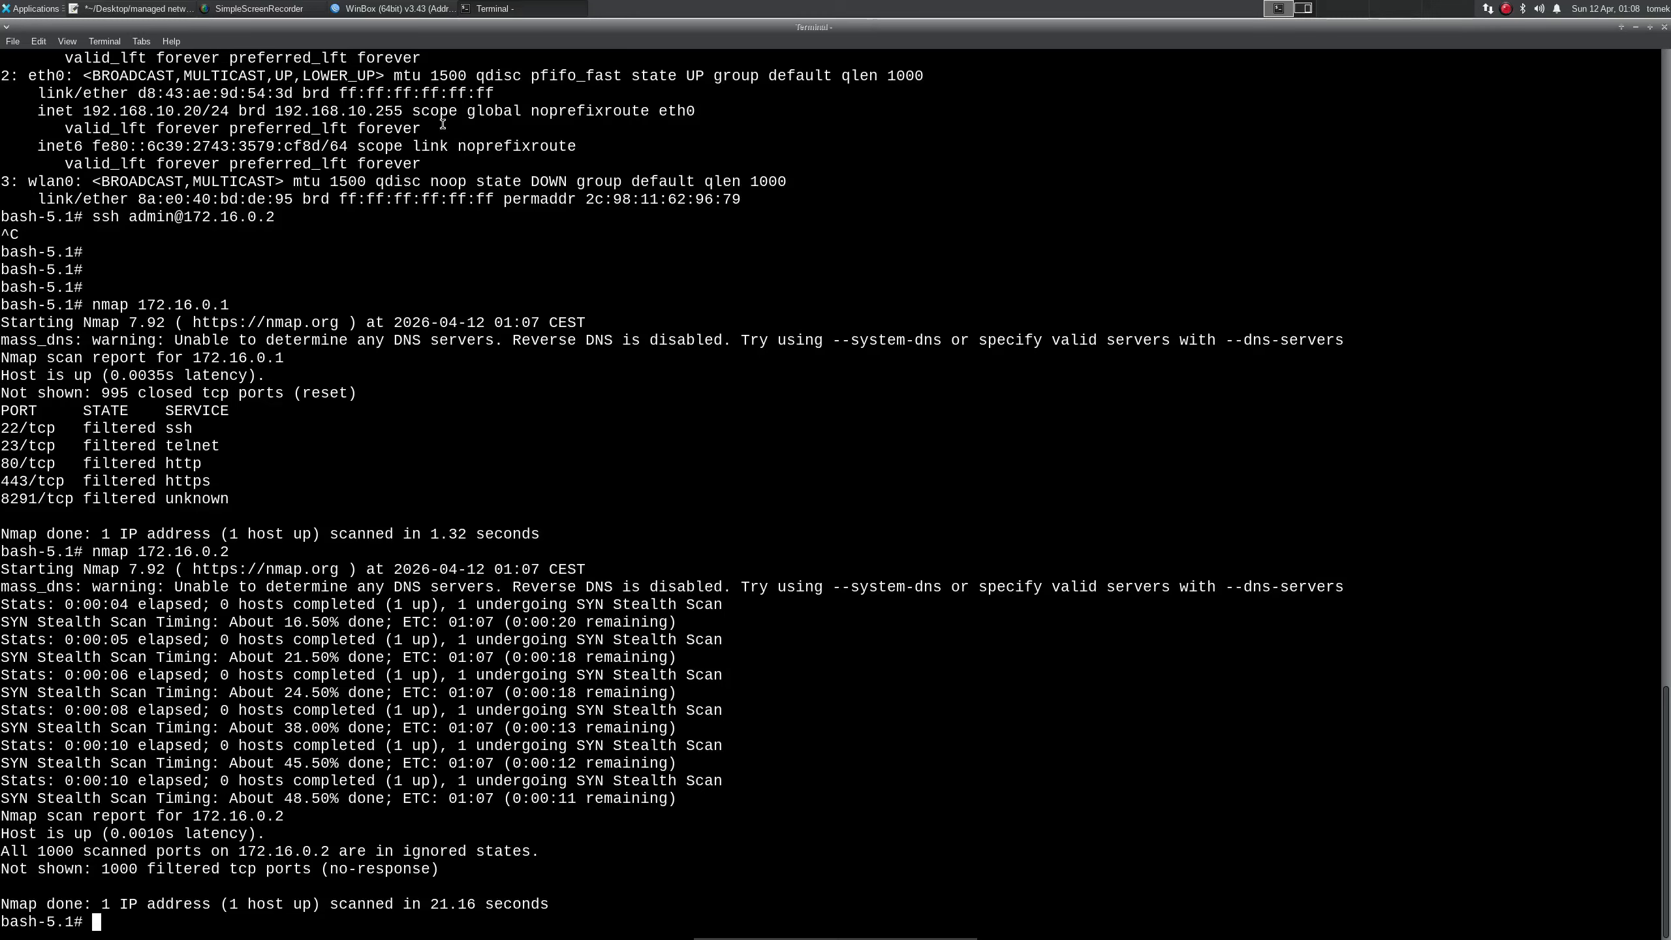
# - In WinBox, connect to 192.168.10.1 and start a new firewall filter rule with chain input and action accept
pyautogui.click(395, 8)
pyautogui.write('192.1')
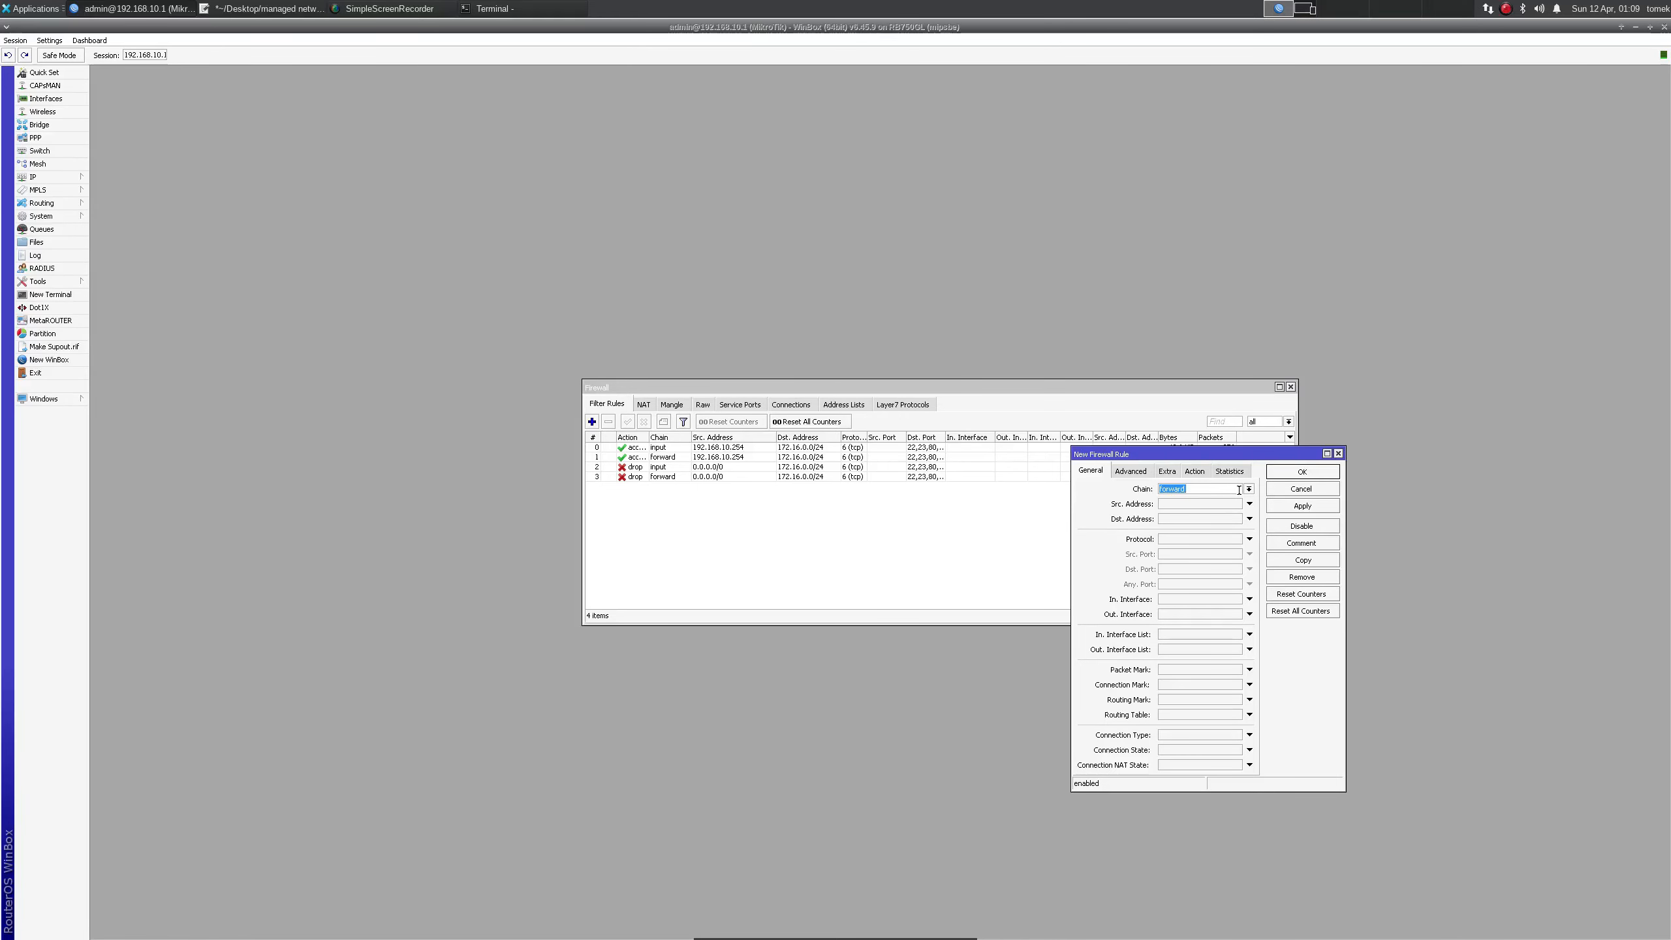
pyautogui.click(1203, 491)
pyautogui.click(1205, 500)
pyautogui.click(1195, 471)
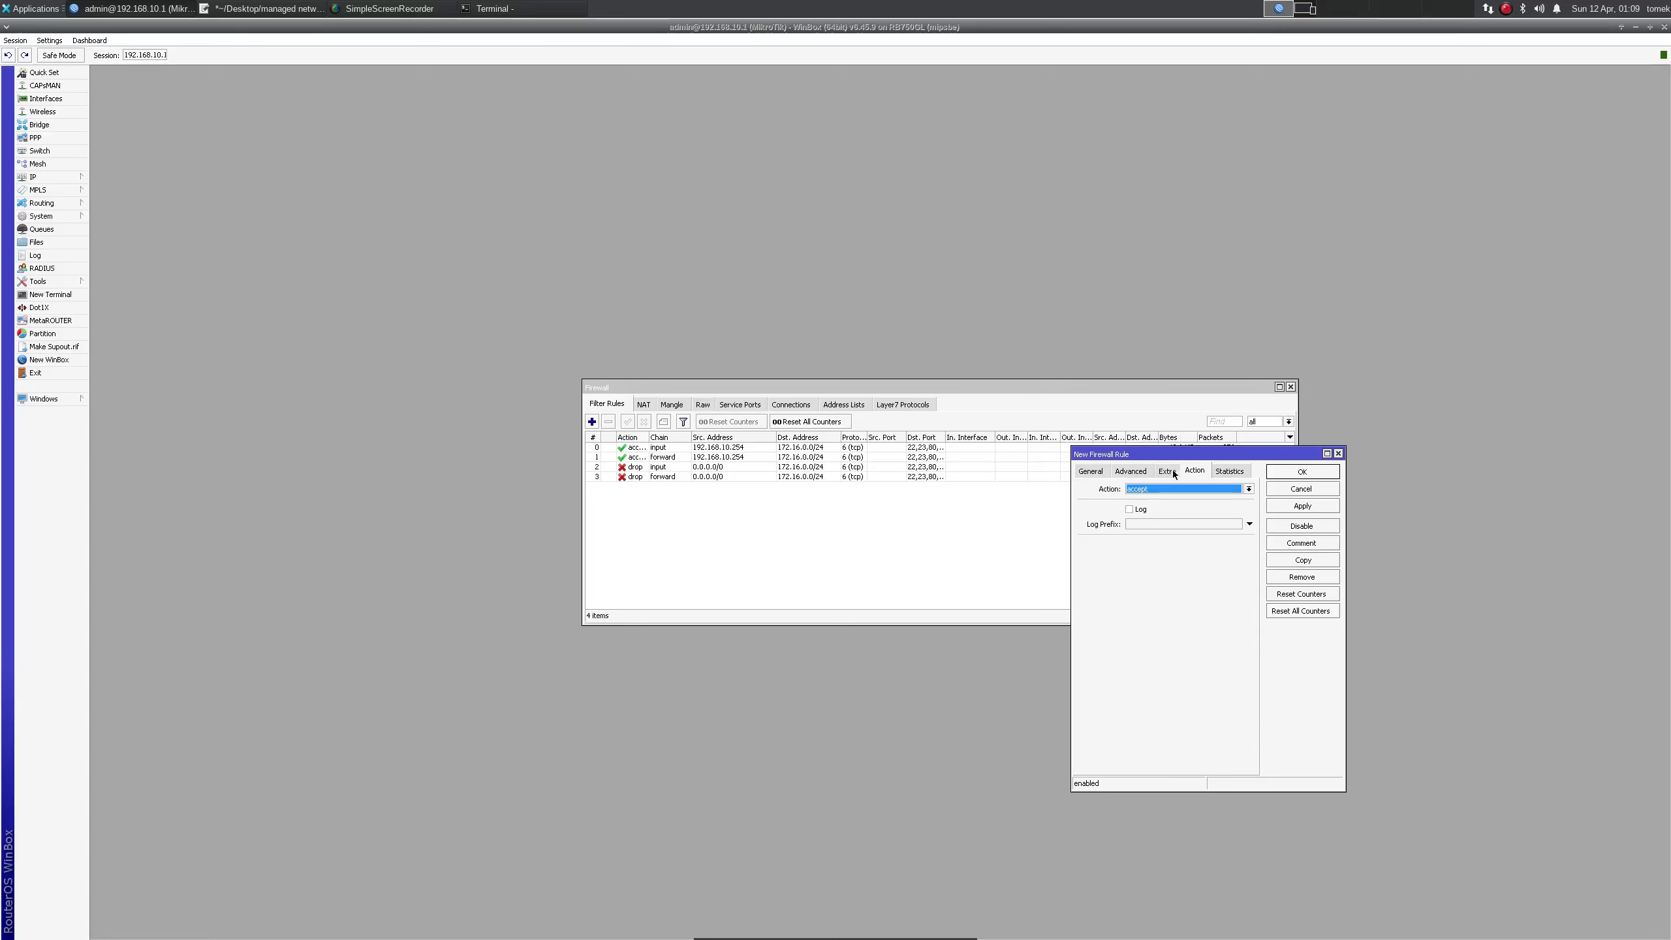
pyautogui.click(1090, 471)
# - Set the new rule's source to 192.168.10.254, destination to 192.168.10.1, protocol to tcp and destination ports to 22,23,80,443,8291, and save it
pyautogui.click(1249, 503)
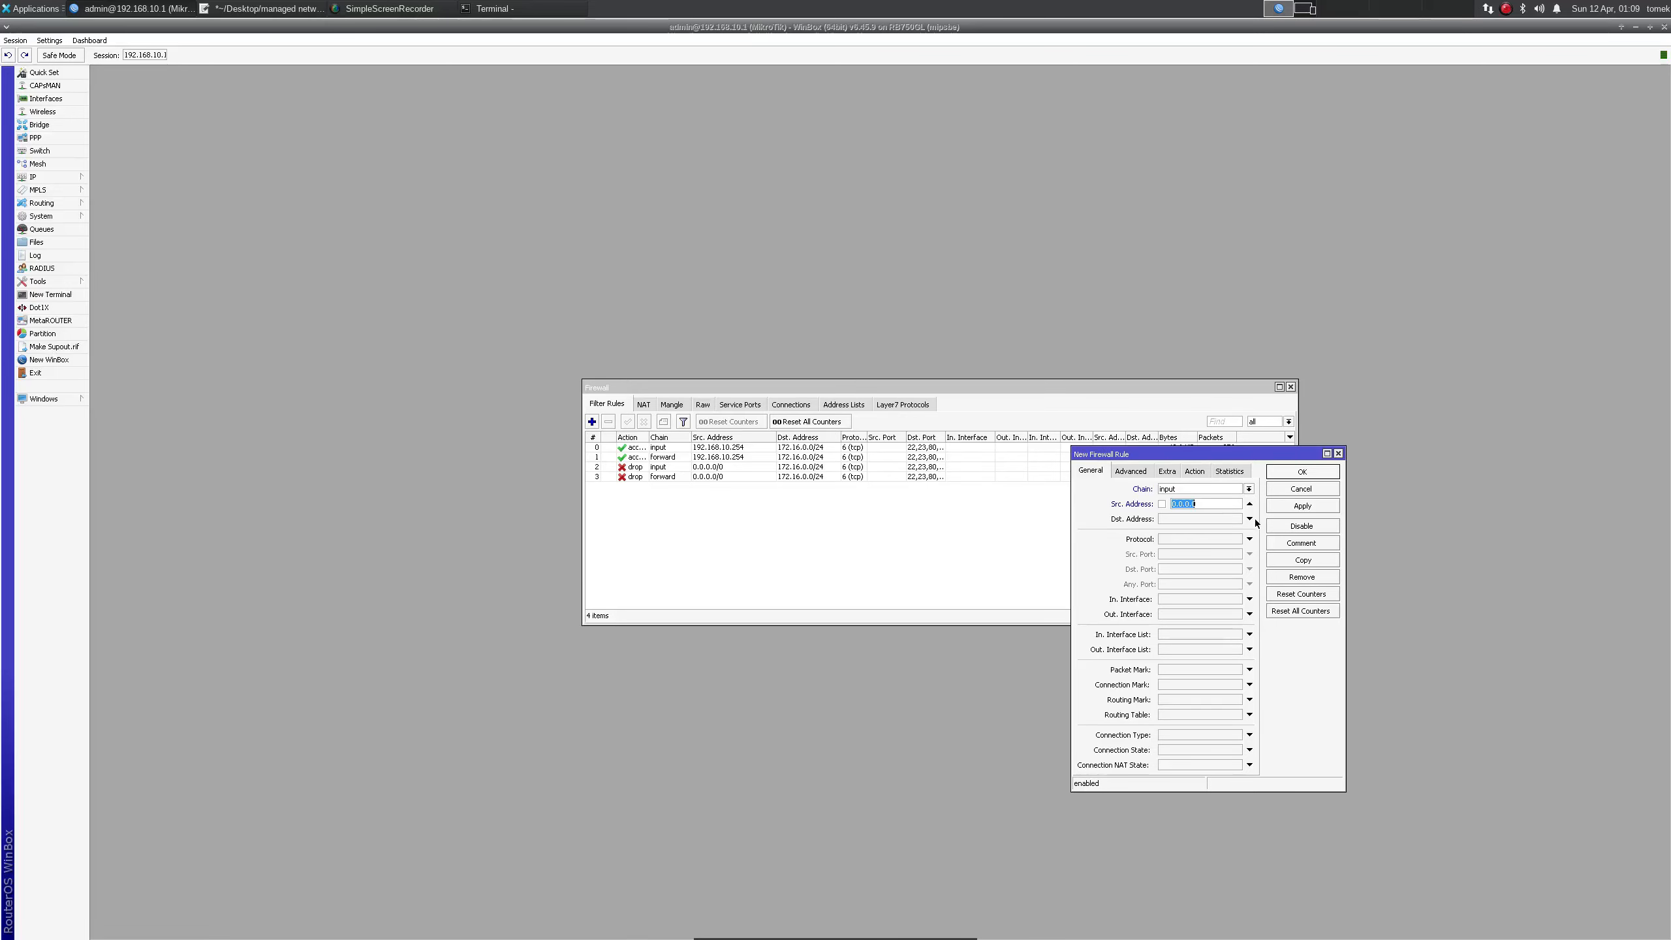
pyautogui.write('192.168.10.254')
pyautogui.click(1196, 519)
pyautogui.write('192.168.10.1')
pyautogui.click(1212, 538)
pyautogui.click(1186, 568)
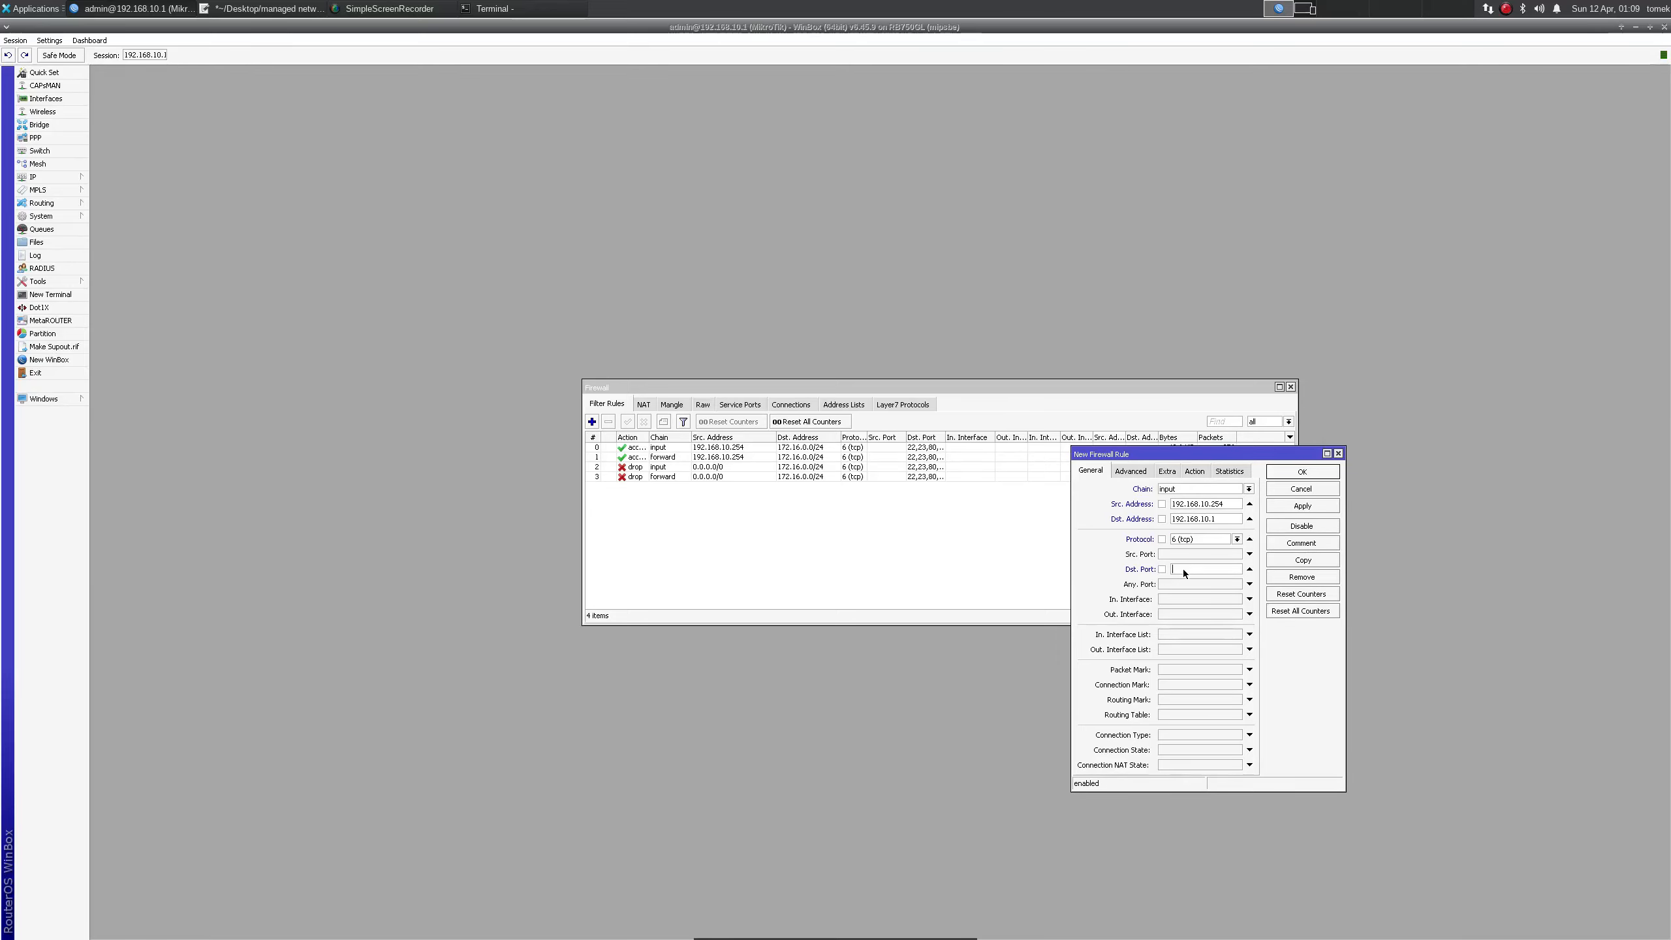
pyautogui.write('22,23,80')
pyautogui.write(',8291')
pyautogui.click(1301, 471)
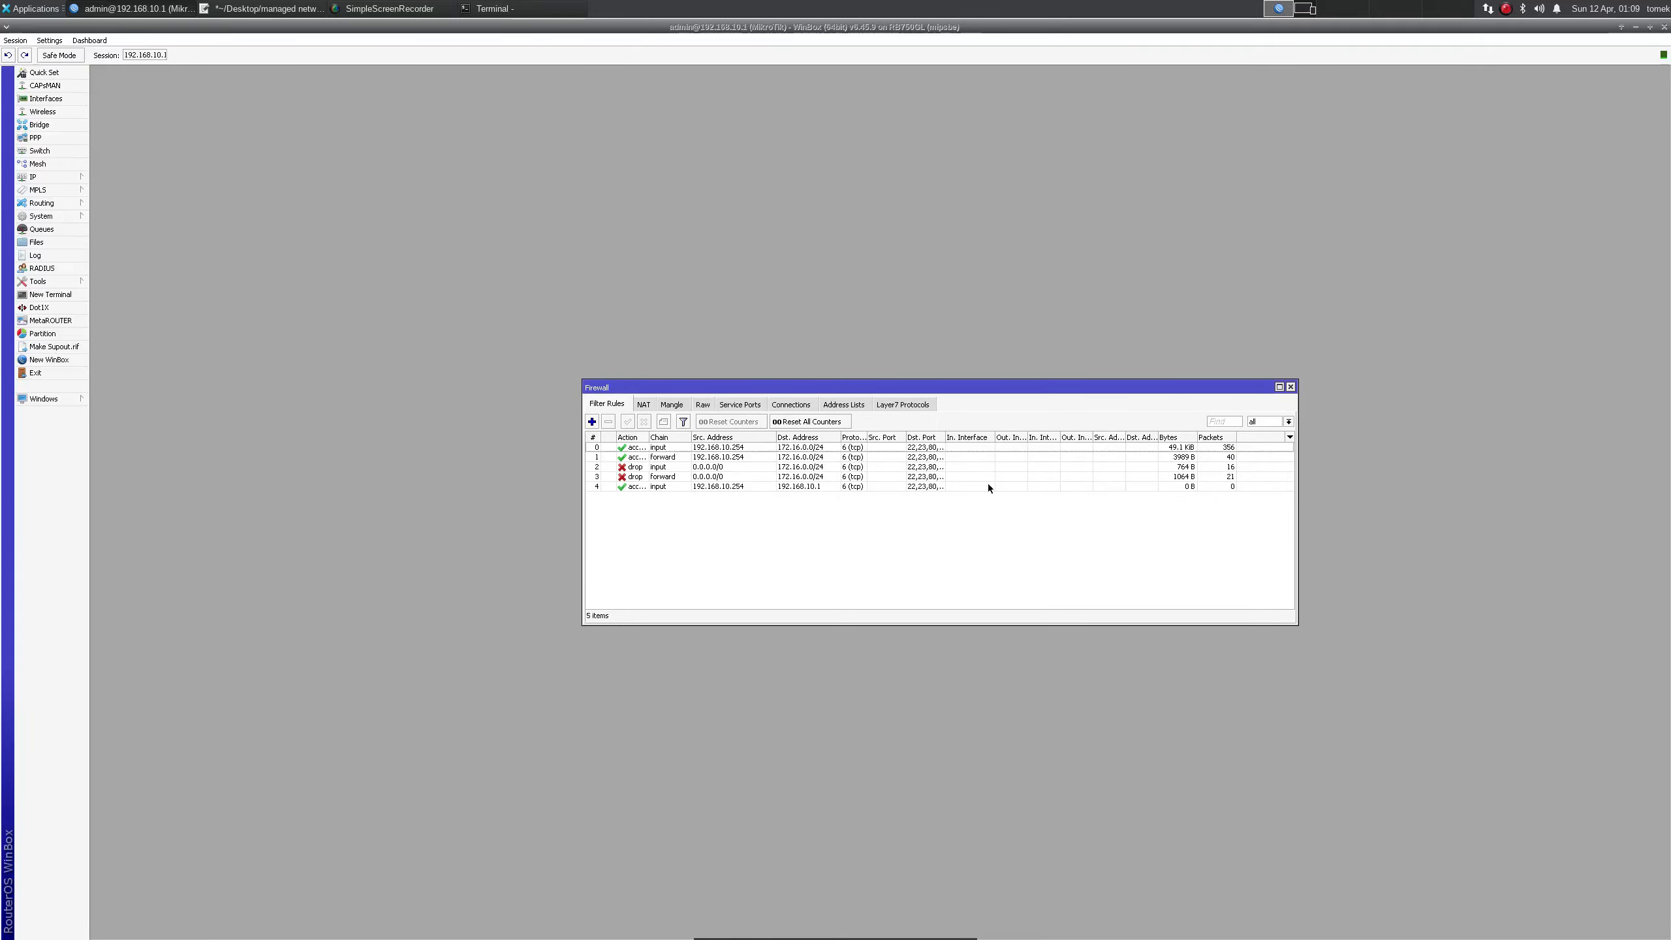
# - Copy the 192.168.10.1 accept rule into a drop rule with source address 0.0.0.0/0 and save it
pyautogui.doubleClick(736, 487)
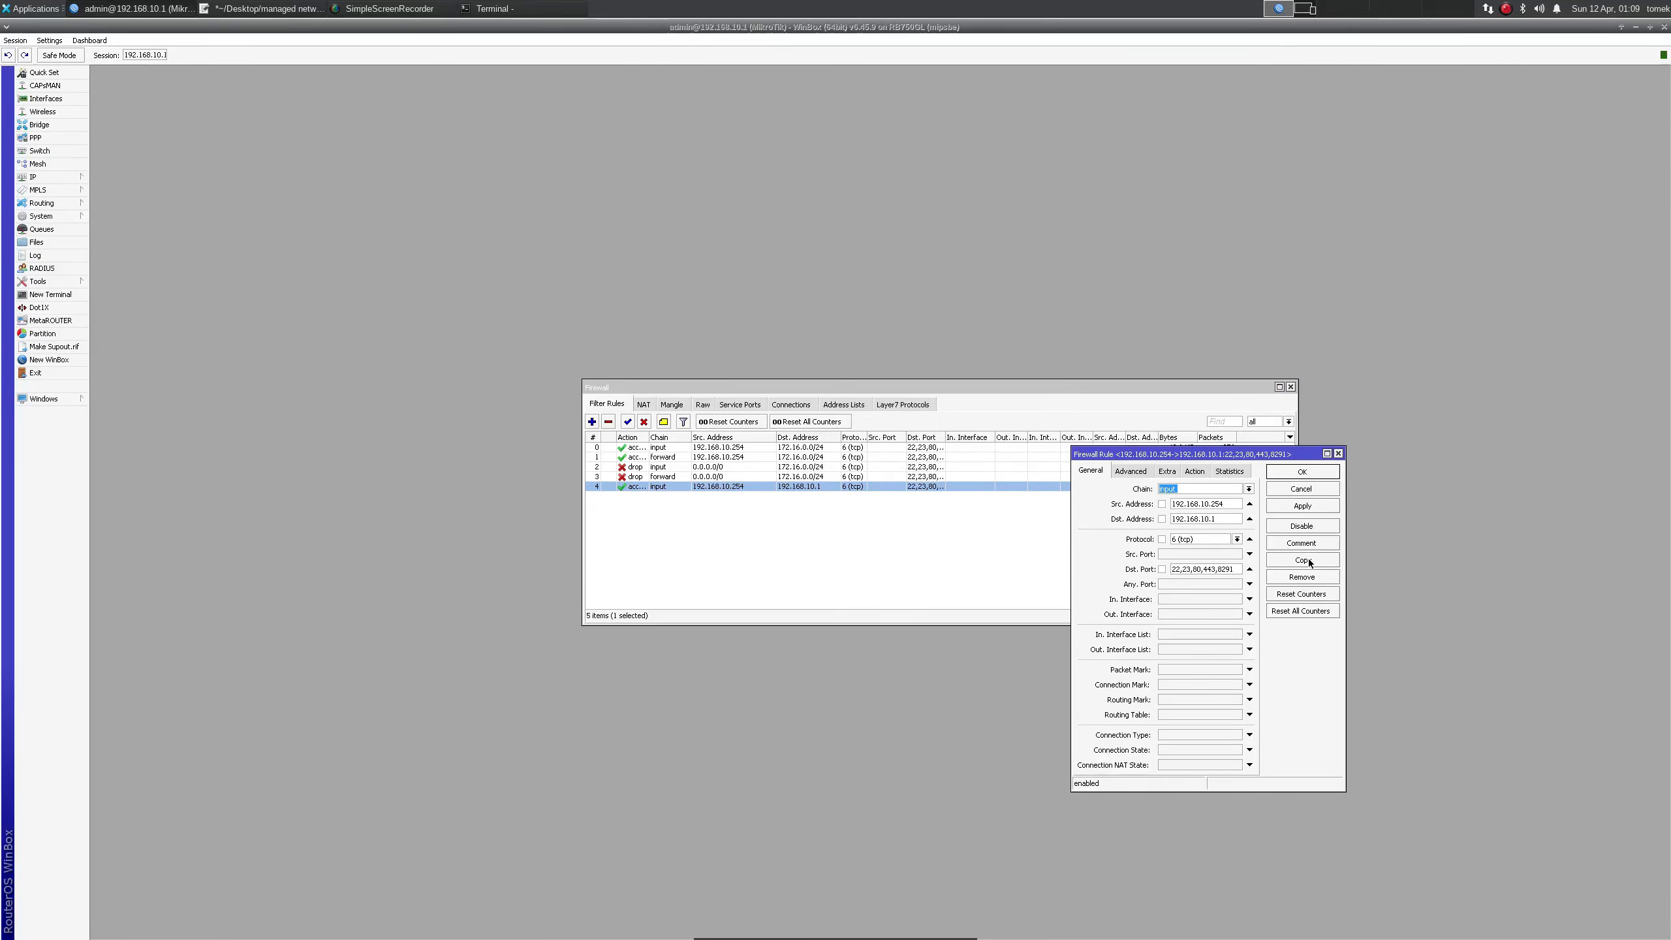
pyautogui.click(1306, 562)
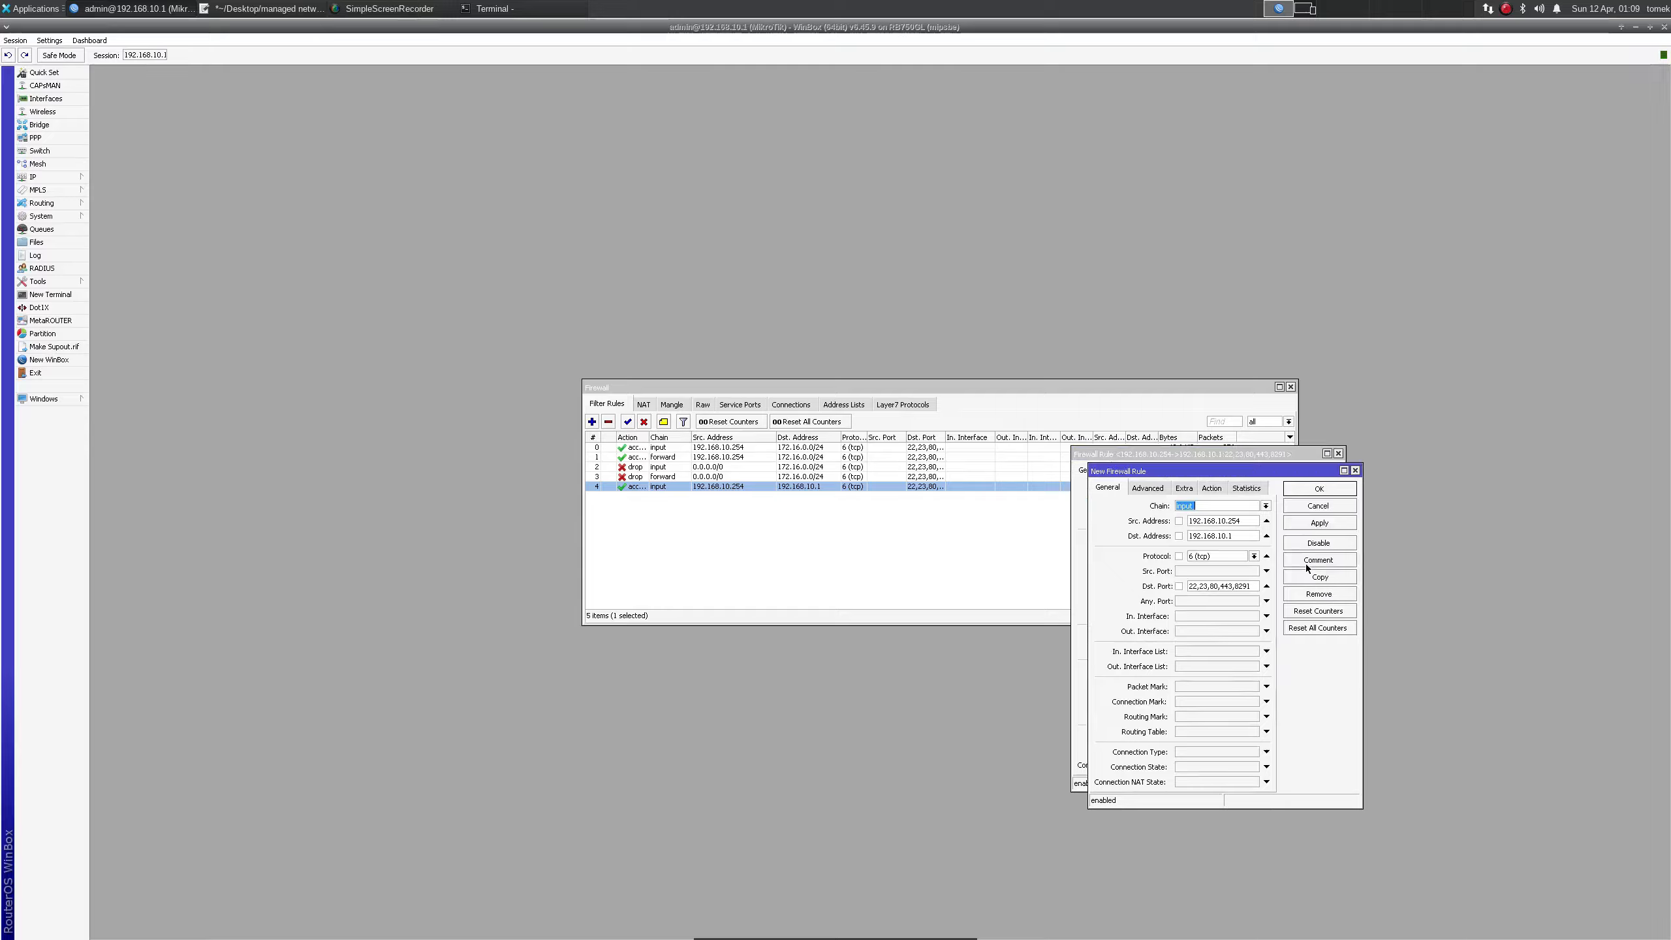
pyautogui.click(1338, 453)
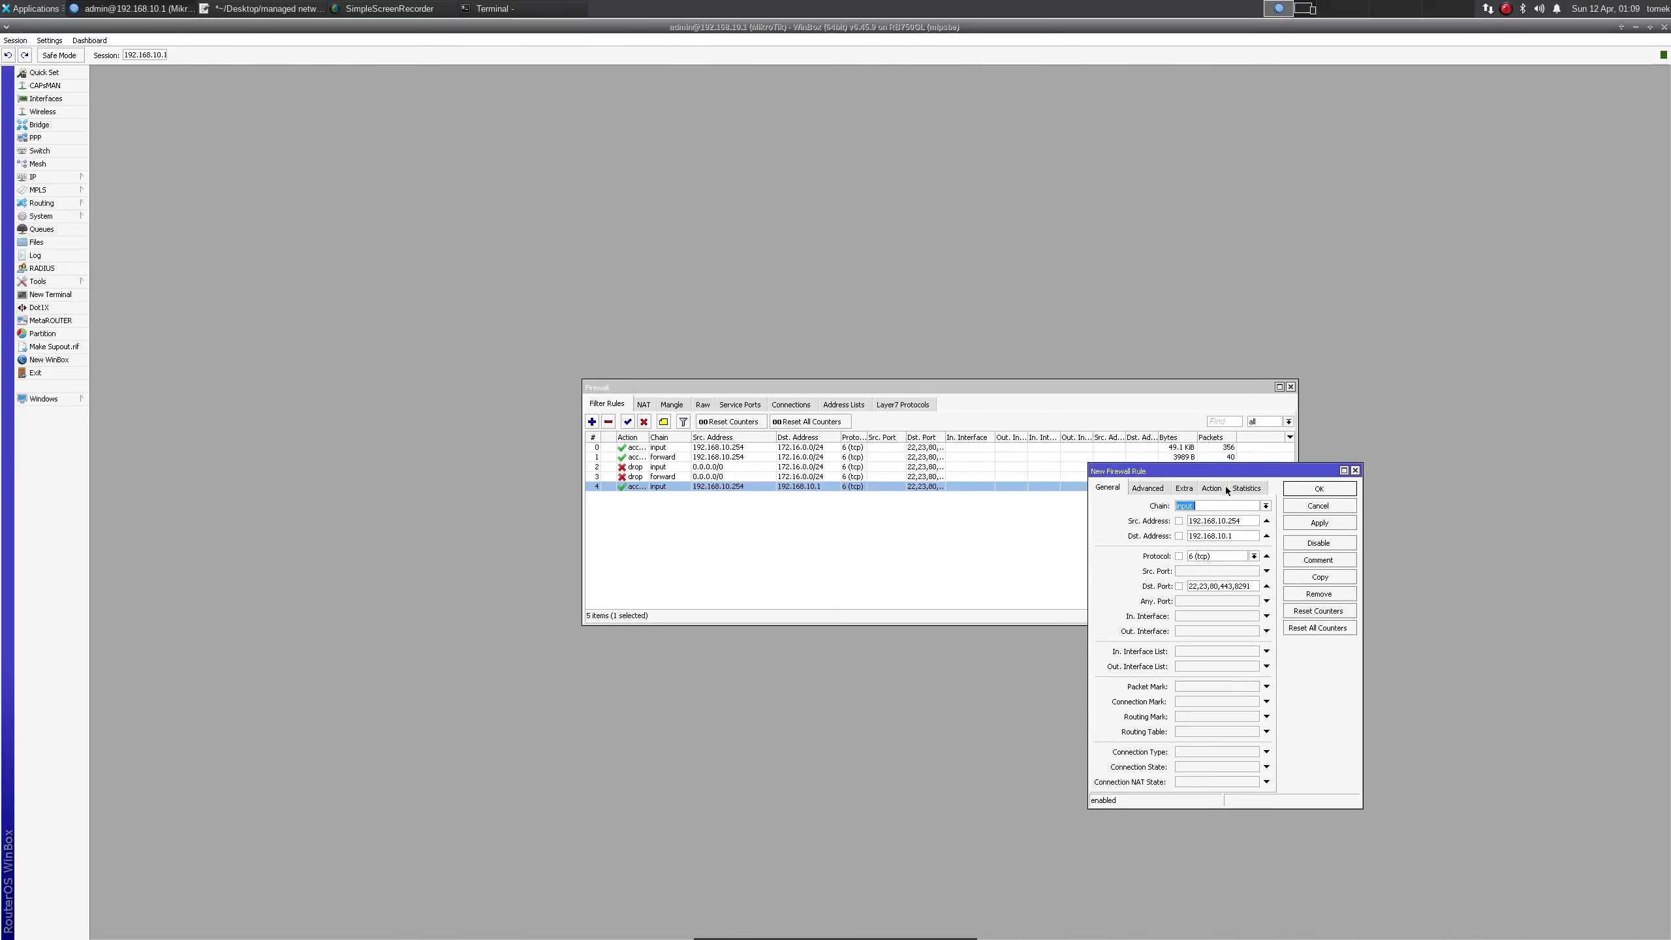
pyautogui.press('Tab')
pyautogui.write('0.0.0.0/0')
pyautogui.click(1319, 488)
# - Close the Firewall window, disconnect the router session, and try to reconnect to 192.168.10.1, cancelling the attempt
pyautogui.click(1290, 387)
pyautogui.click(14, 41)
pyautogui.click(33, 137)
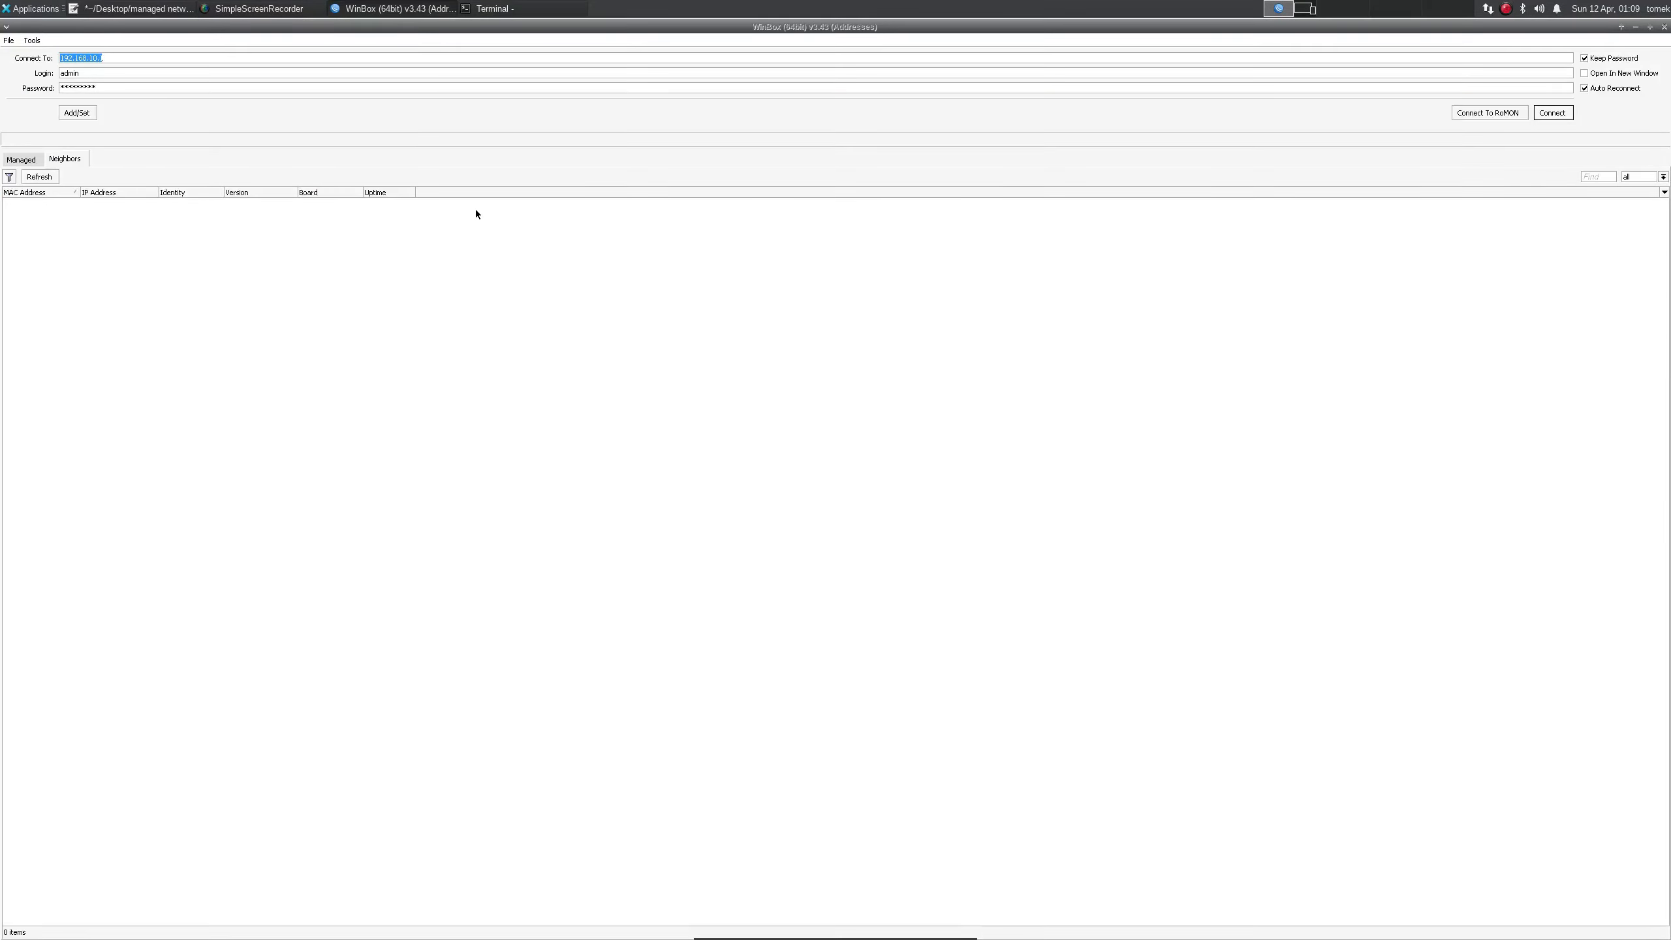
pyautogui.press('Return')
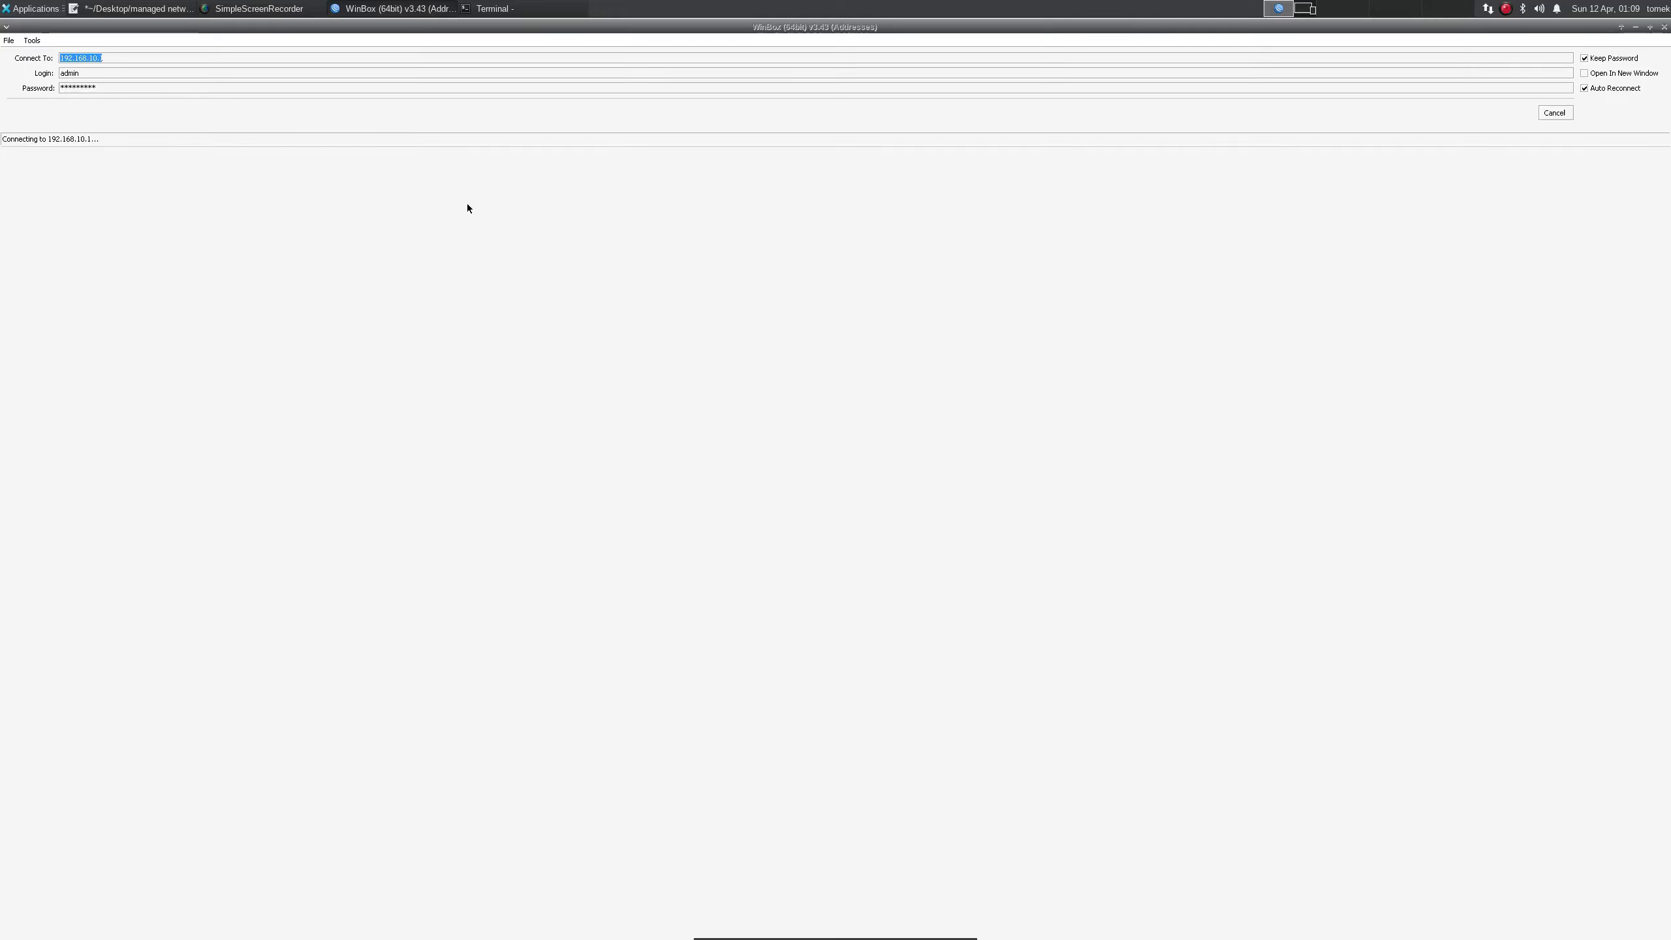
pyautogui.click(1567, 113)
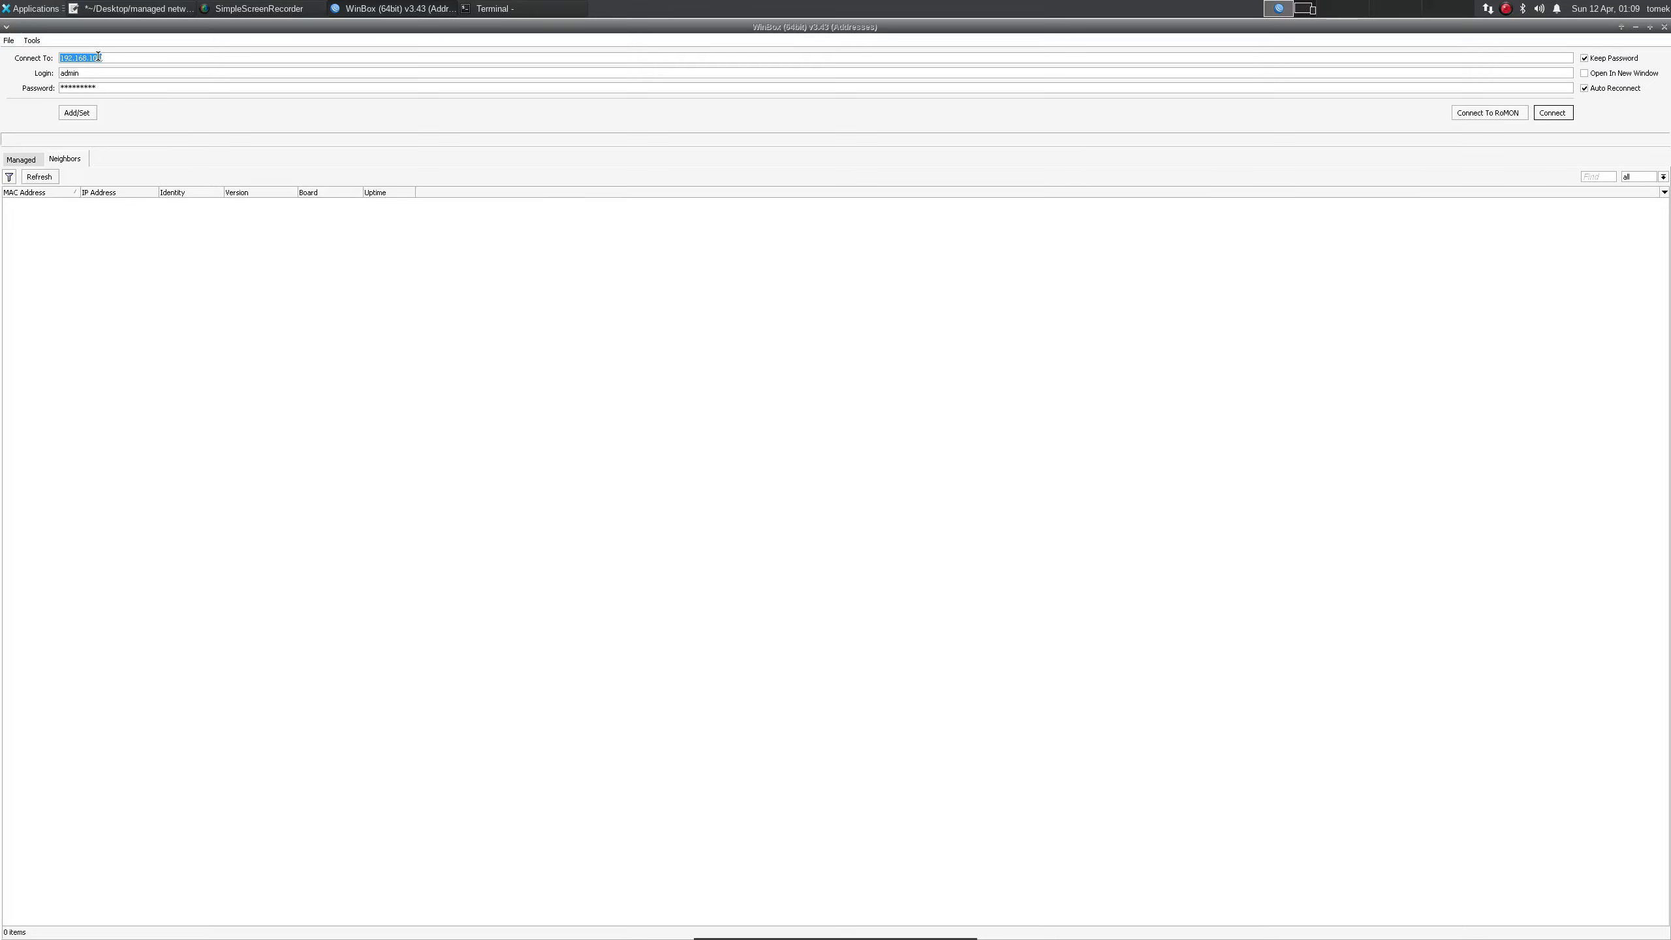
# - Change the connection address to 192.168.11.1 and connect to the router
pyautogui.press('Return')
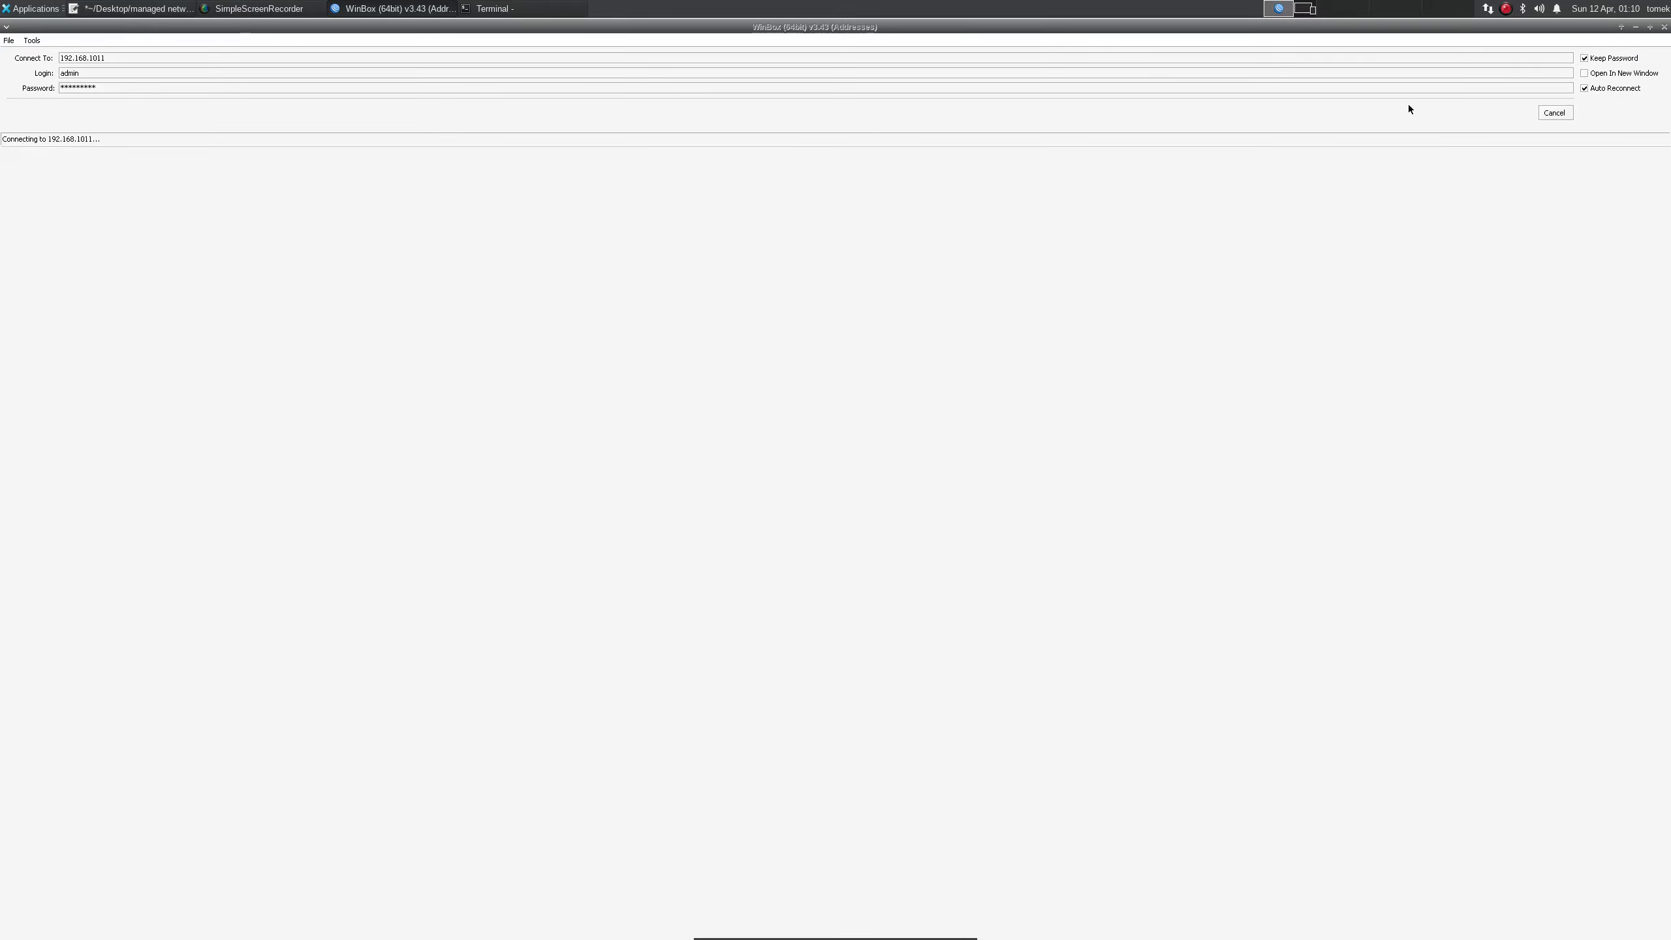
pyautogui.click(1560, 114)
pyautogui.click(97, 59)
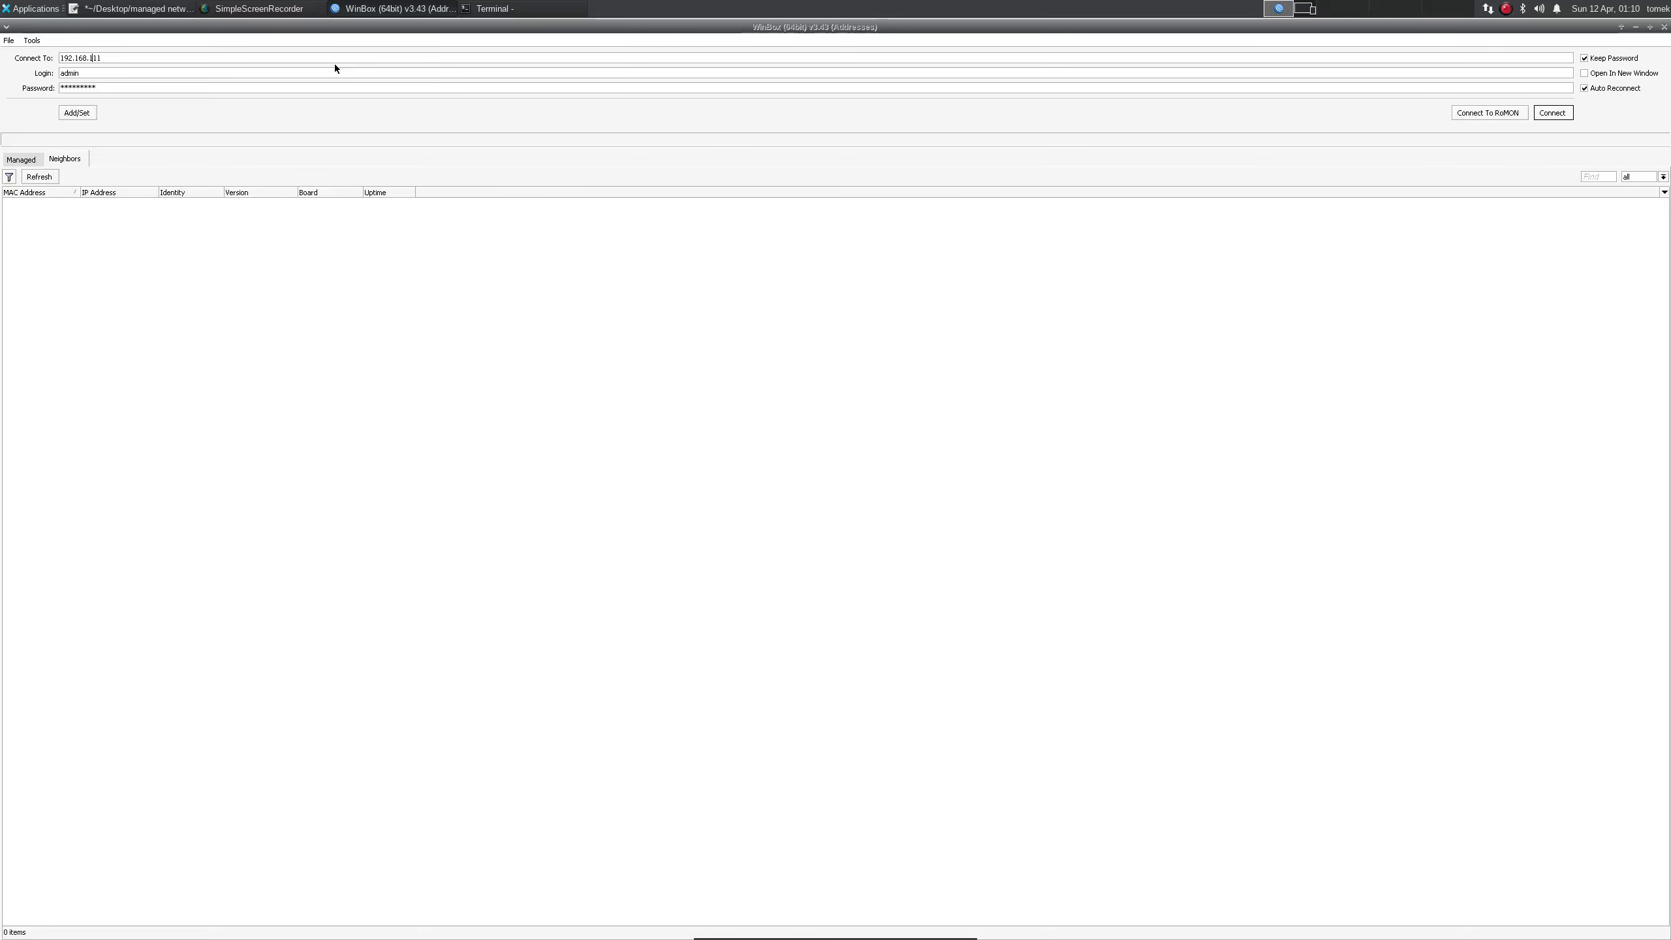
pyautogui.press('Return')
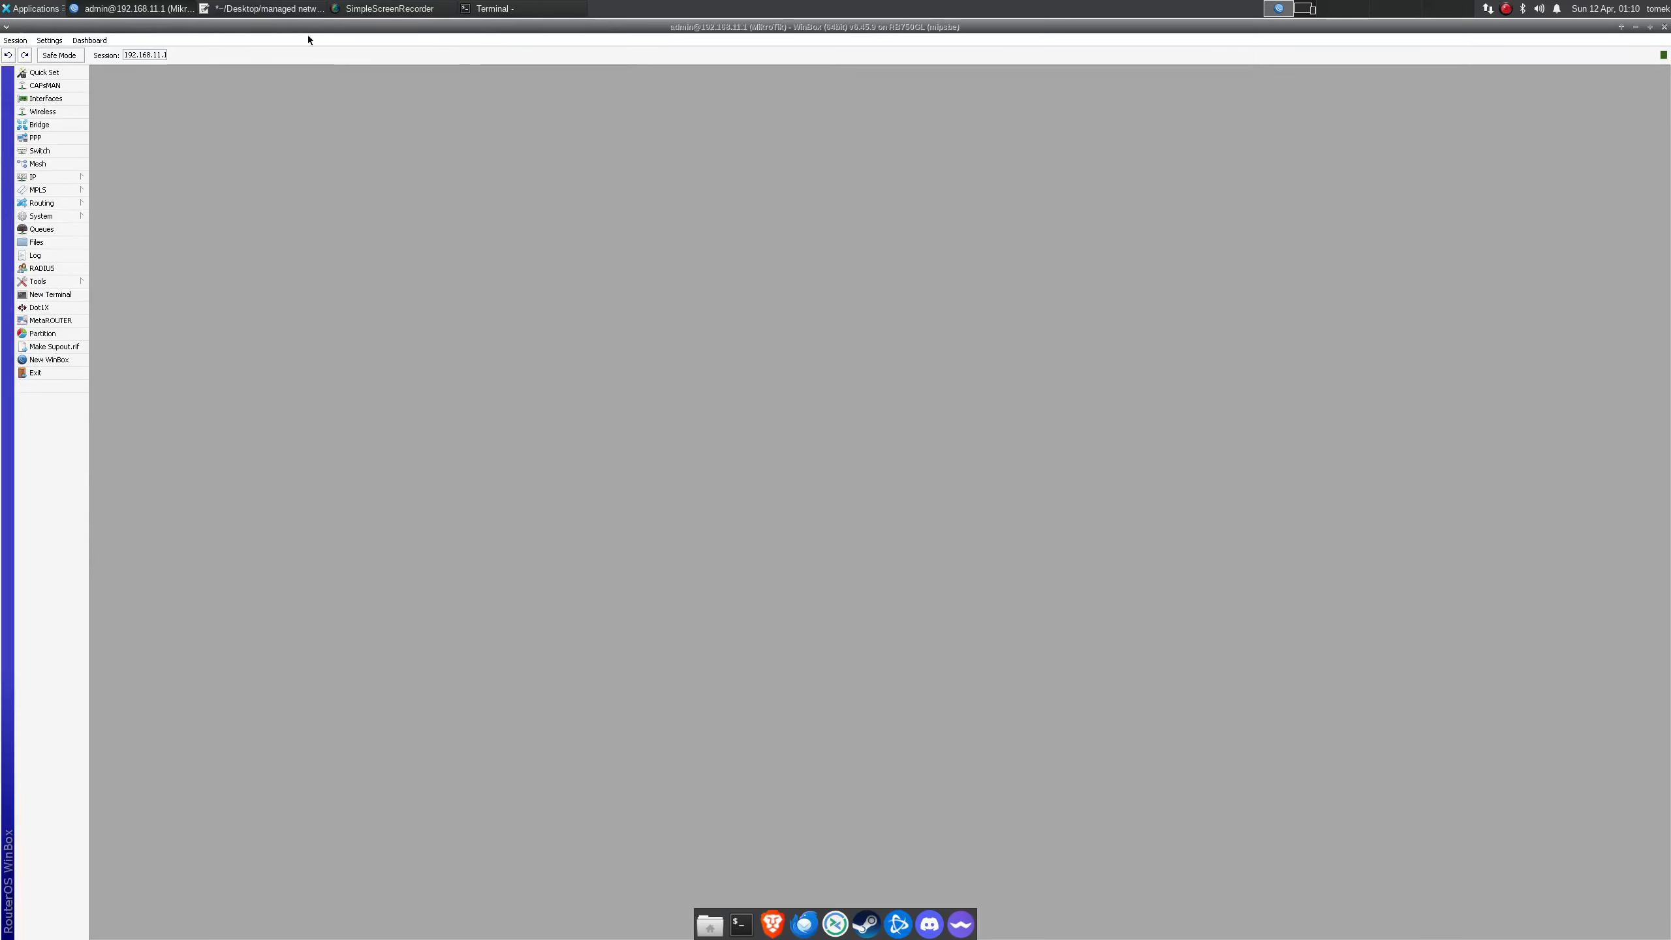
# - Open the firewall filter rules and copy the 192.168.10.1 accept rule with its destination address changed to 192.168.11.1
pyautogui.click(47, 177)
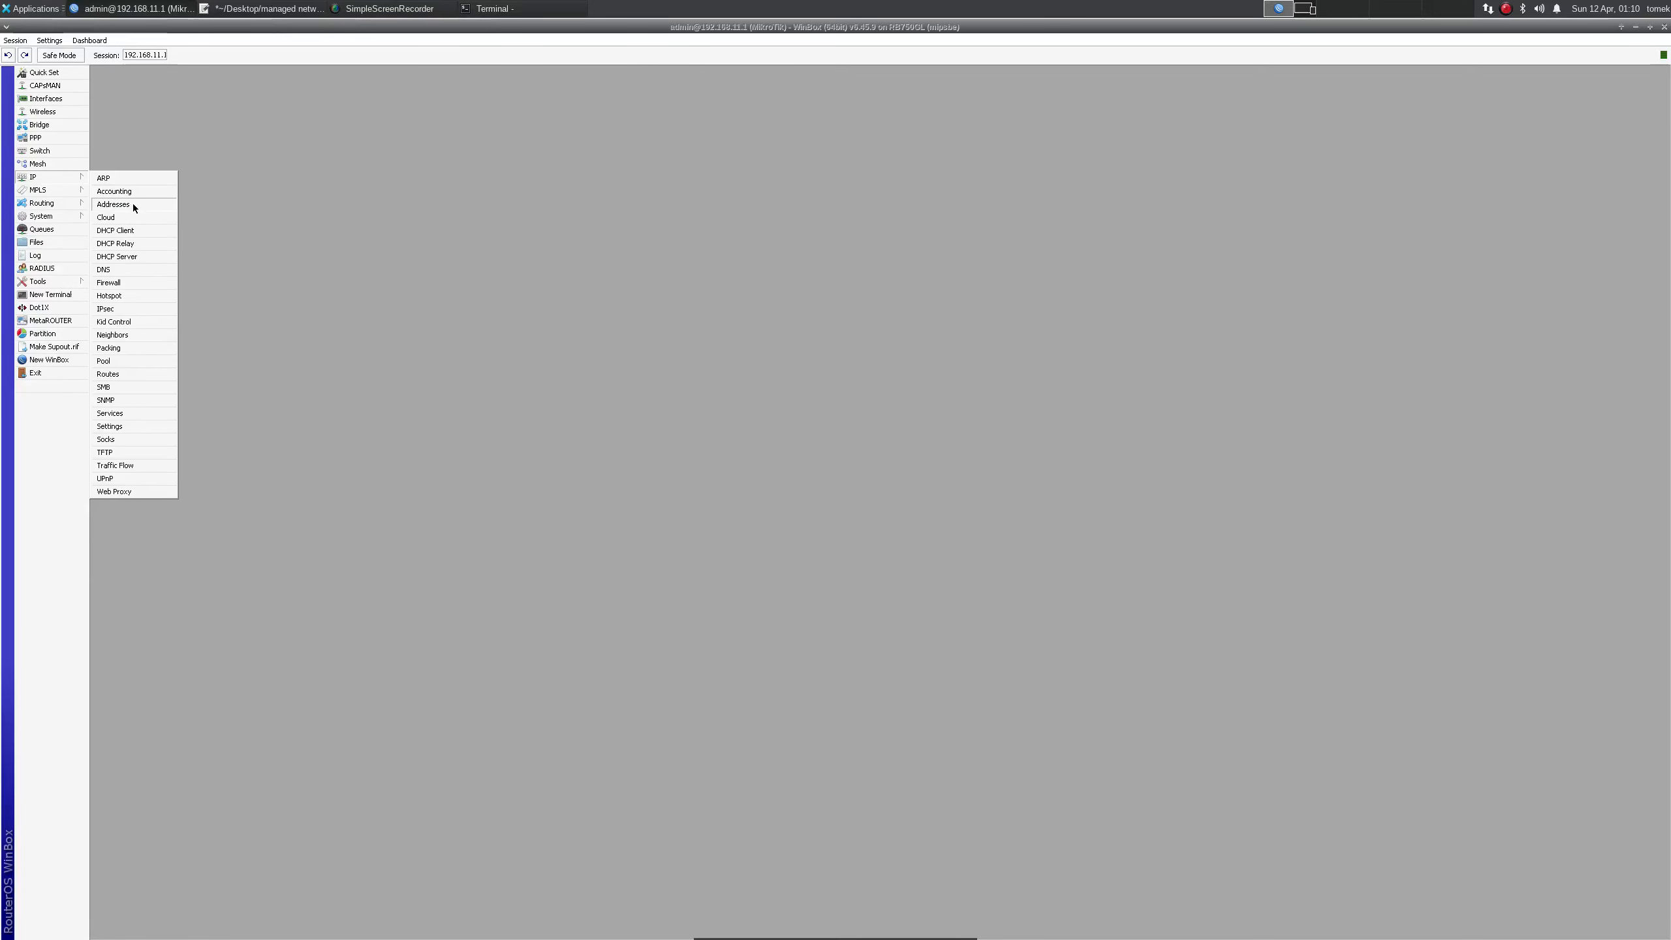
pyautogui.click(109, 282)
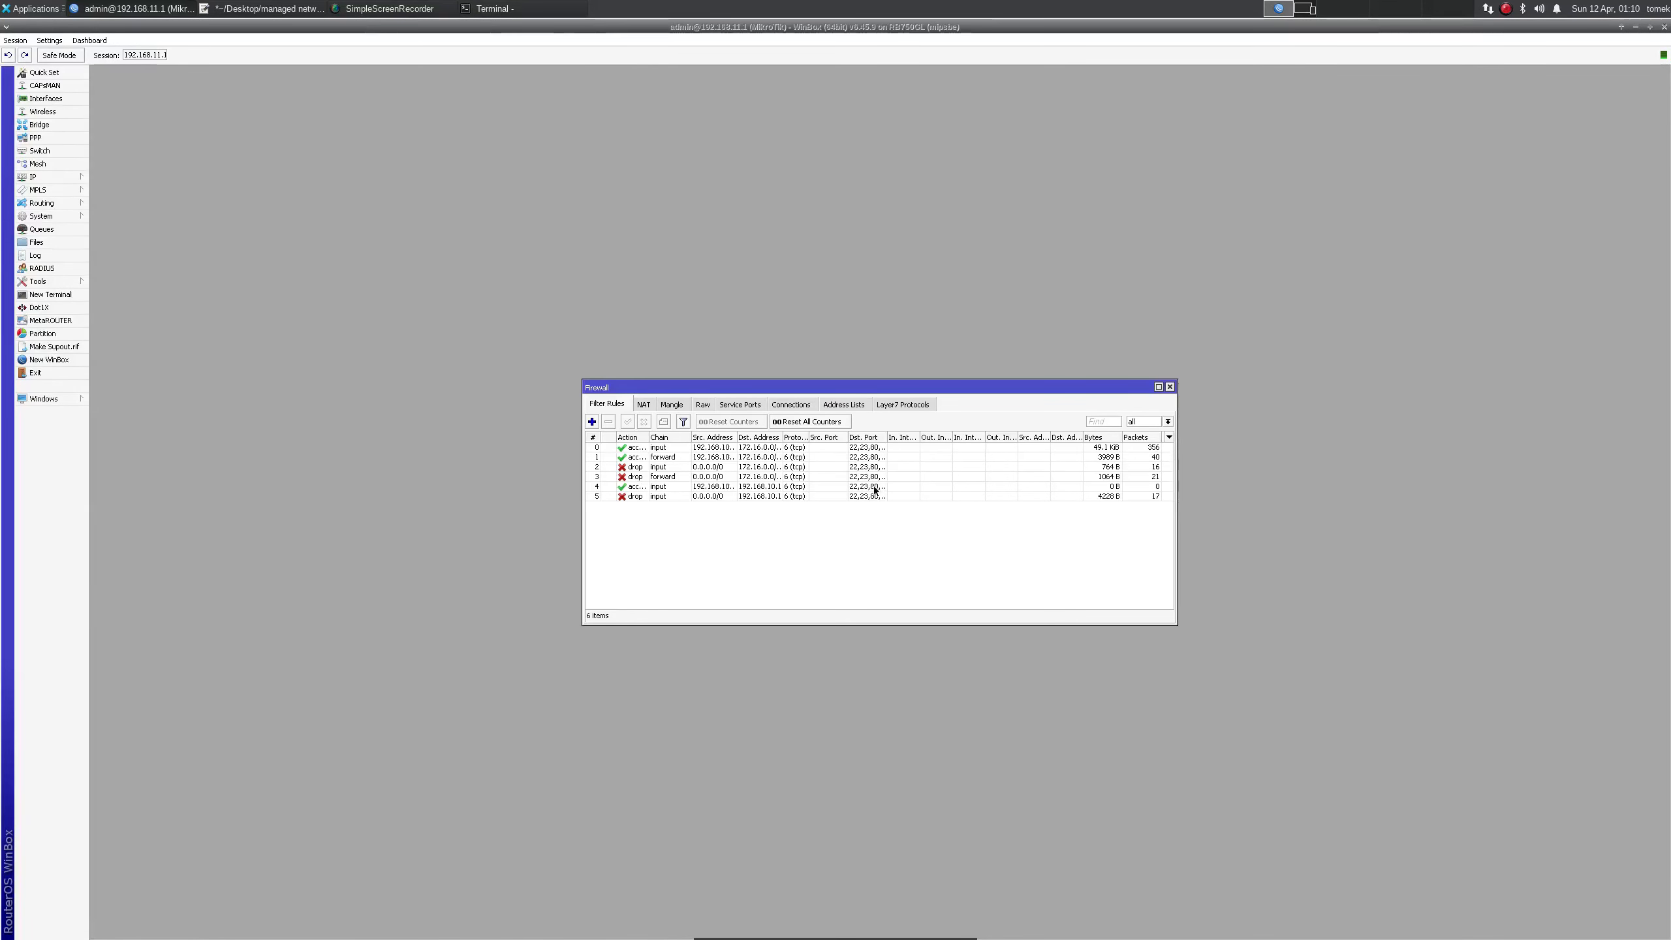
pyautogui.moveTo(648, 439); pyautogui.dragTo(718, 439)
pyautogui.doubleClick(822, 486)
pyautogui.click(972, 443)
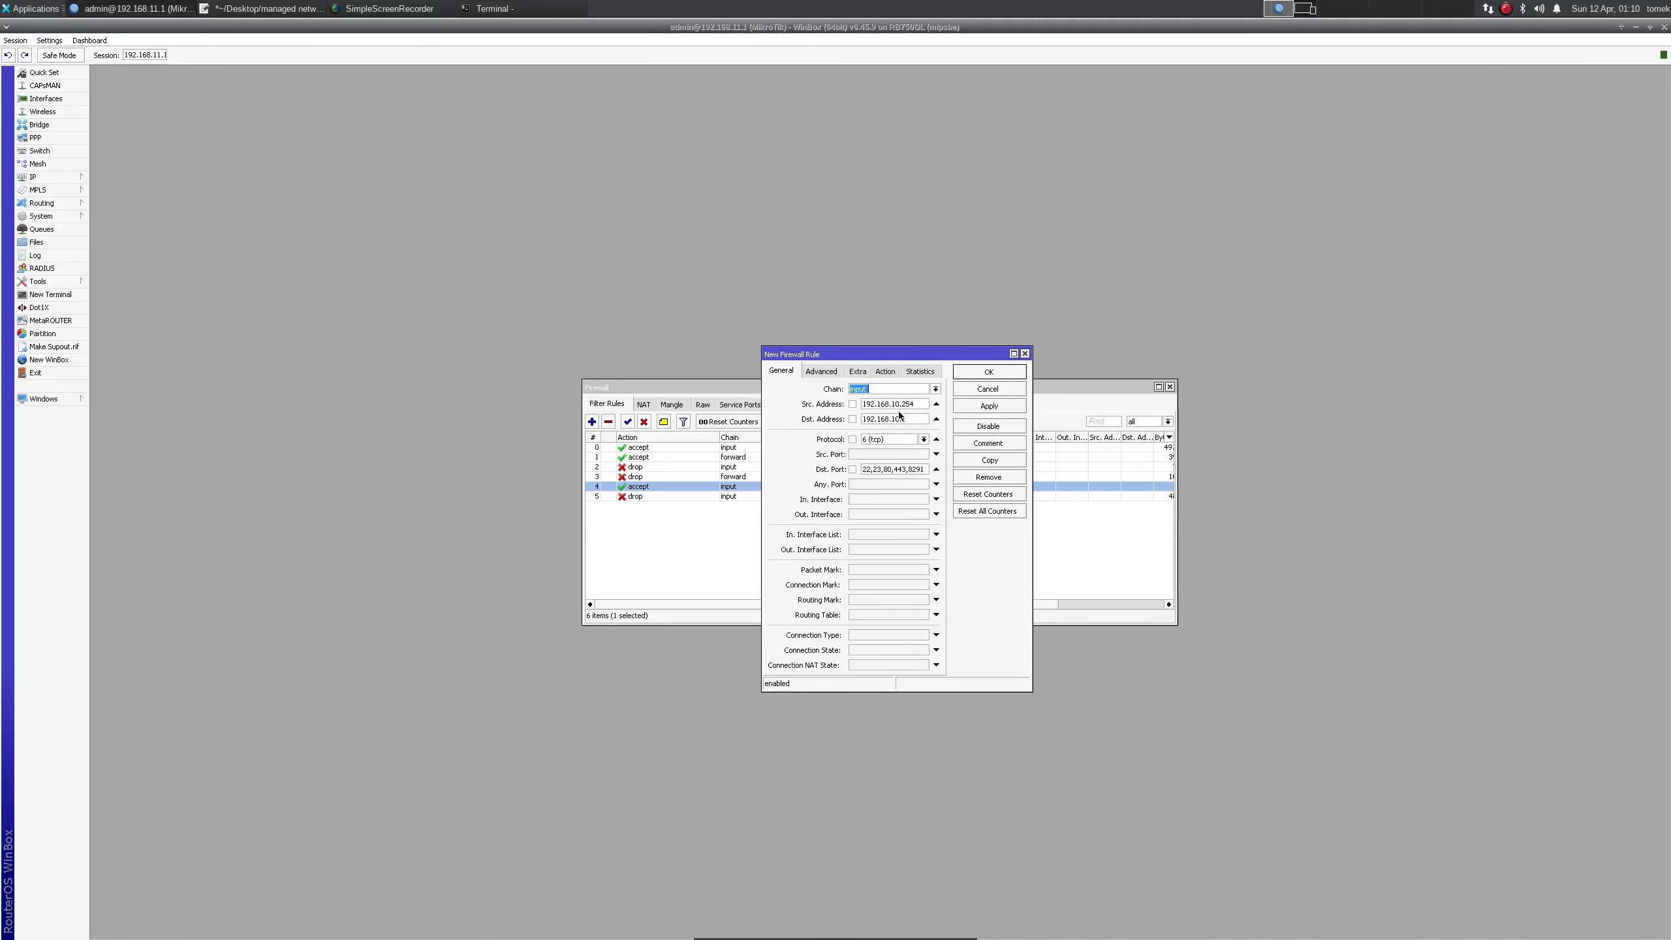
pyautogui.click(900, 419)
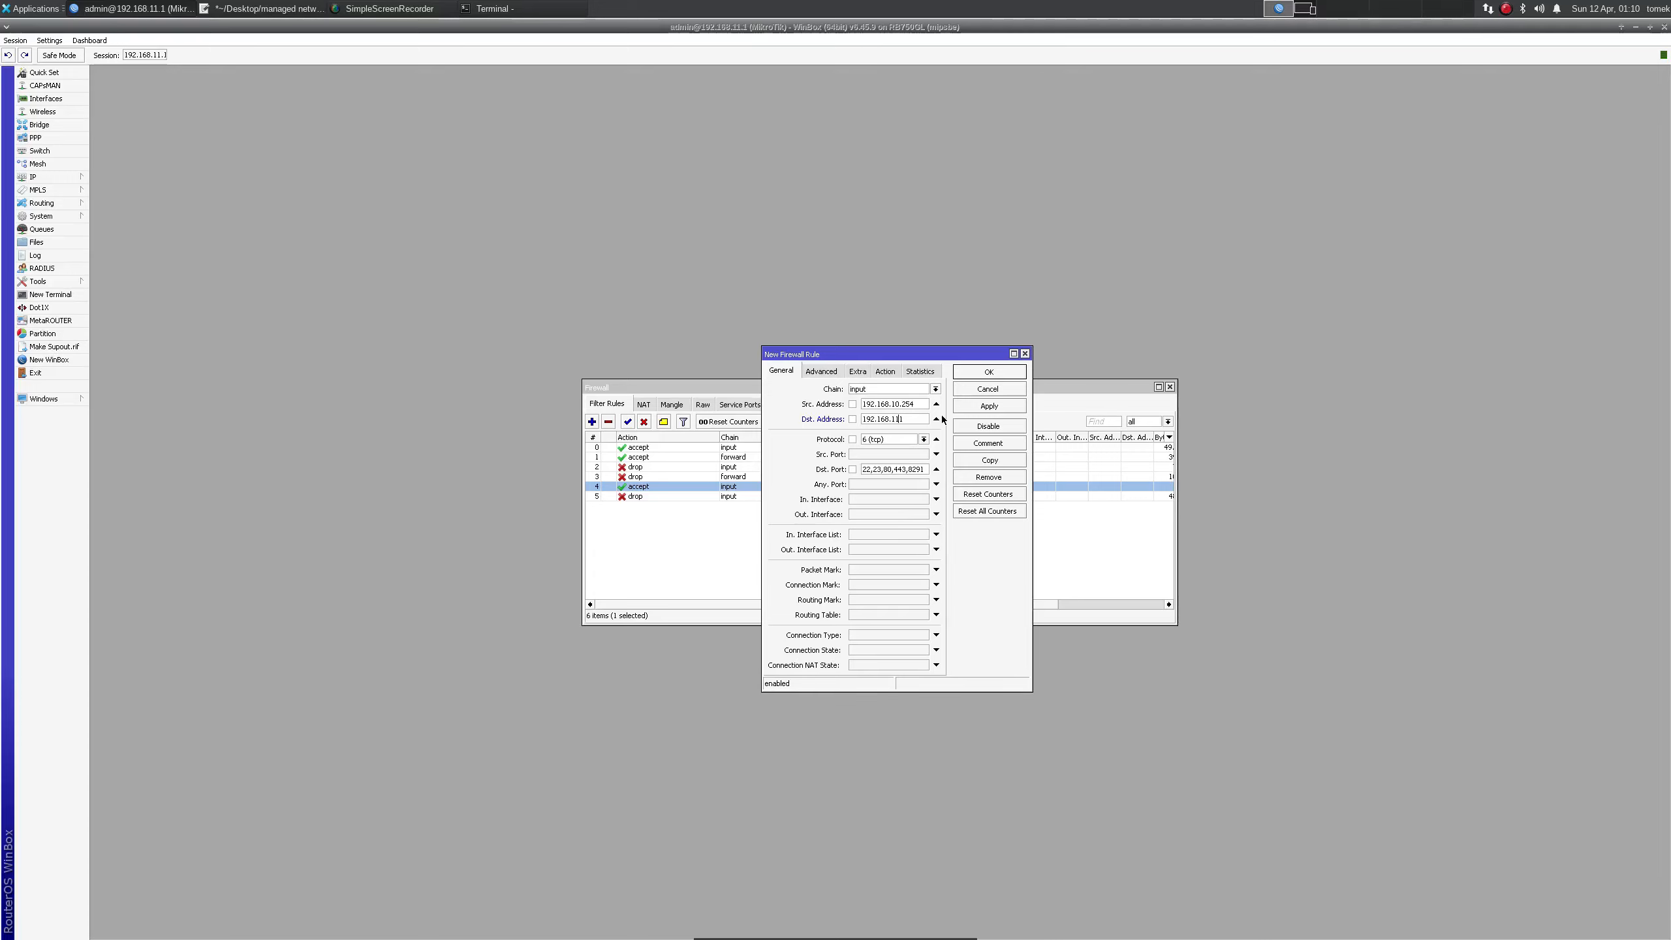
pyautogui.press('Return')
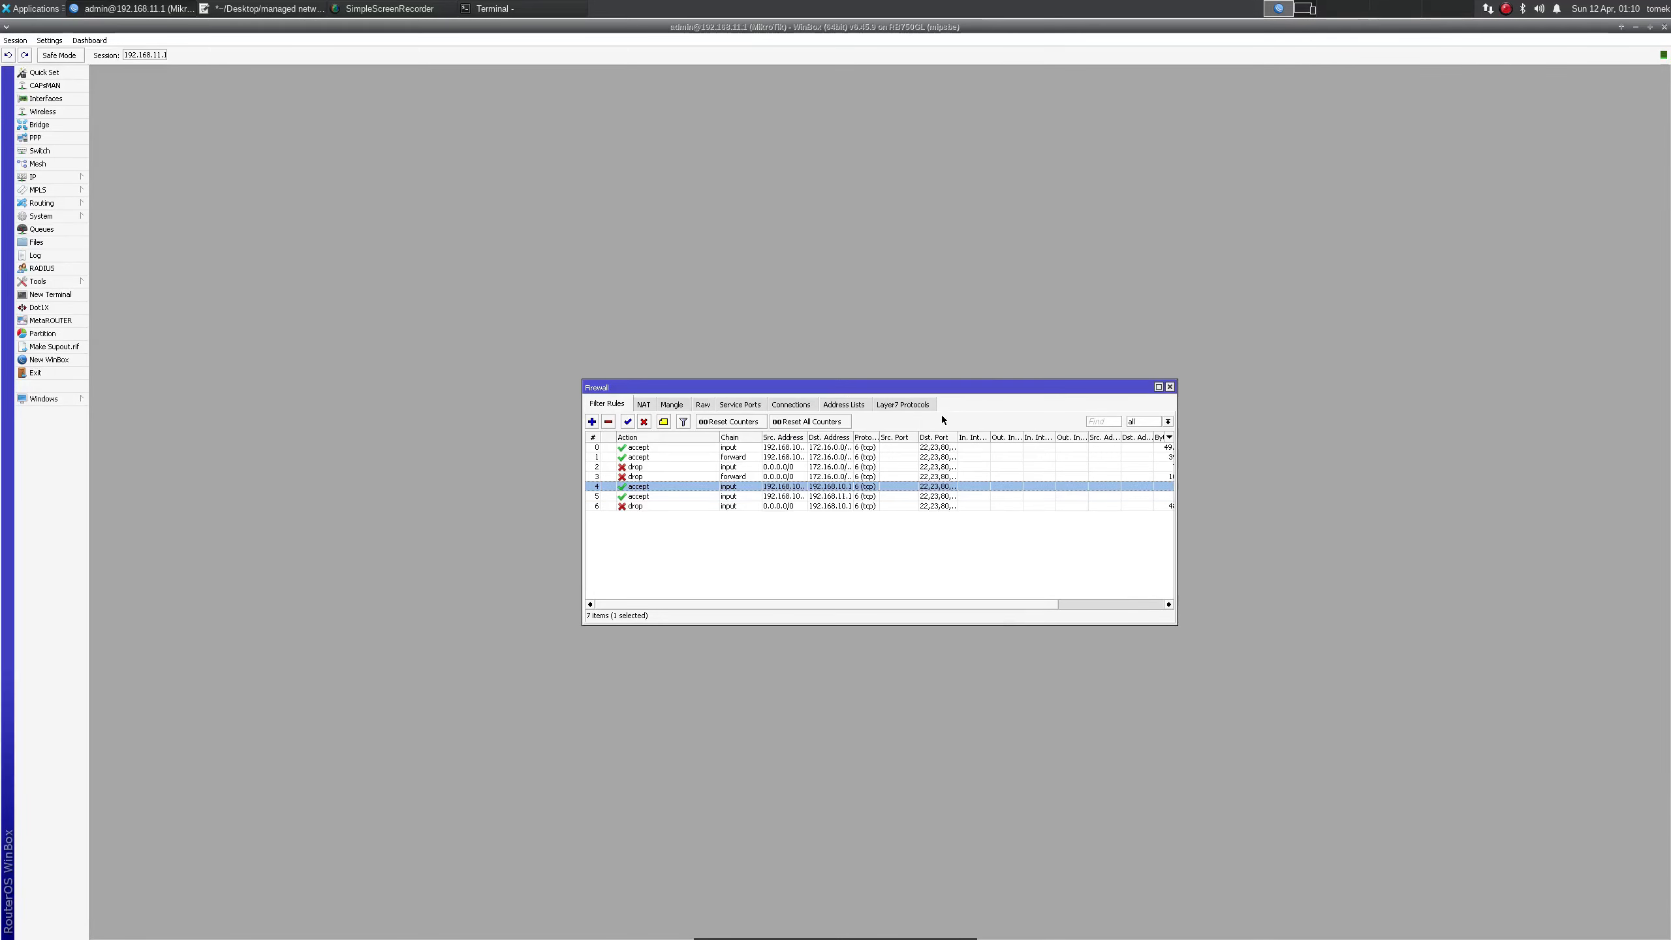
# - Copy the 192.168.10.1 drop rule with its destination address changed to 192.168.11.1, and close the firewall windows
pyautogui.doubleClick(778, 505)
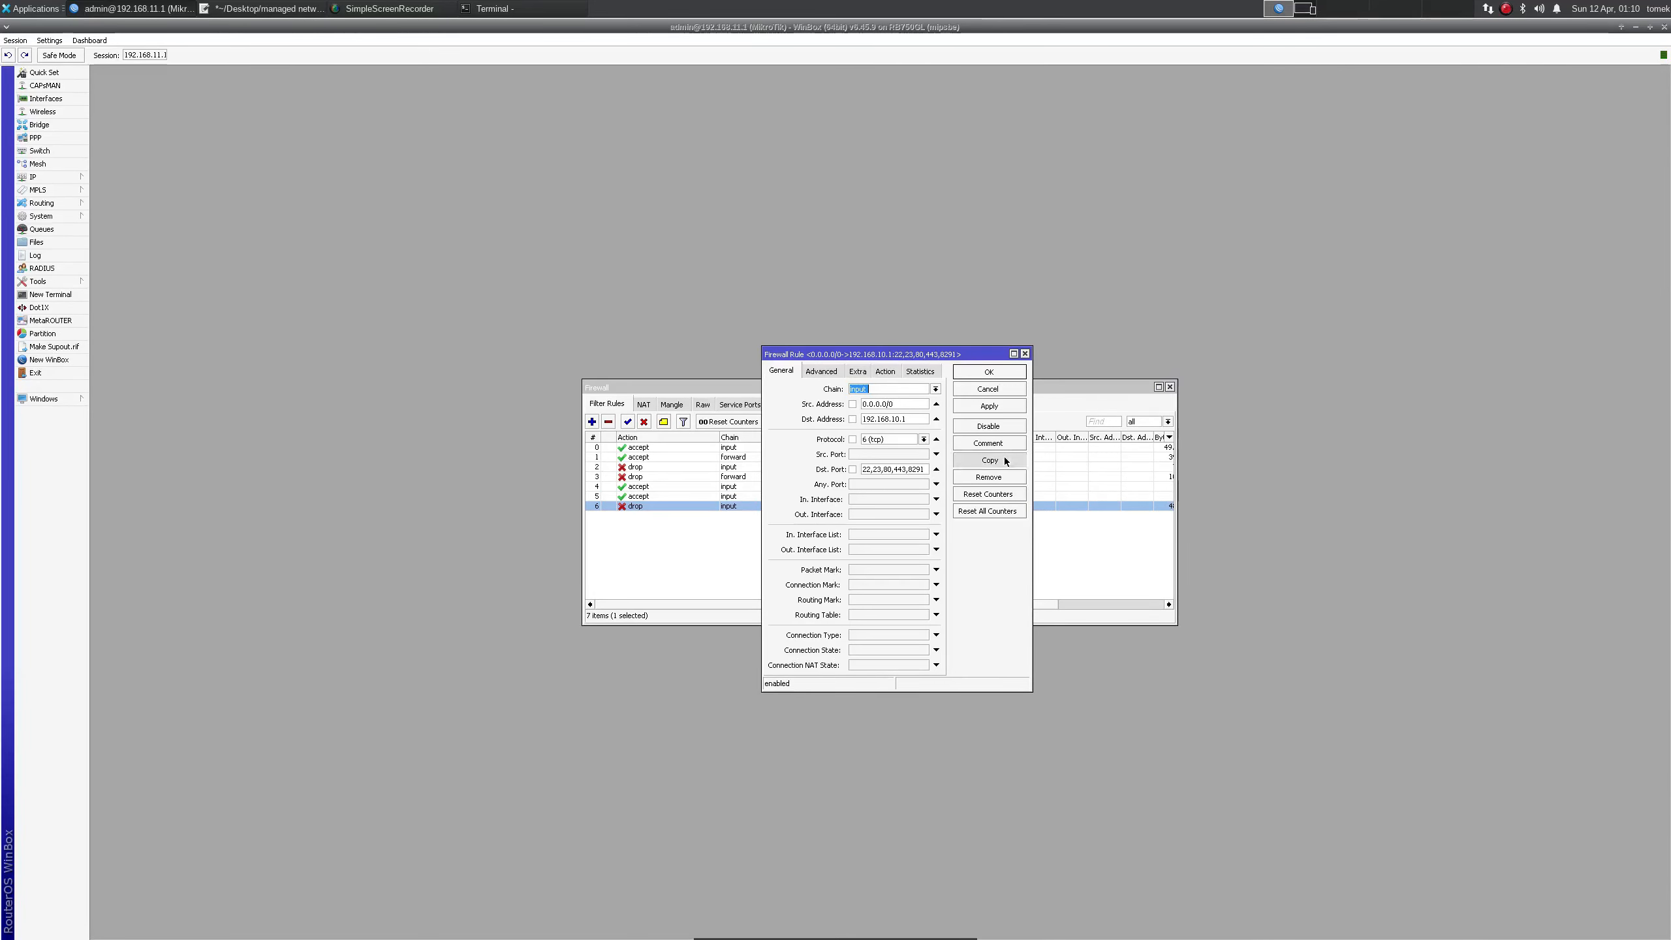
pyautogui.click(990, 460)
pyautogui.click(917, 436)
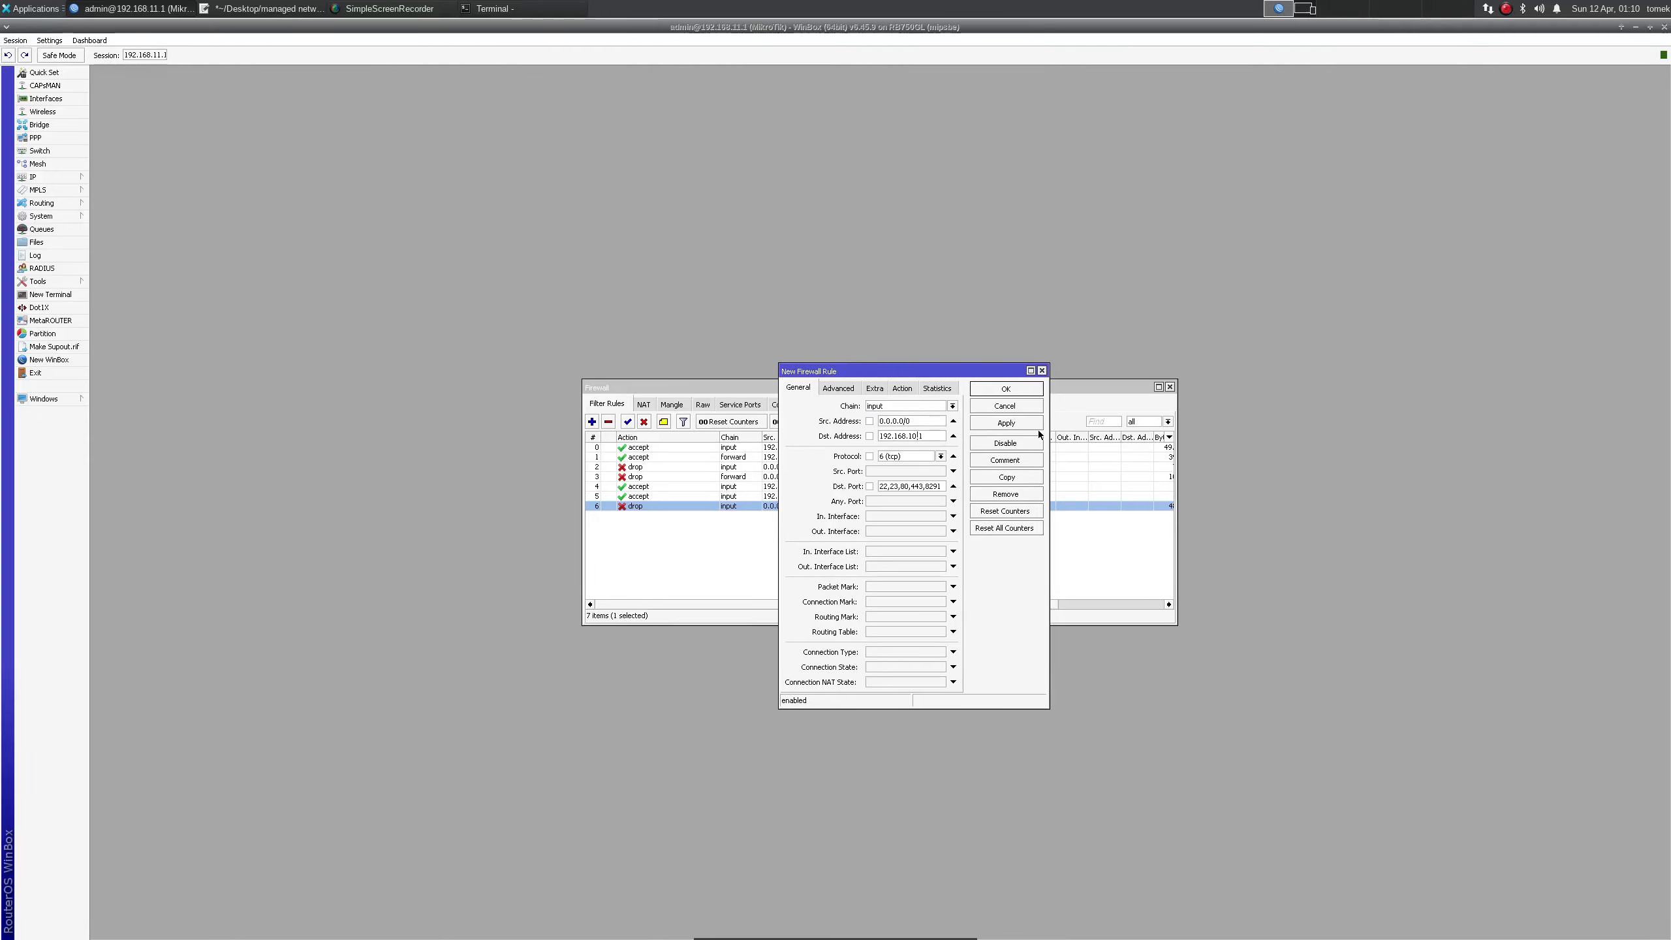
pyautogui.write('.')
pyautogui.press('Return')
pyautogui.press('Escape')
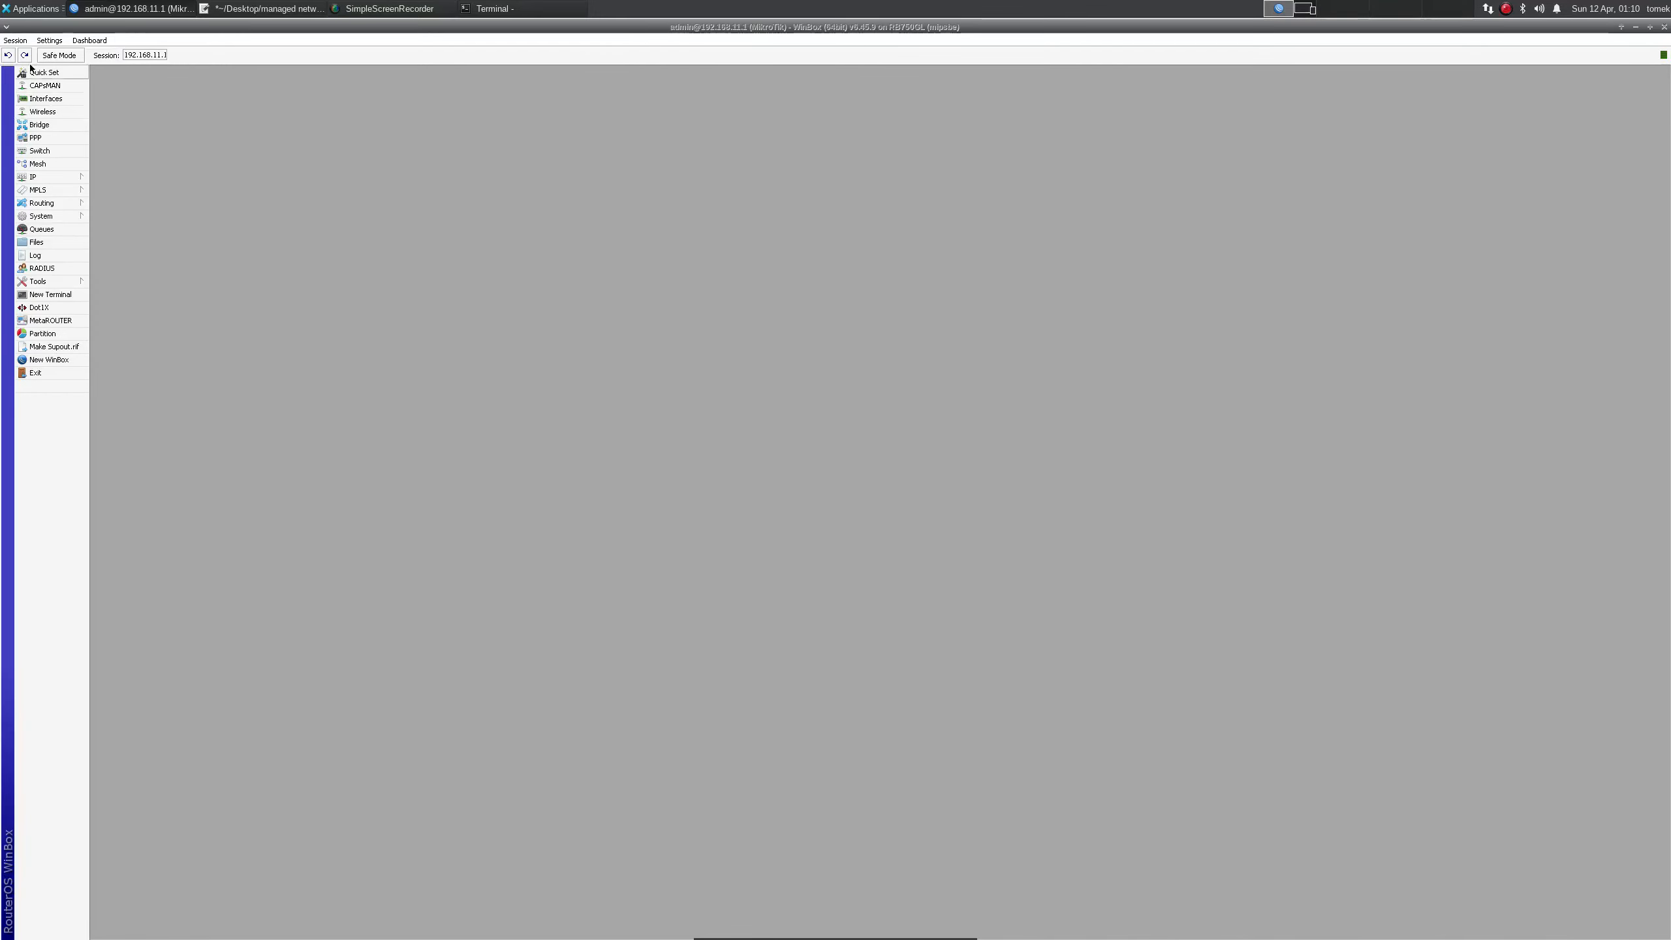
# - Disconnect the router session and try to reconnect to 192.168.11.1, cancelling the attempt
pyautogui.click(15, 40)
pyautogui.click(36, 135)
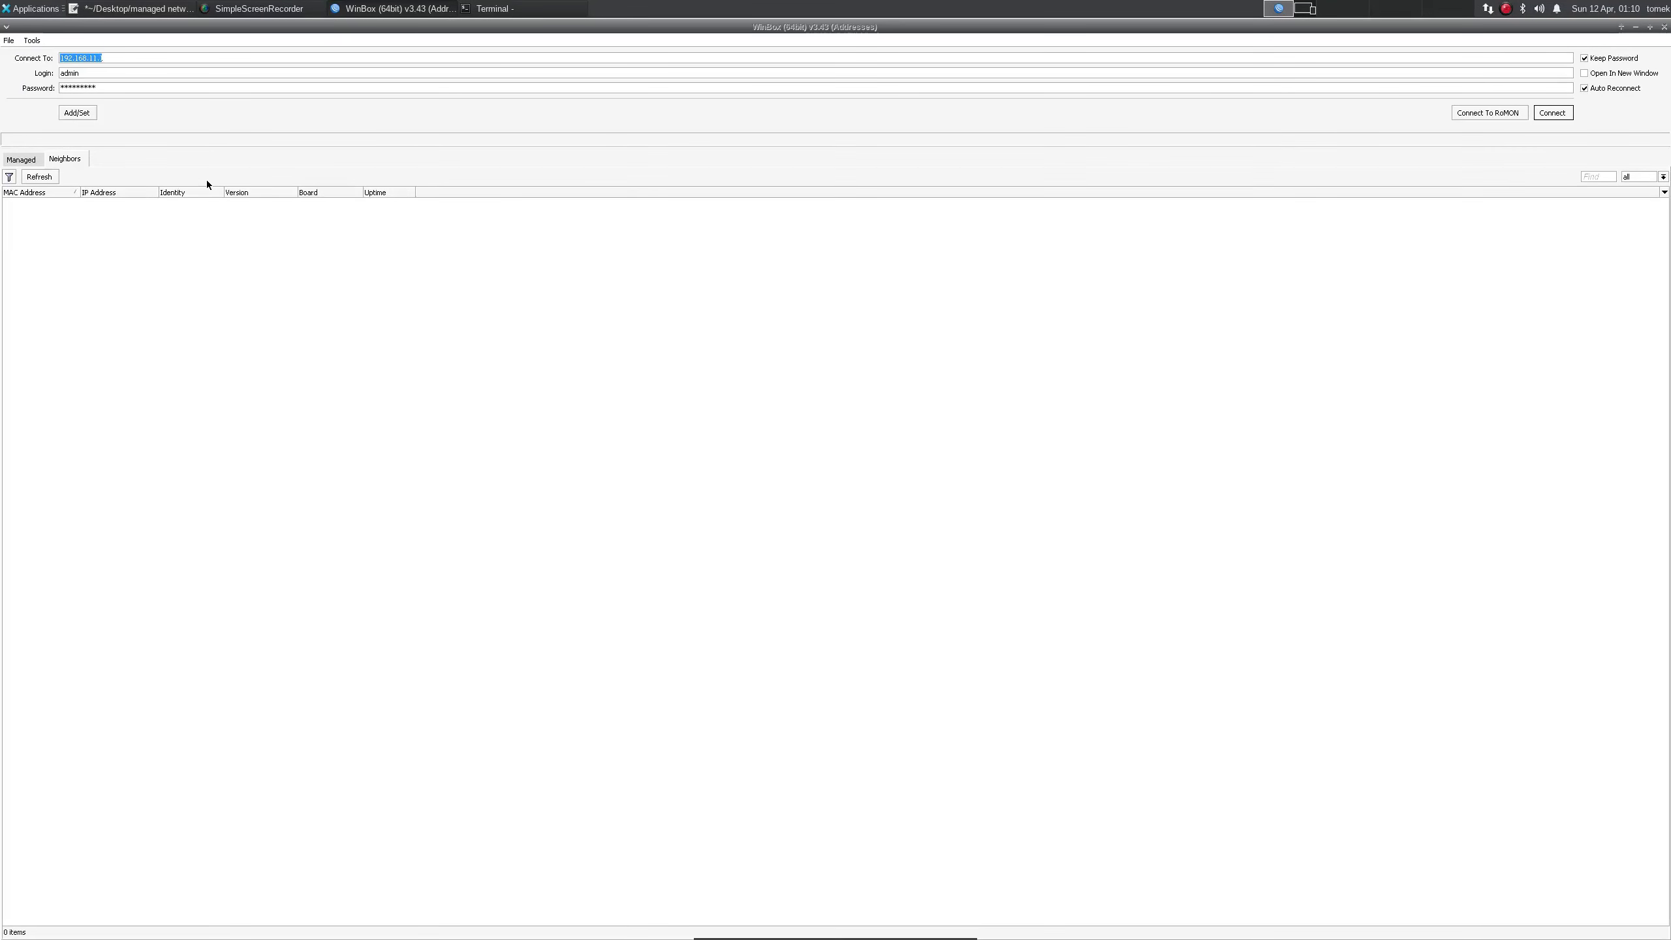
pyautogui.press('Return')
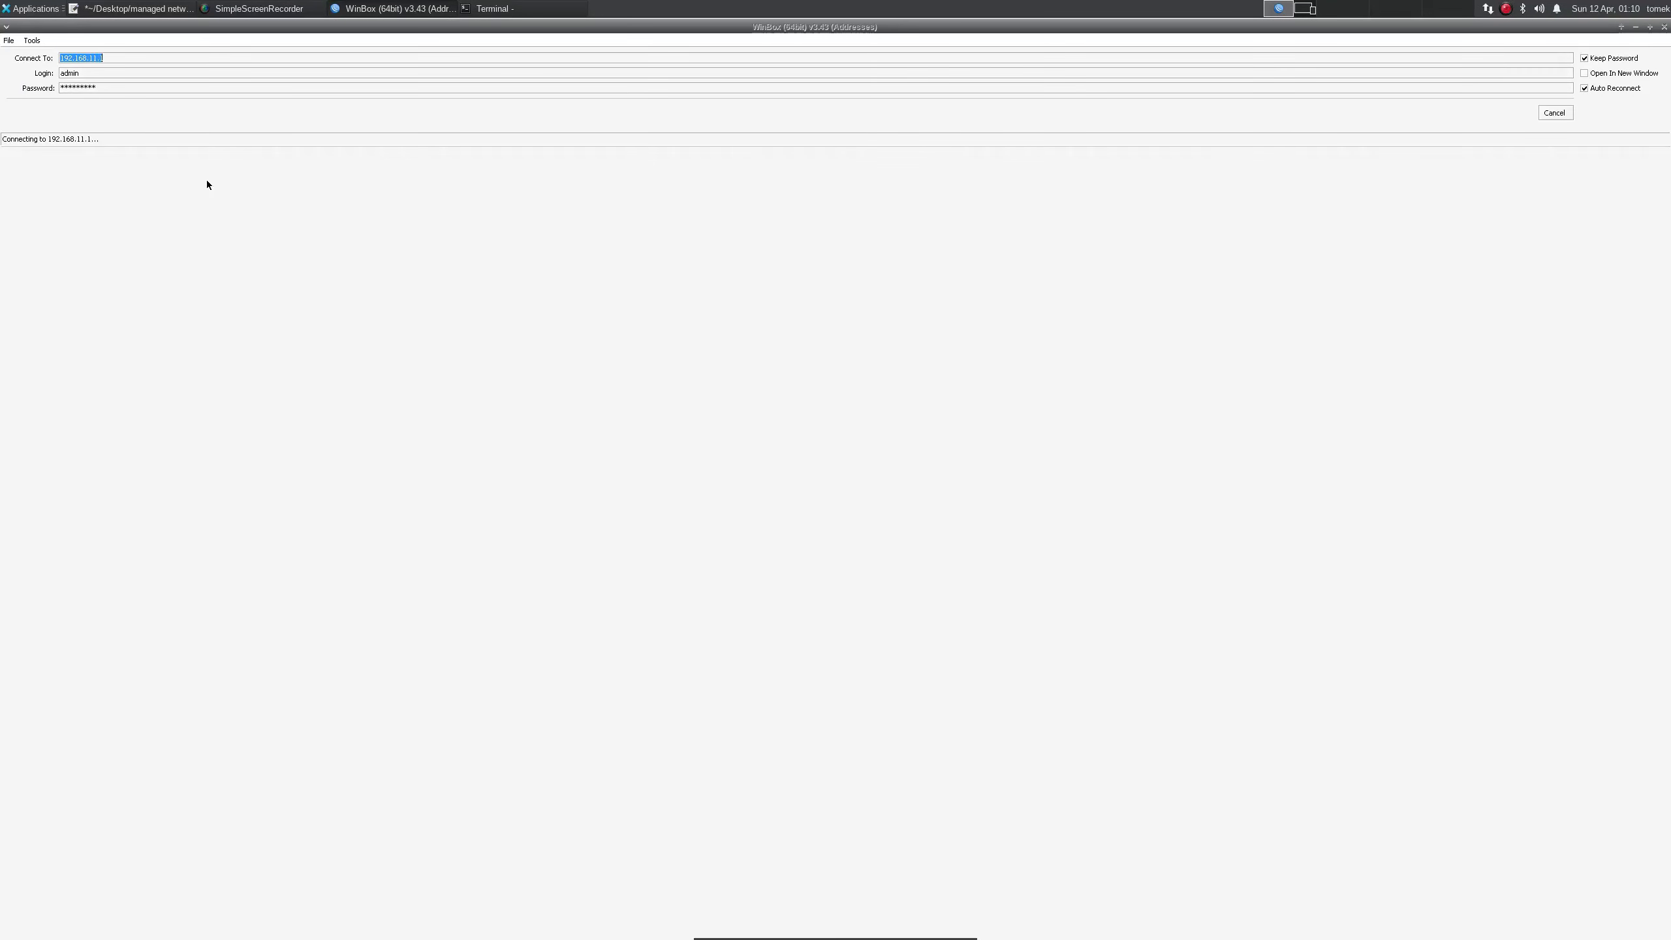
pyautogui.click(1555, 113)
# - Switch the computer's network to Wired Connection 2, and in the Terminal clear the output and run ip a
pyautogui.click(1488, 8)
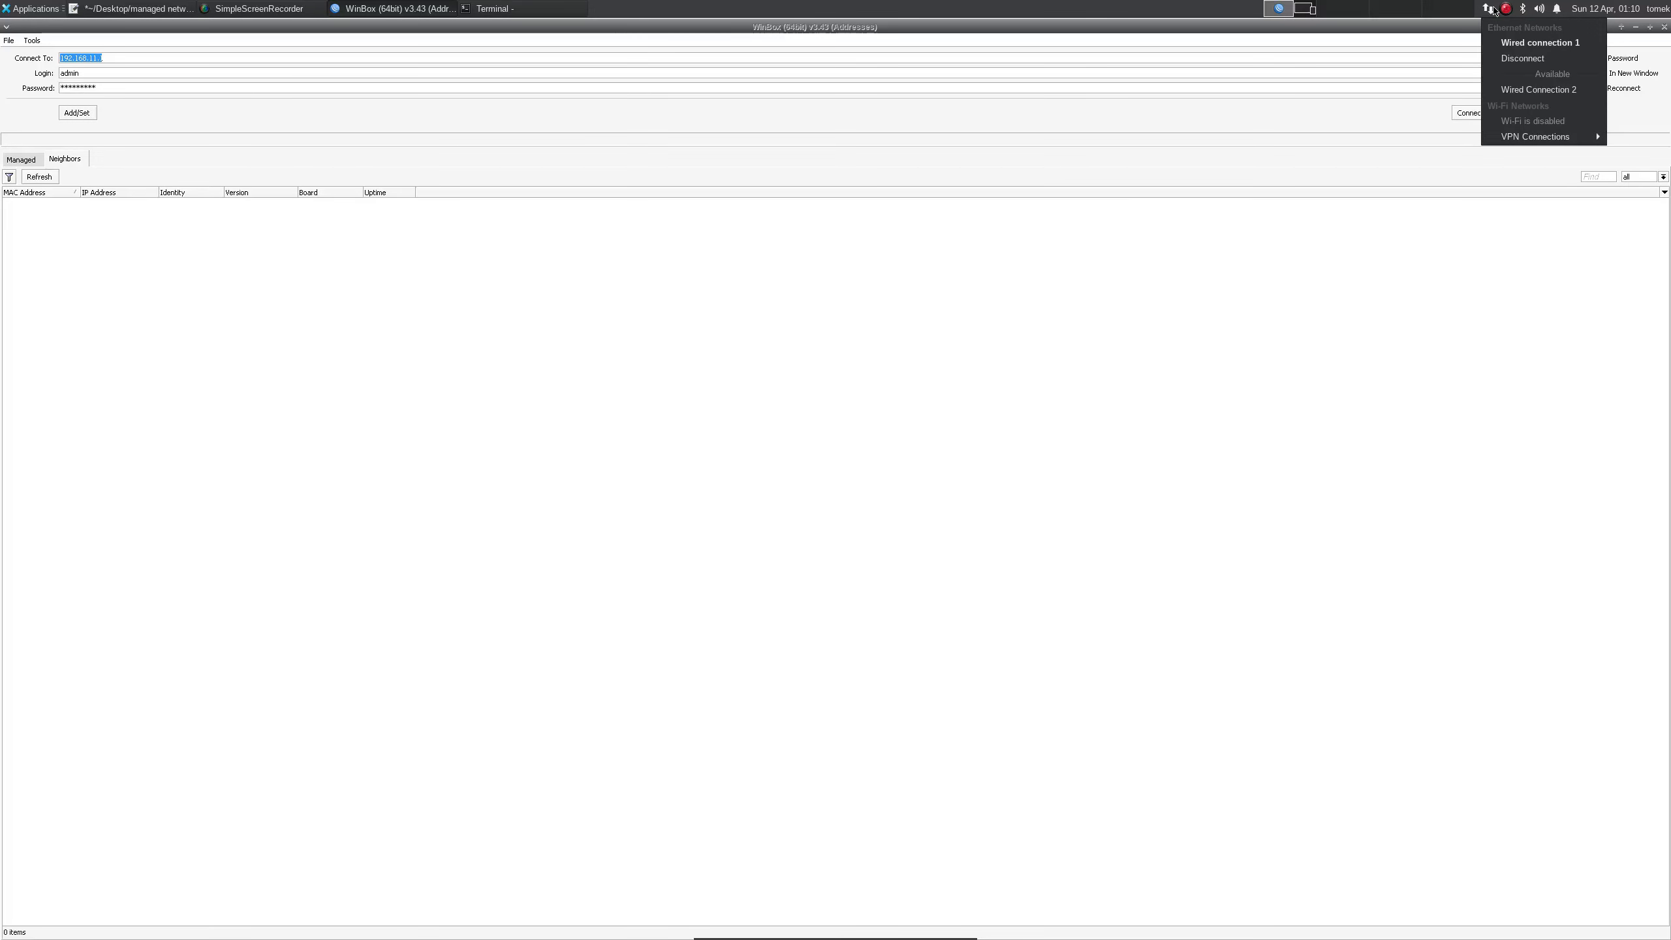
pyautogui.click(1536, 90)
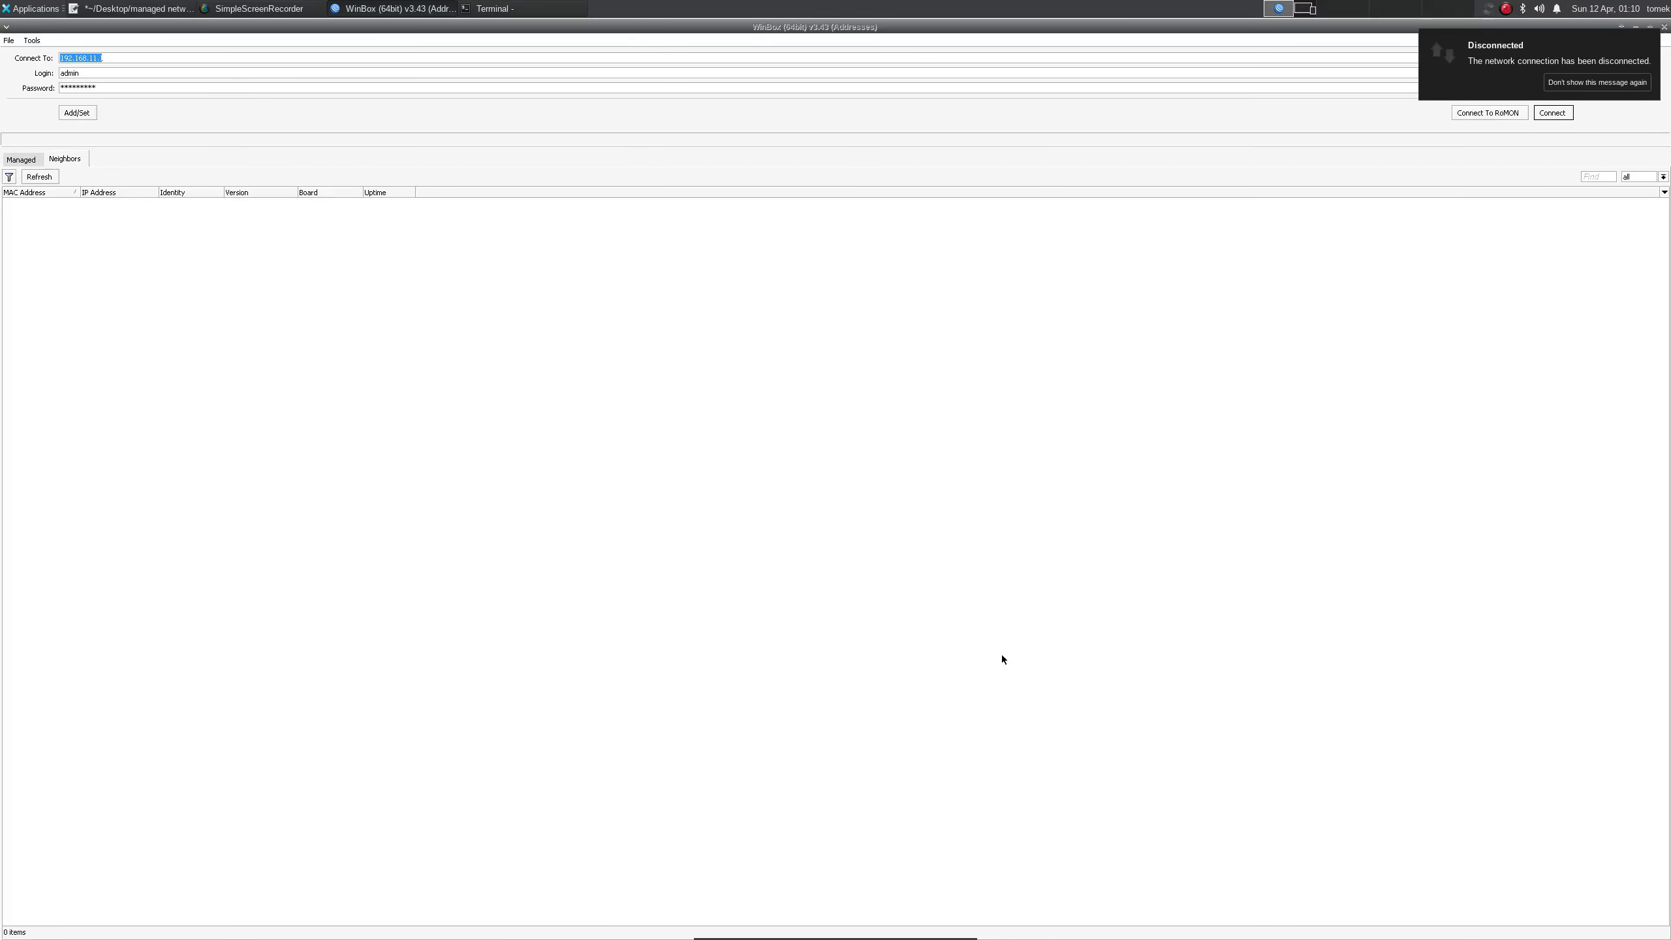
pyautogui.moveTo(745, 928)
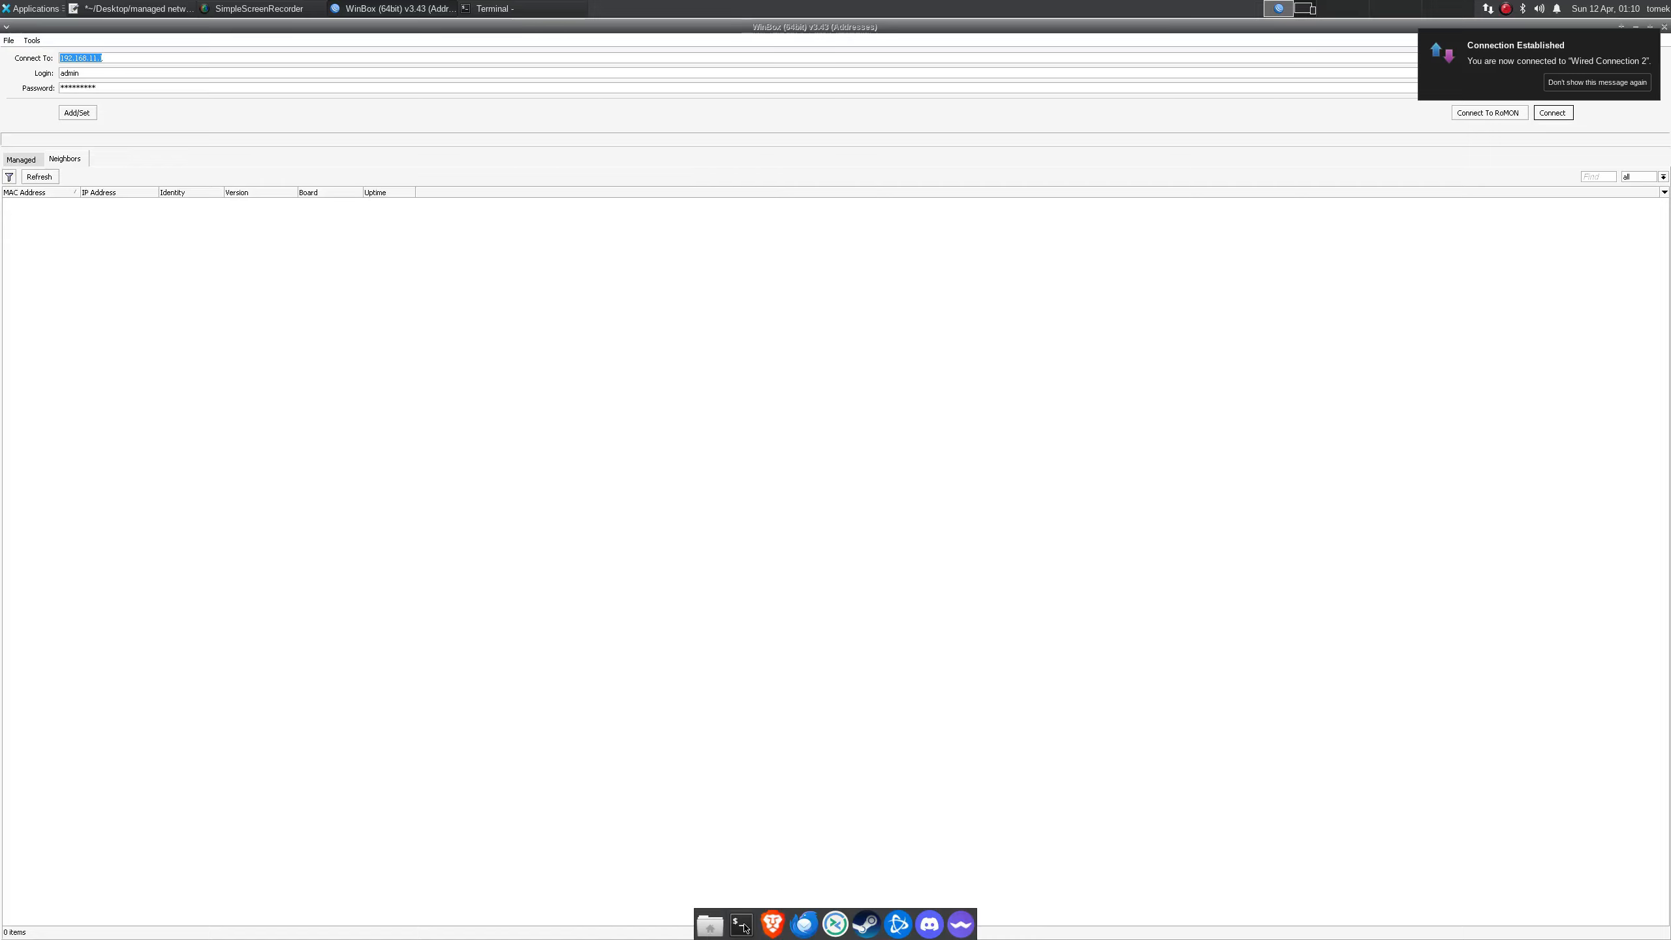
pyautogui.click(546, 5)
pyautogui.write('clear')
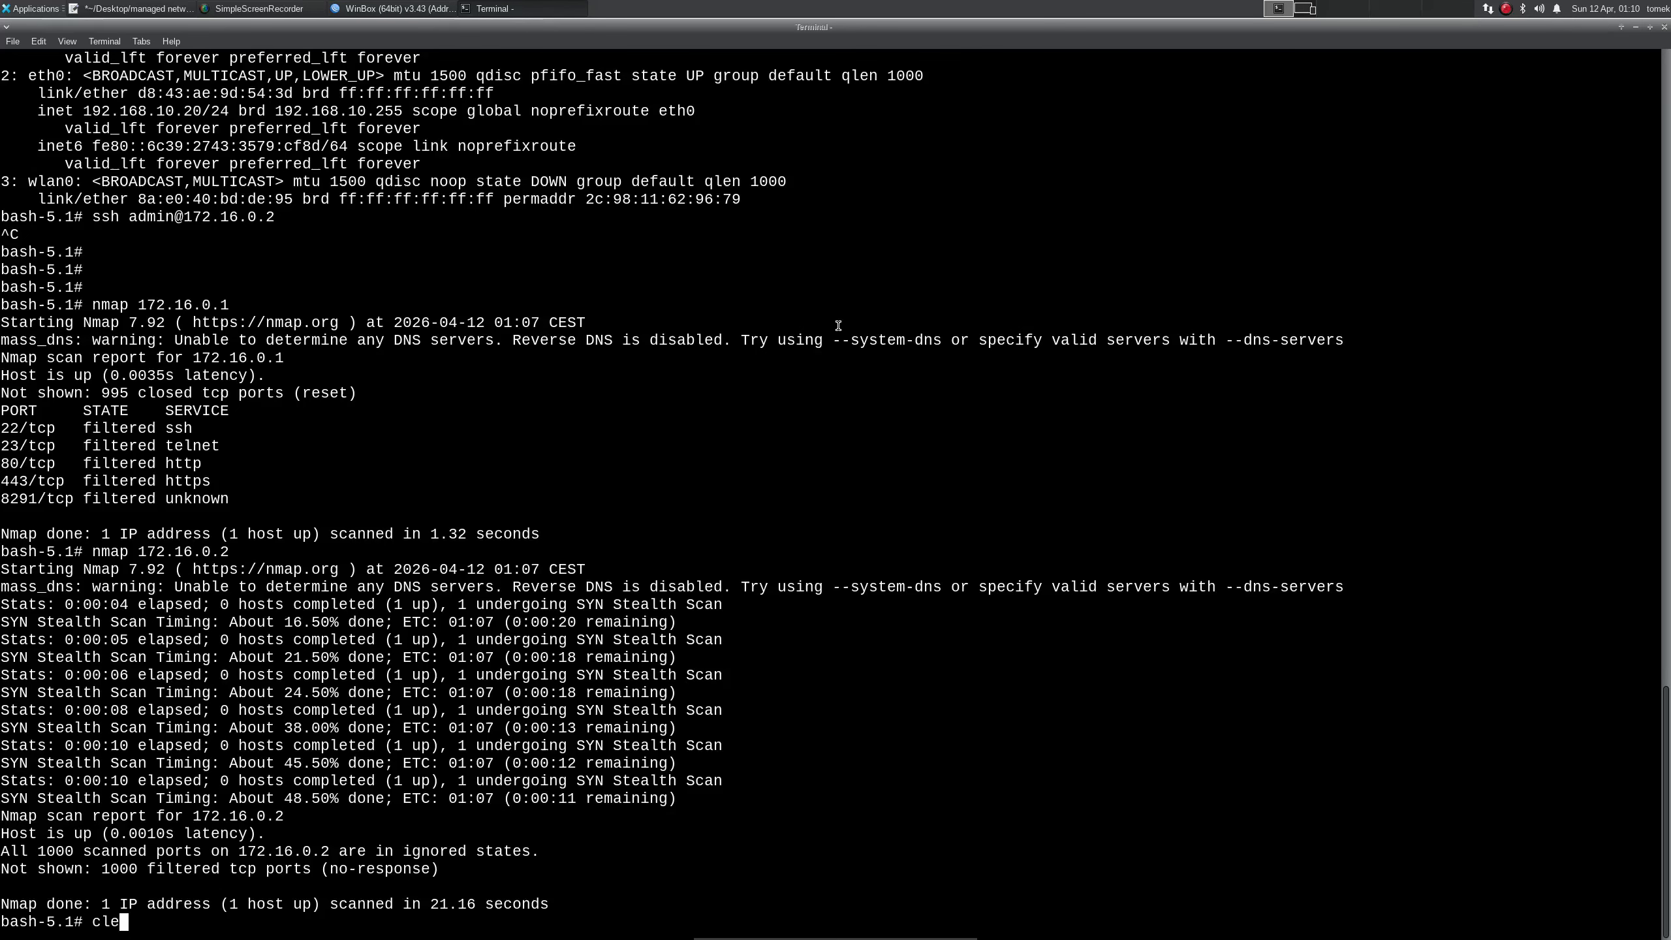
pyautogui.press('Return')
pyautogui.write('ip a')
pyautogui.press('Return')
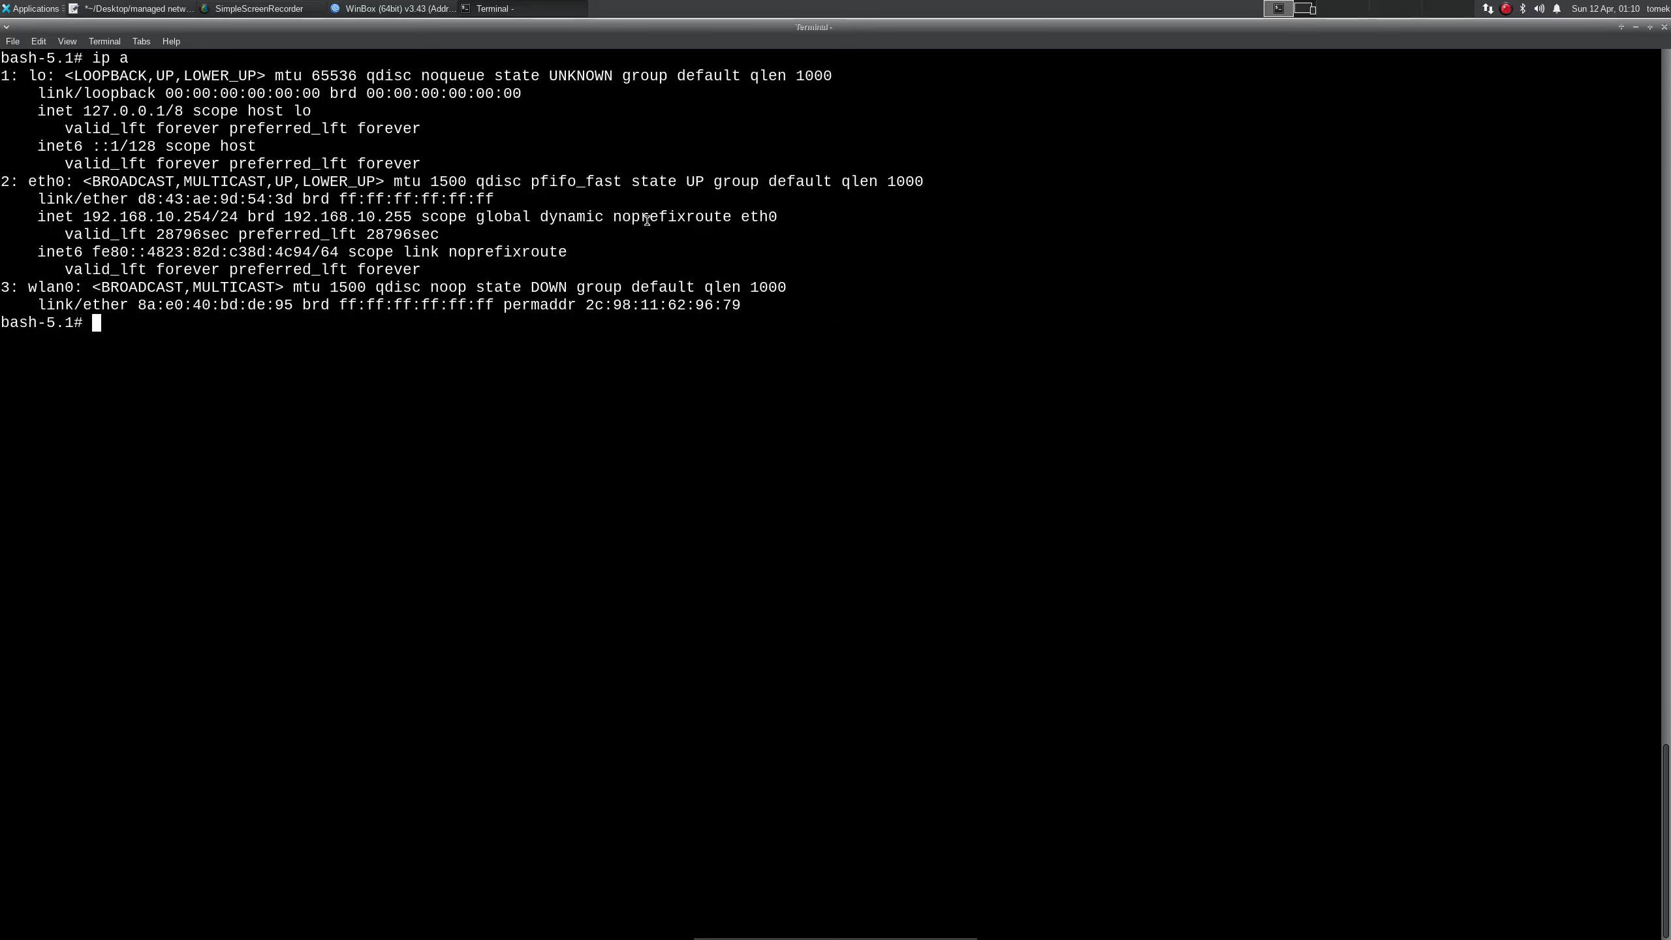